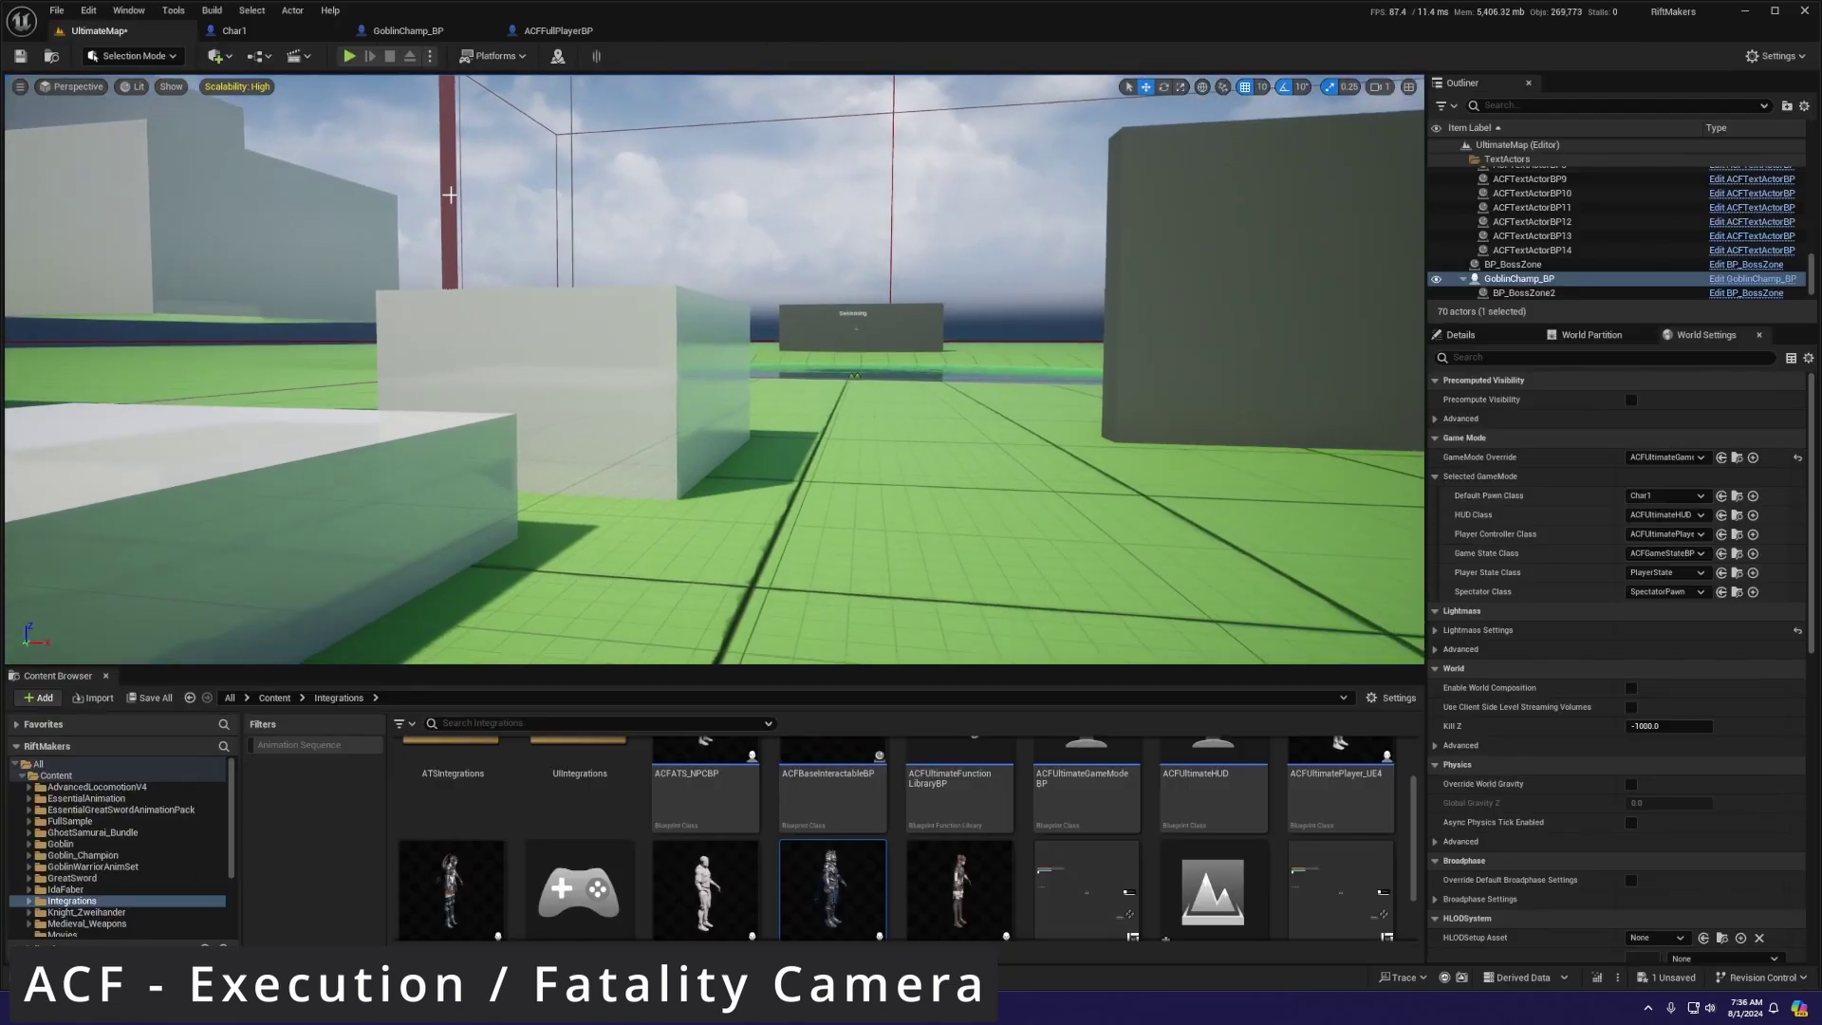
# - Play the level in full screen, run the character around, and end the play session
pyautogui.press('F11')
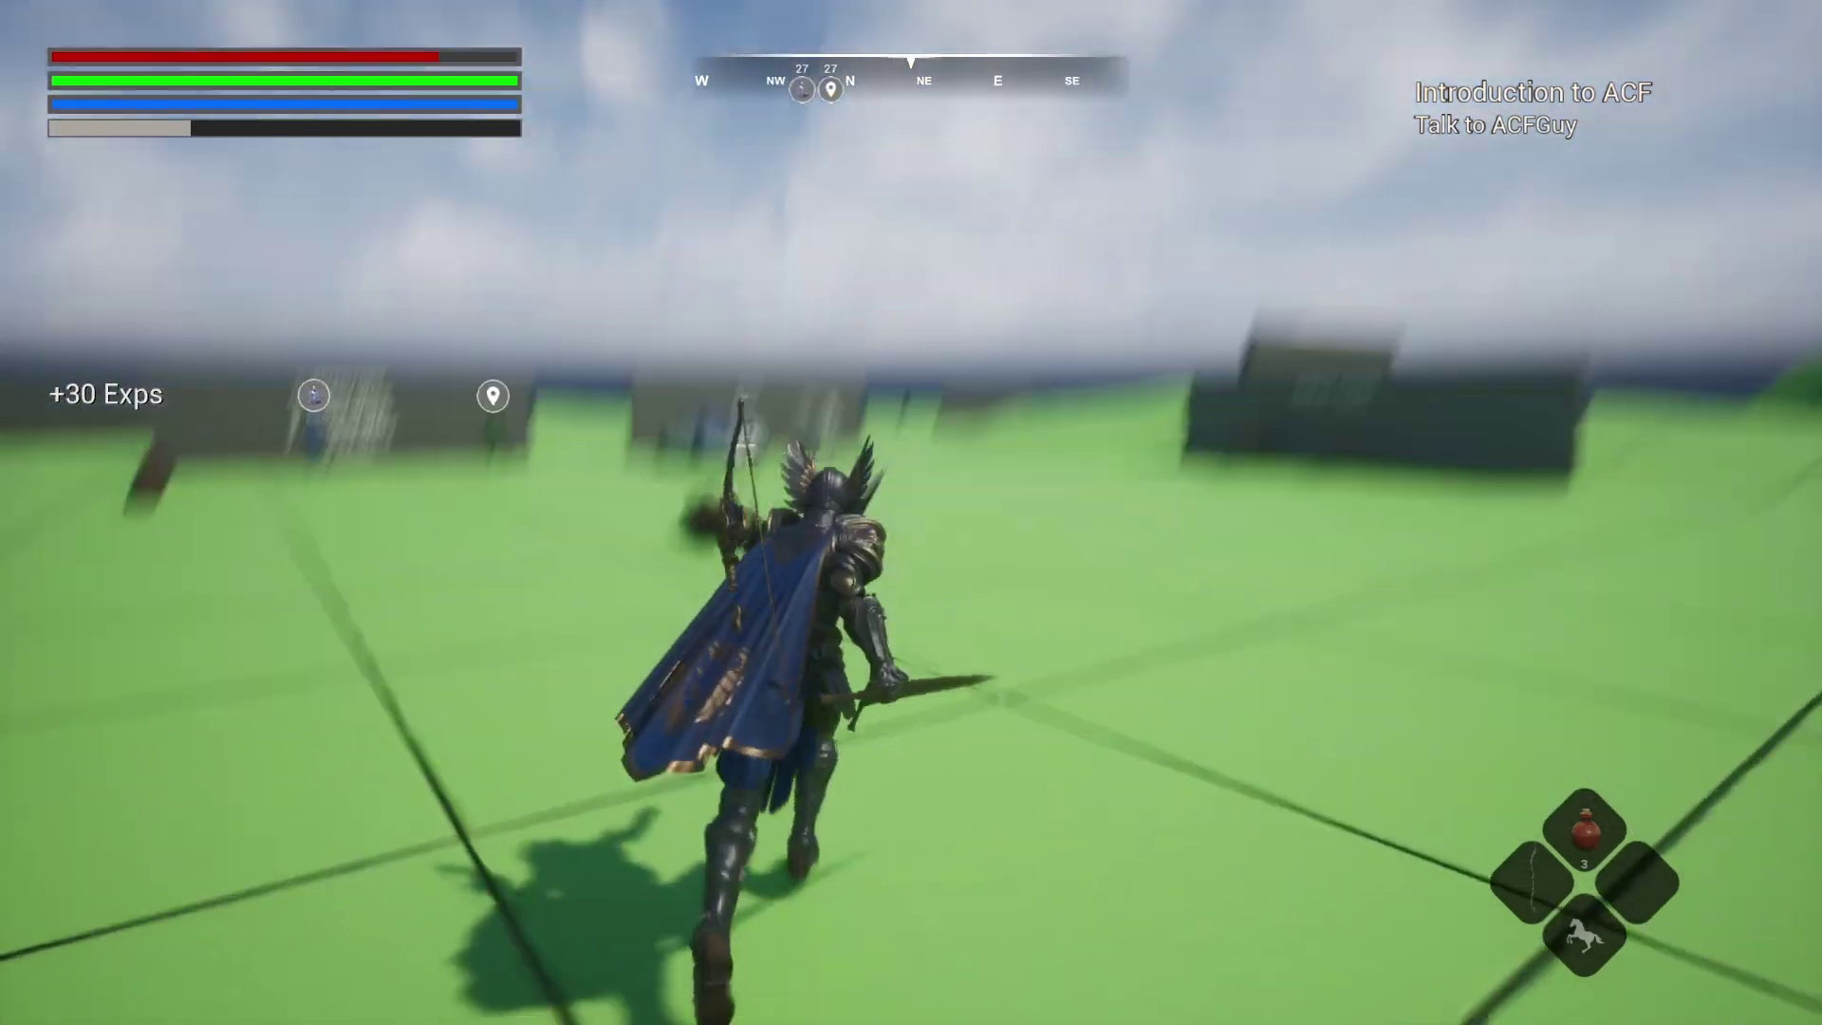
pyautogui.press('w')
pyautogui.press('s')
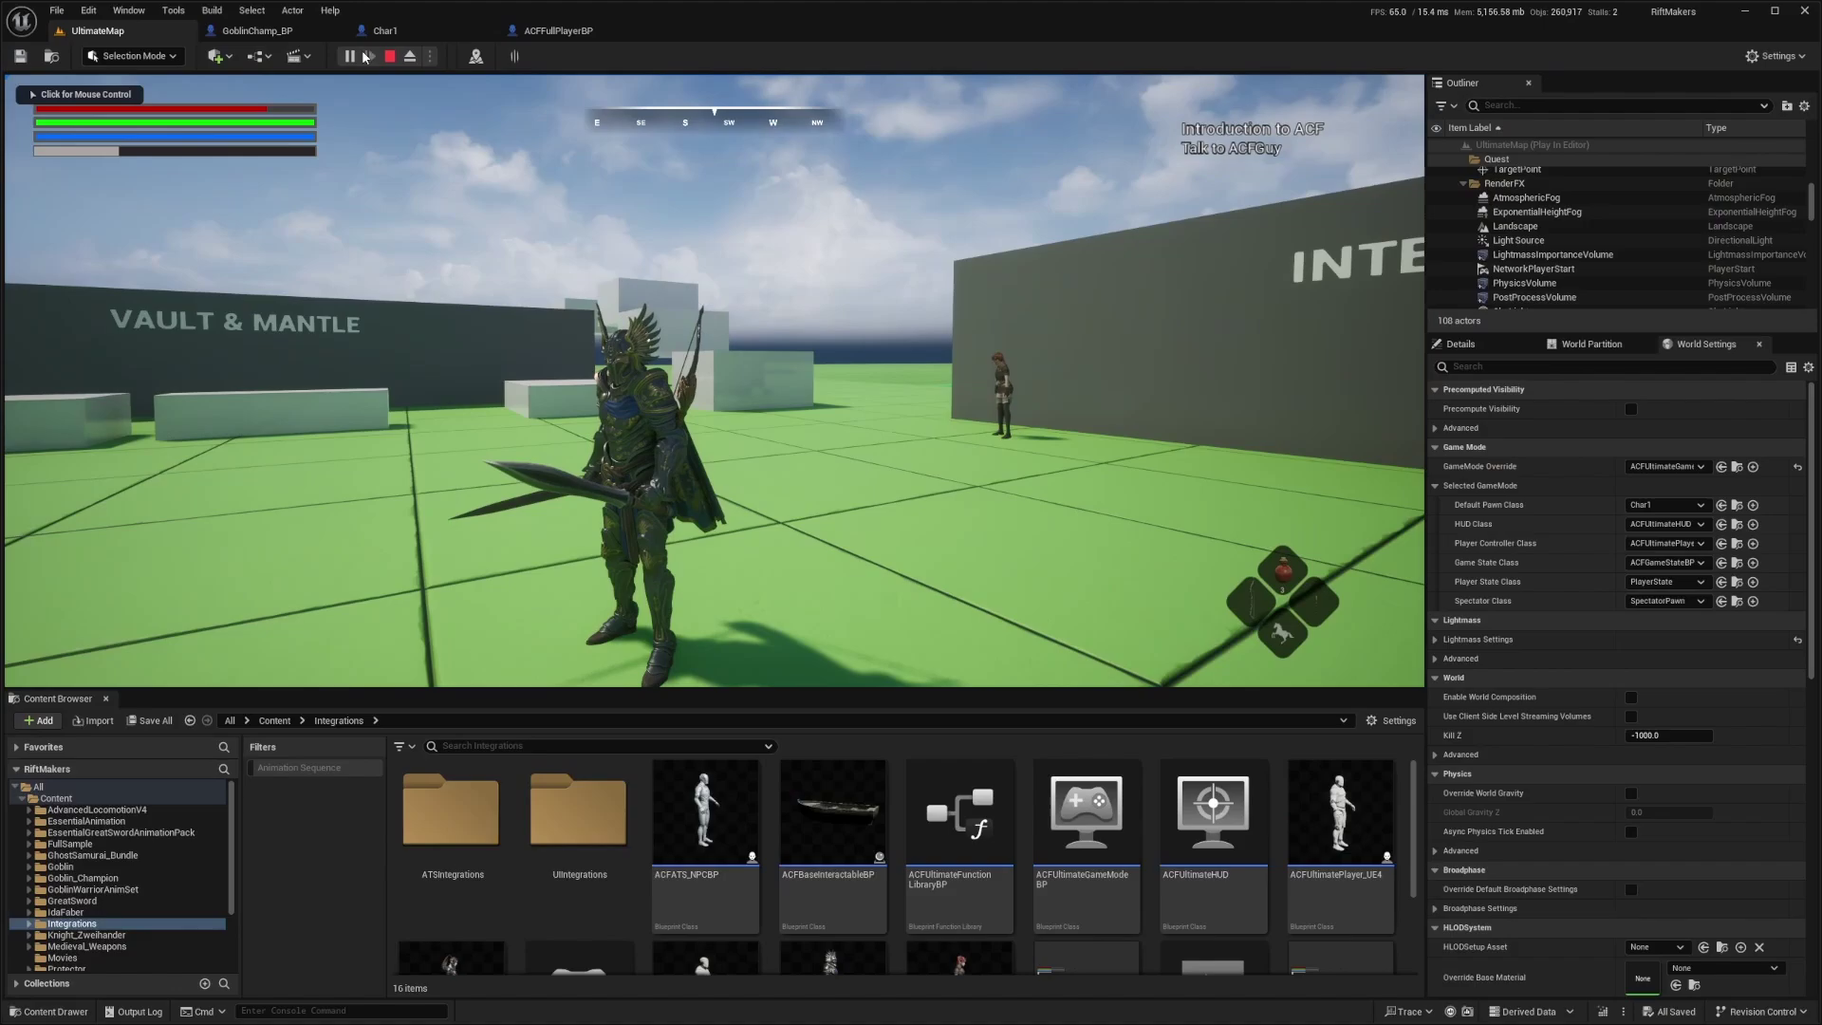
pyautogui.press('Escape')
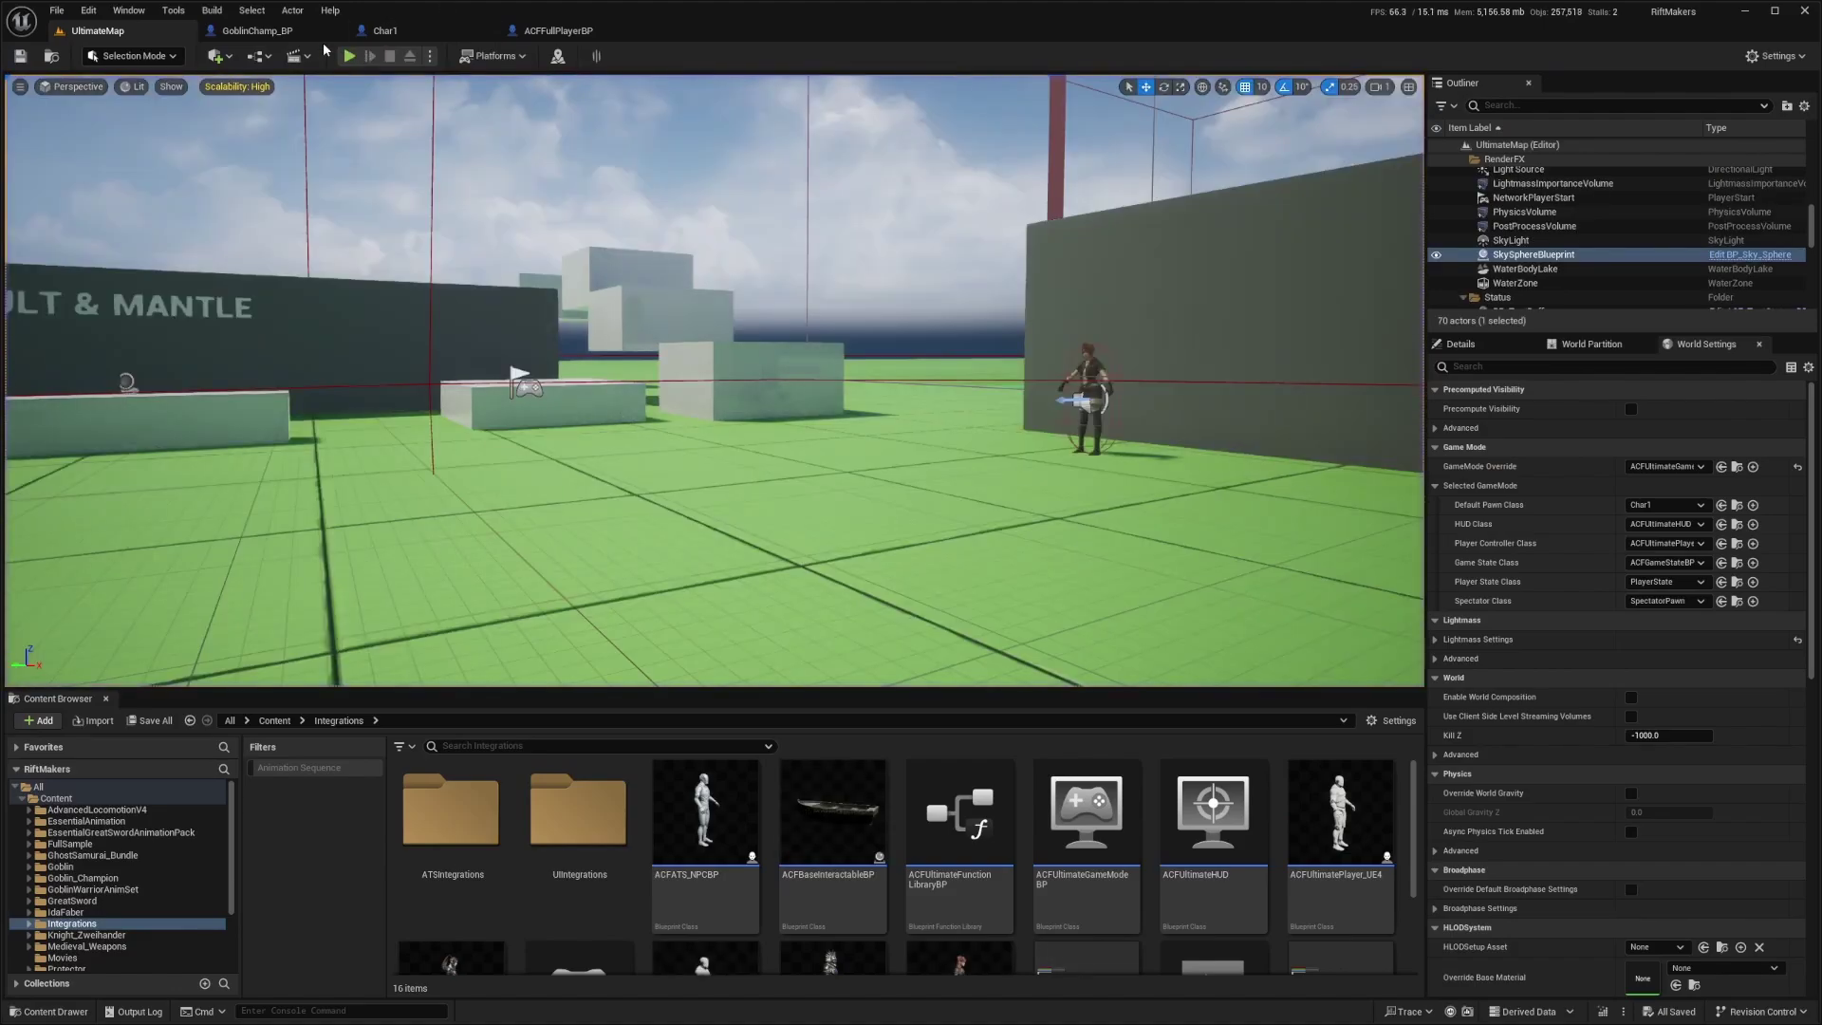
# - Open the Char1 blueprint and examine its CCMLookAtPoint and CCMCameraSpline components, including the spline's sequence settings and path around the character
pyautogui.click(443, 28)
pyautogui.click(379, 86)
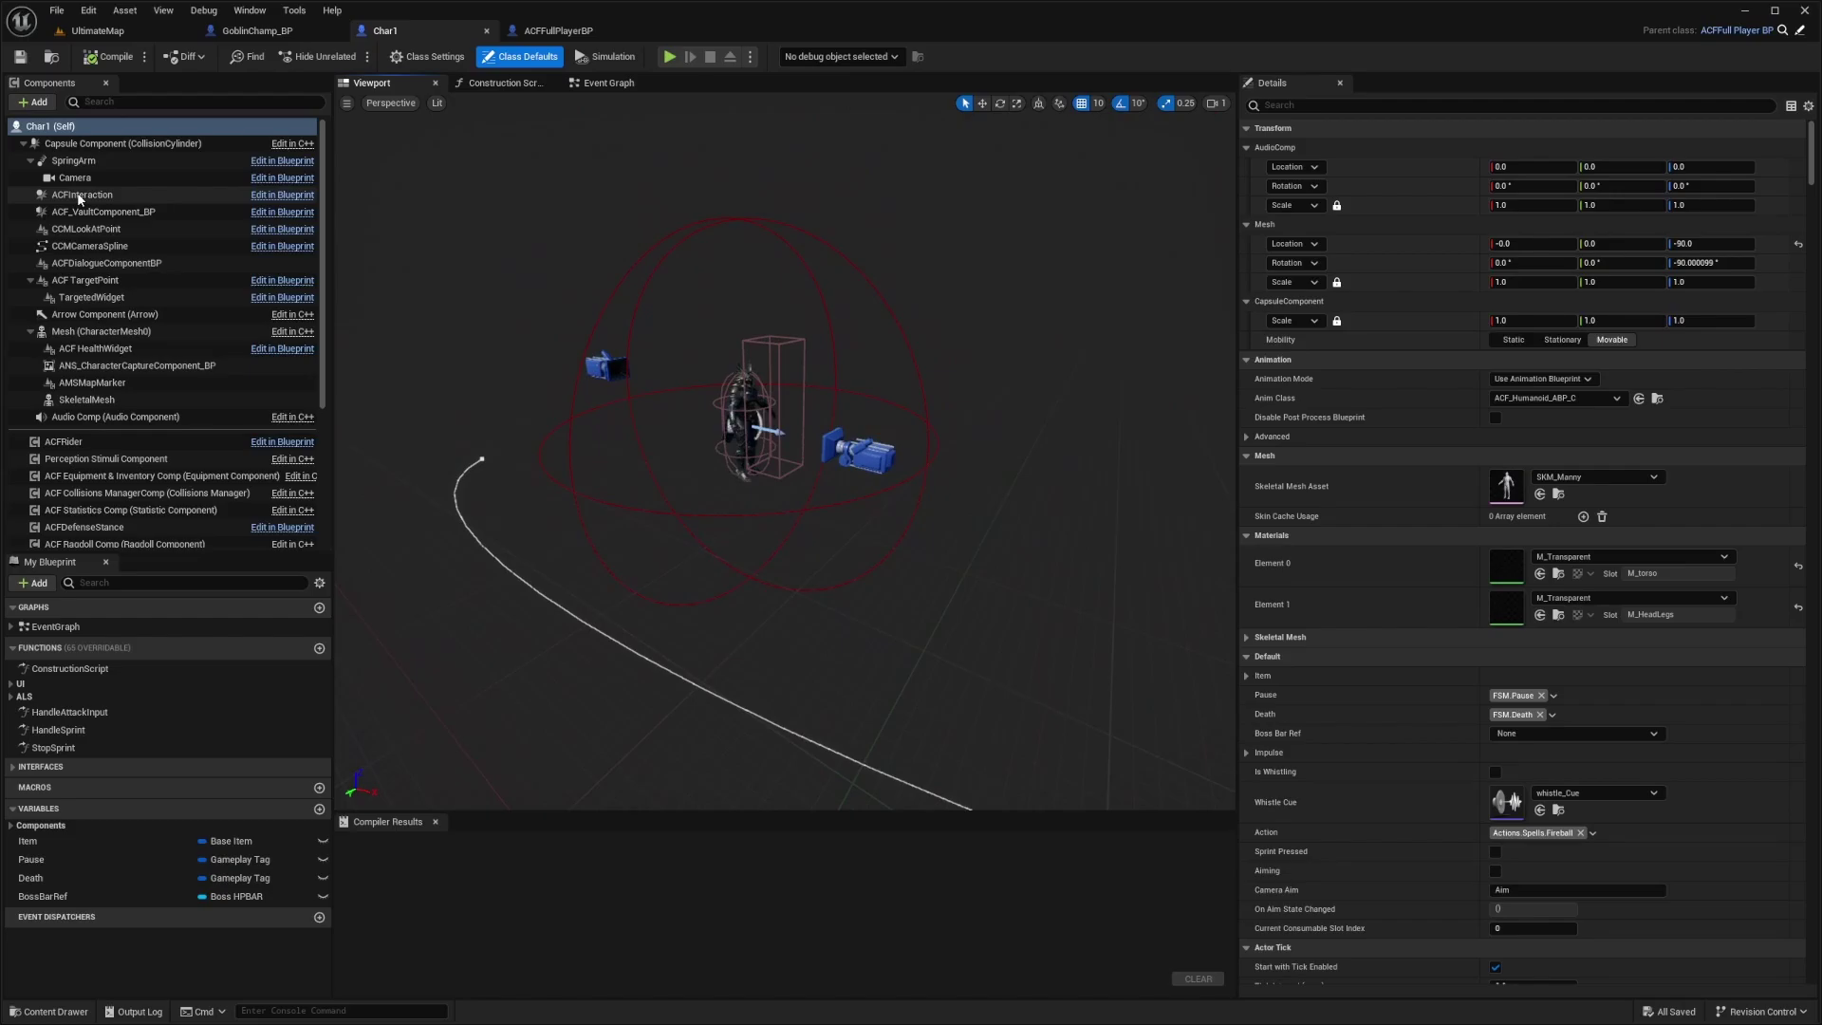
pyautogui.click(107, 230)
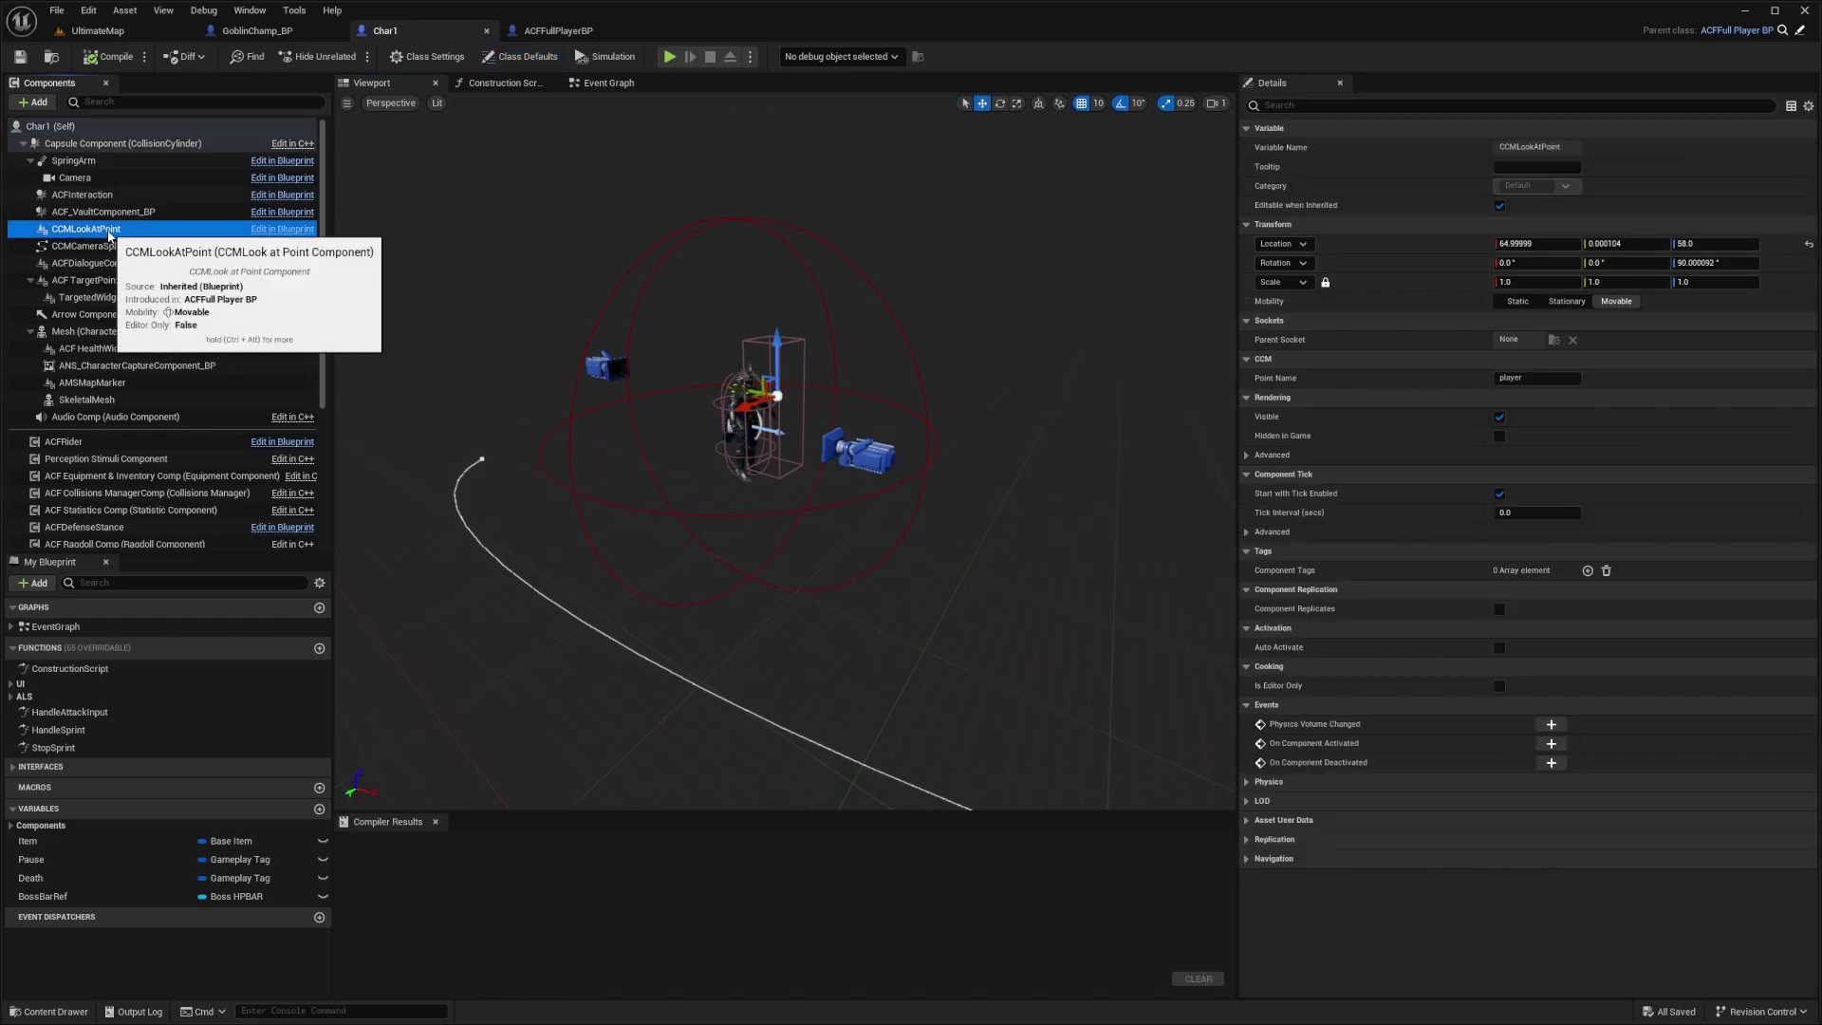
pyautogui.click(113, 248)
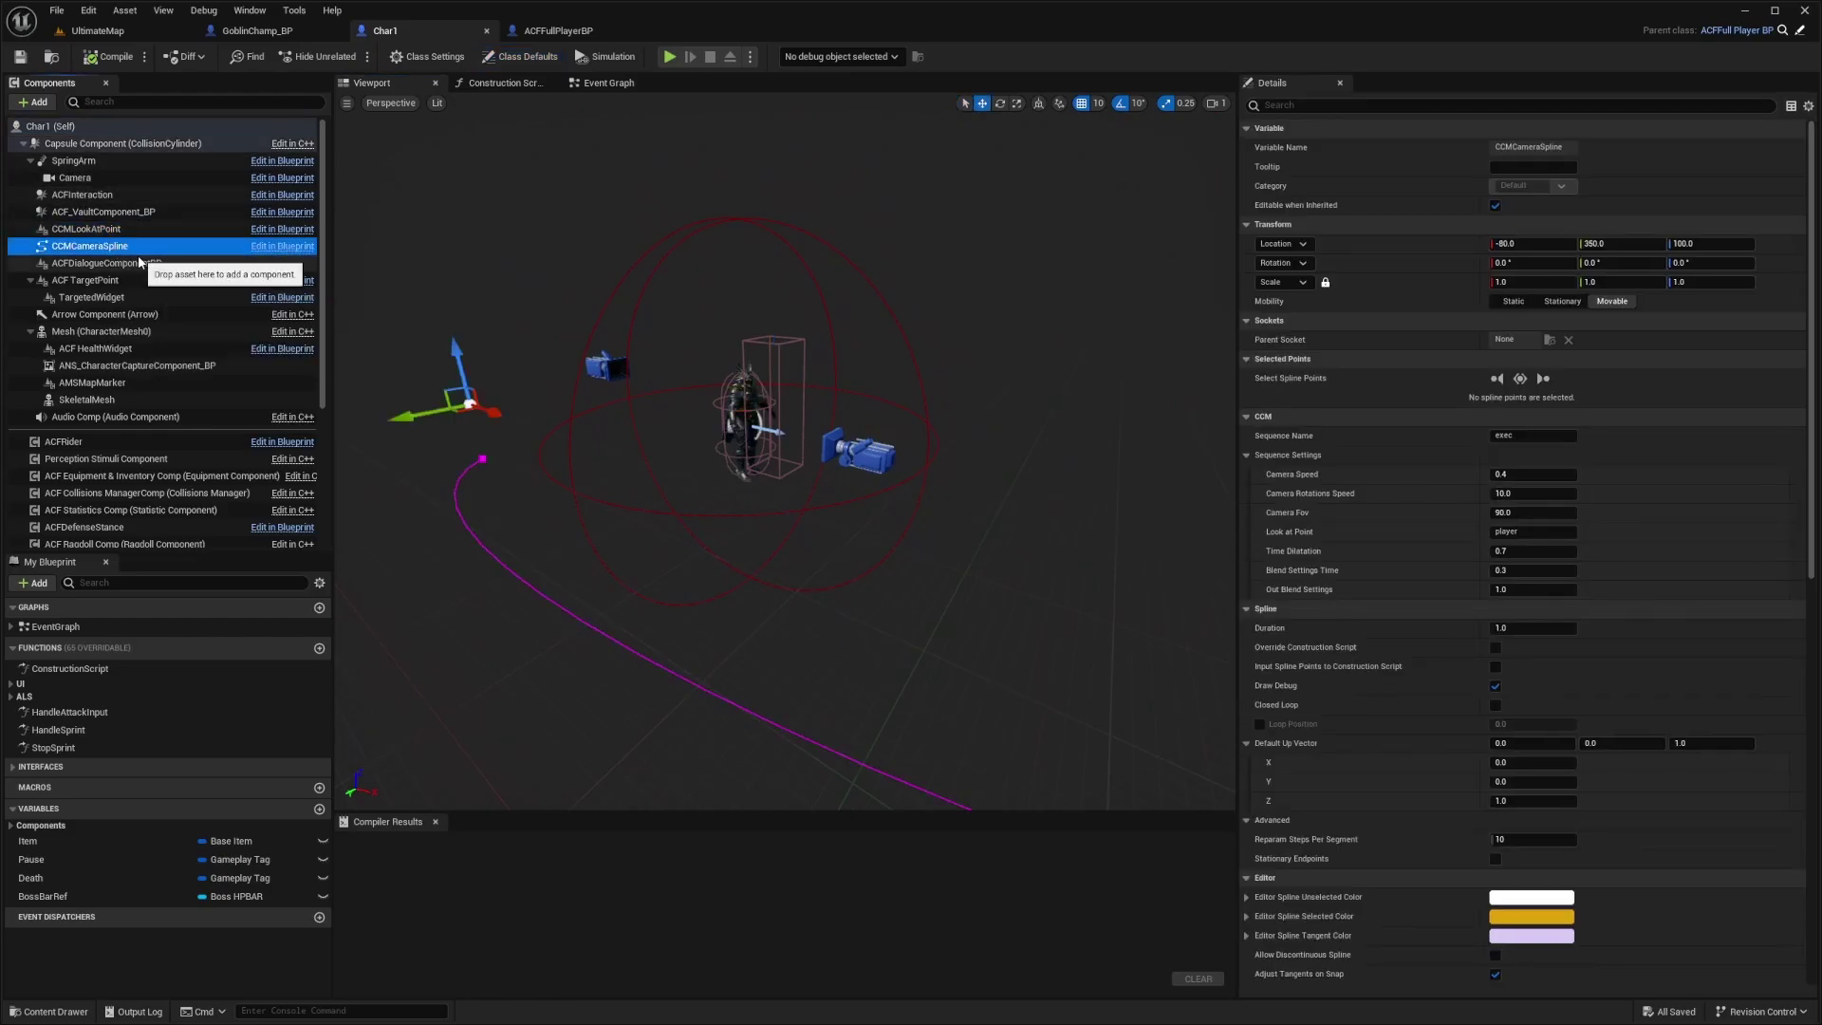
pyautogui.moveTo(570, 427); pyautogui.dragTo(816, 466, button='right')
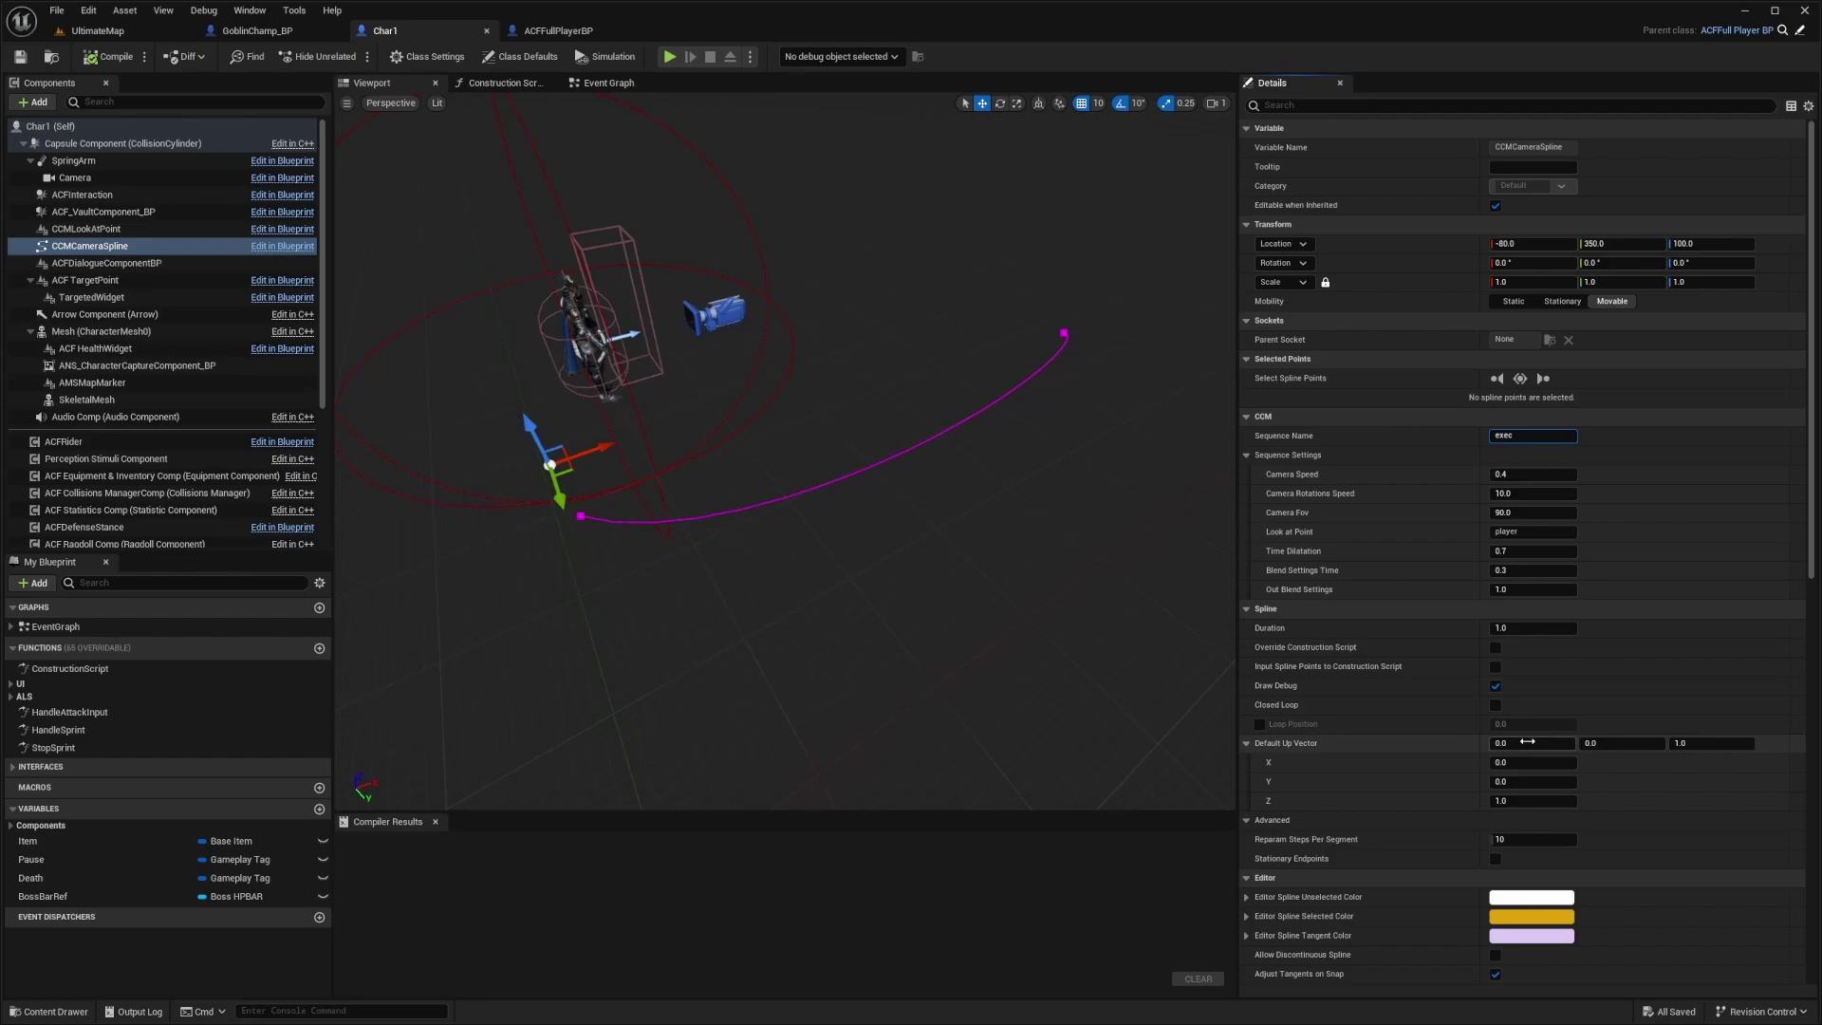
pyautogui.moveTo(678, 384); pyautogui.dragTo(806, 353, button='right')
pyautogui.scroll(-3, 886, 386)
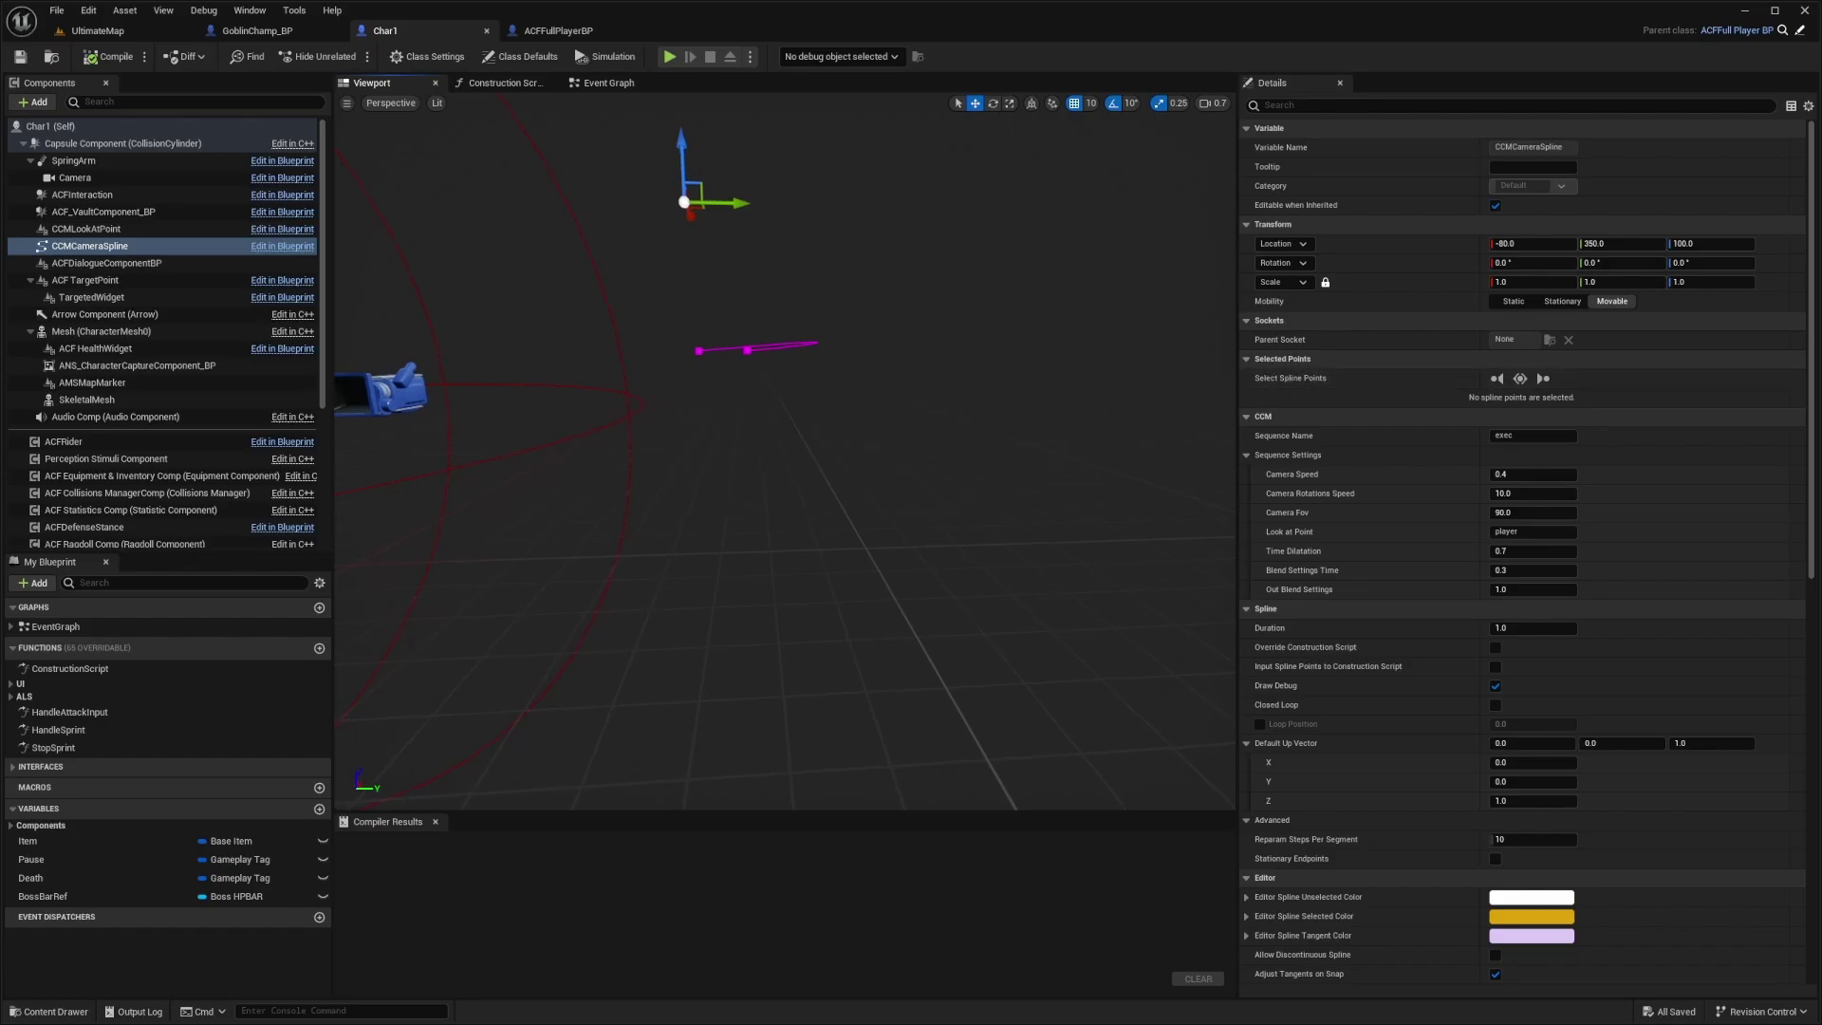
pyautogui.moveTo(784, 398); pyautogui.dragTo(659, 448, button='right')
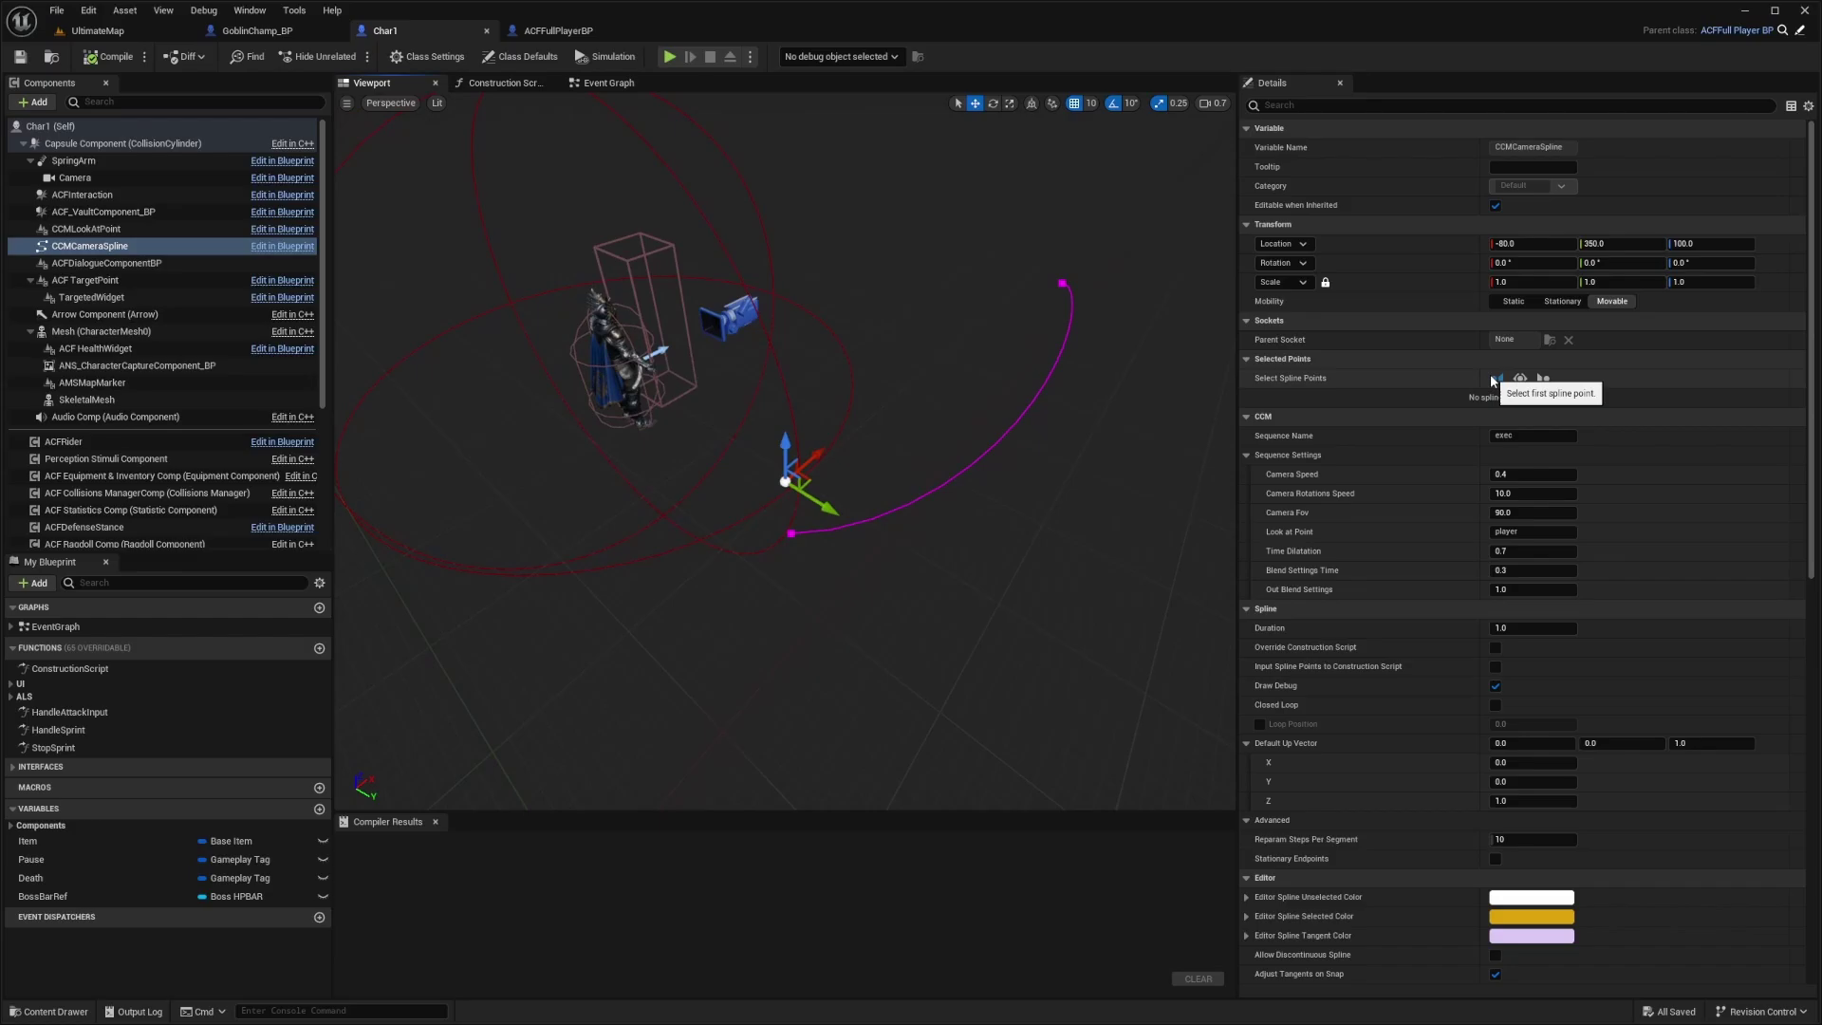
# - Move the first point of CCMCameraSpline to the spot behind the character, near the follow camera
pyautogui.click(1496, 379)
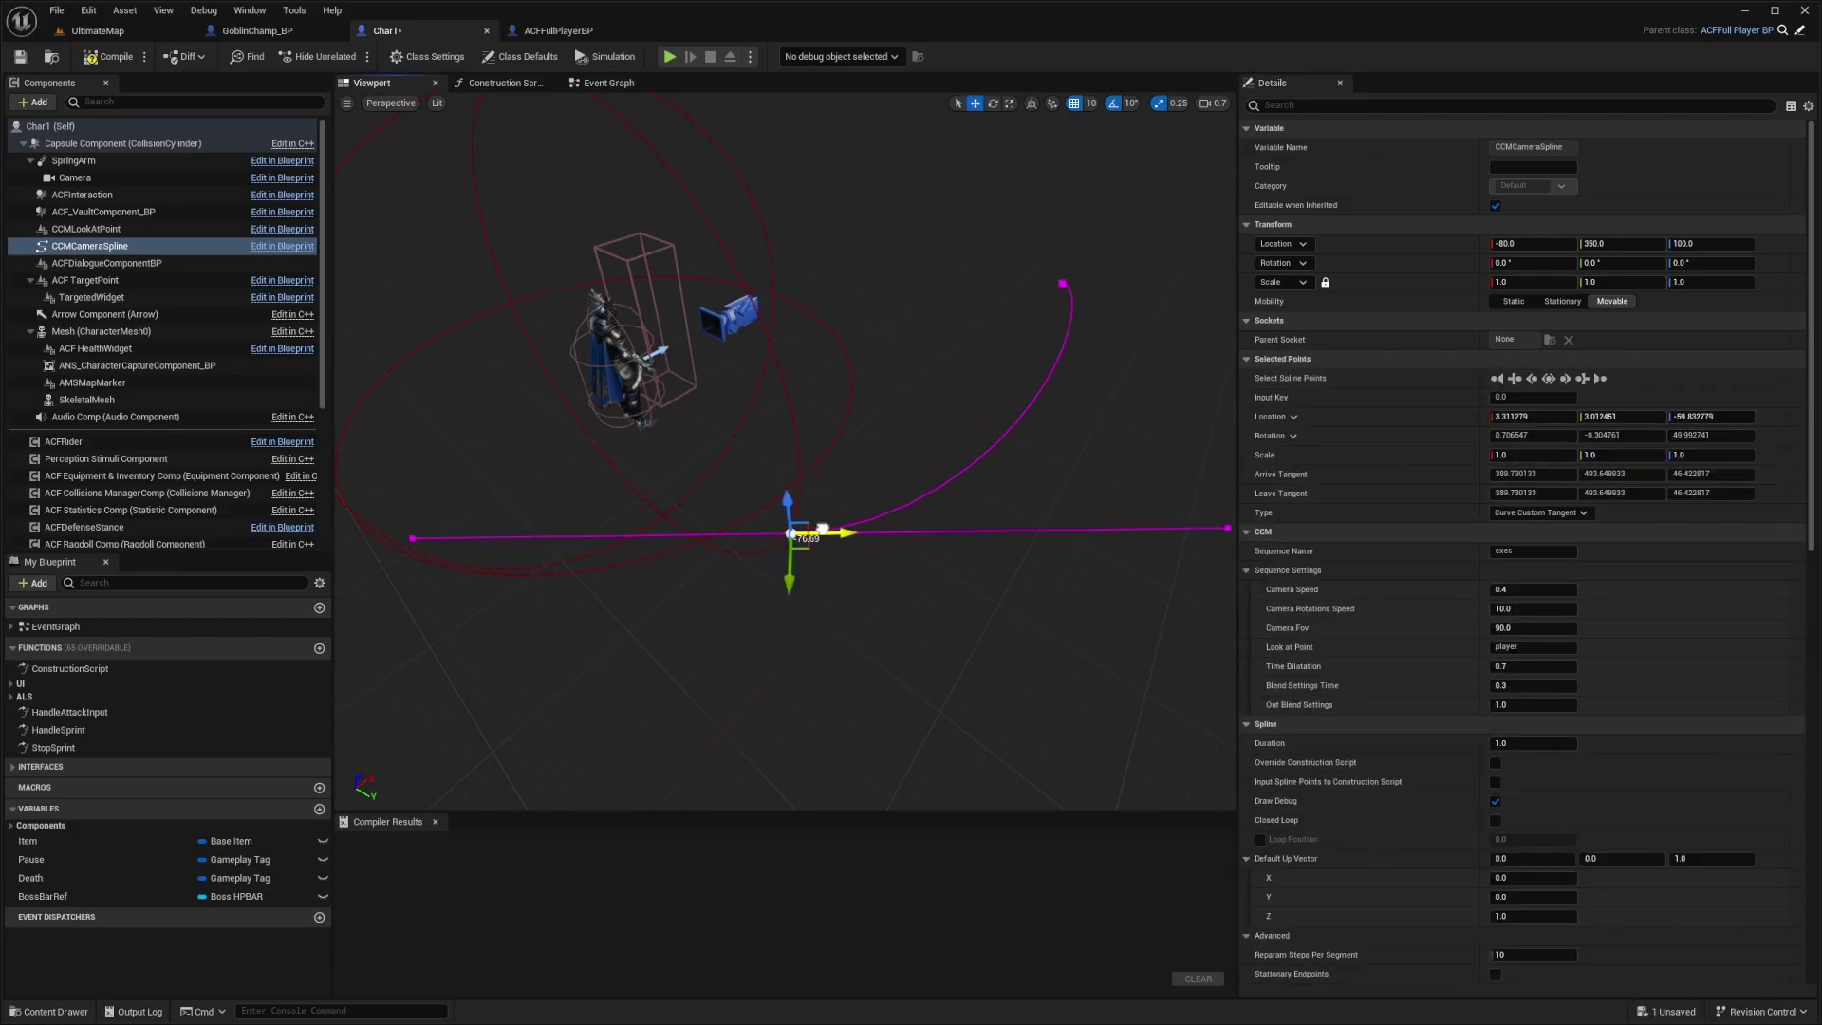
pyautogui.moveTo(823, 527); pyautogui.dragTo(418, 425)
pyautogui.moveTo(518, 425); pyautogui.dragTo(499, 443, button='right')
pyautogui.press('e')
pyautogui.moveTo(575, 501); pyautogui.dragTo(465, 432)
pyautogui.press('w')
# - Extend the camera spline from its last point with new points circling the character and rising to a height of about 1940
pyautogui.click(1110, 269)
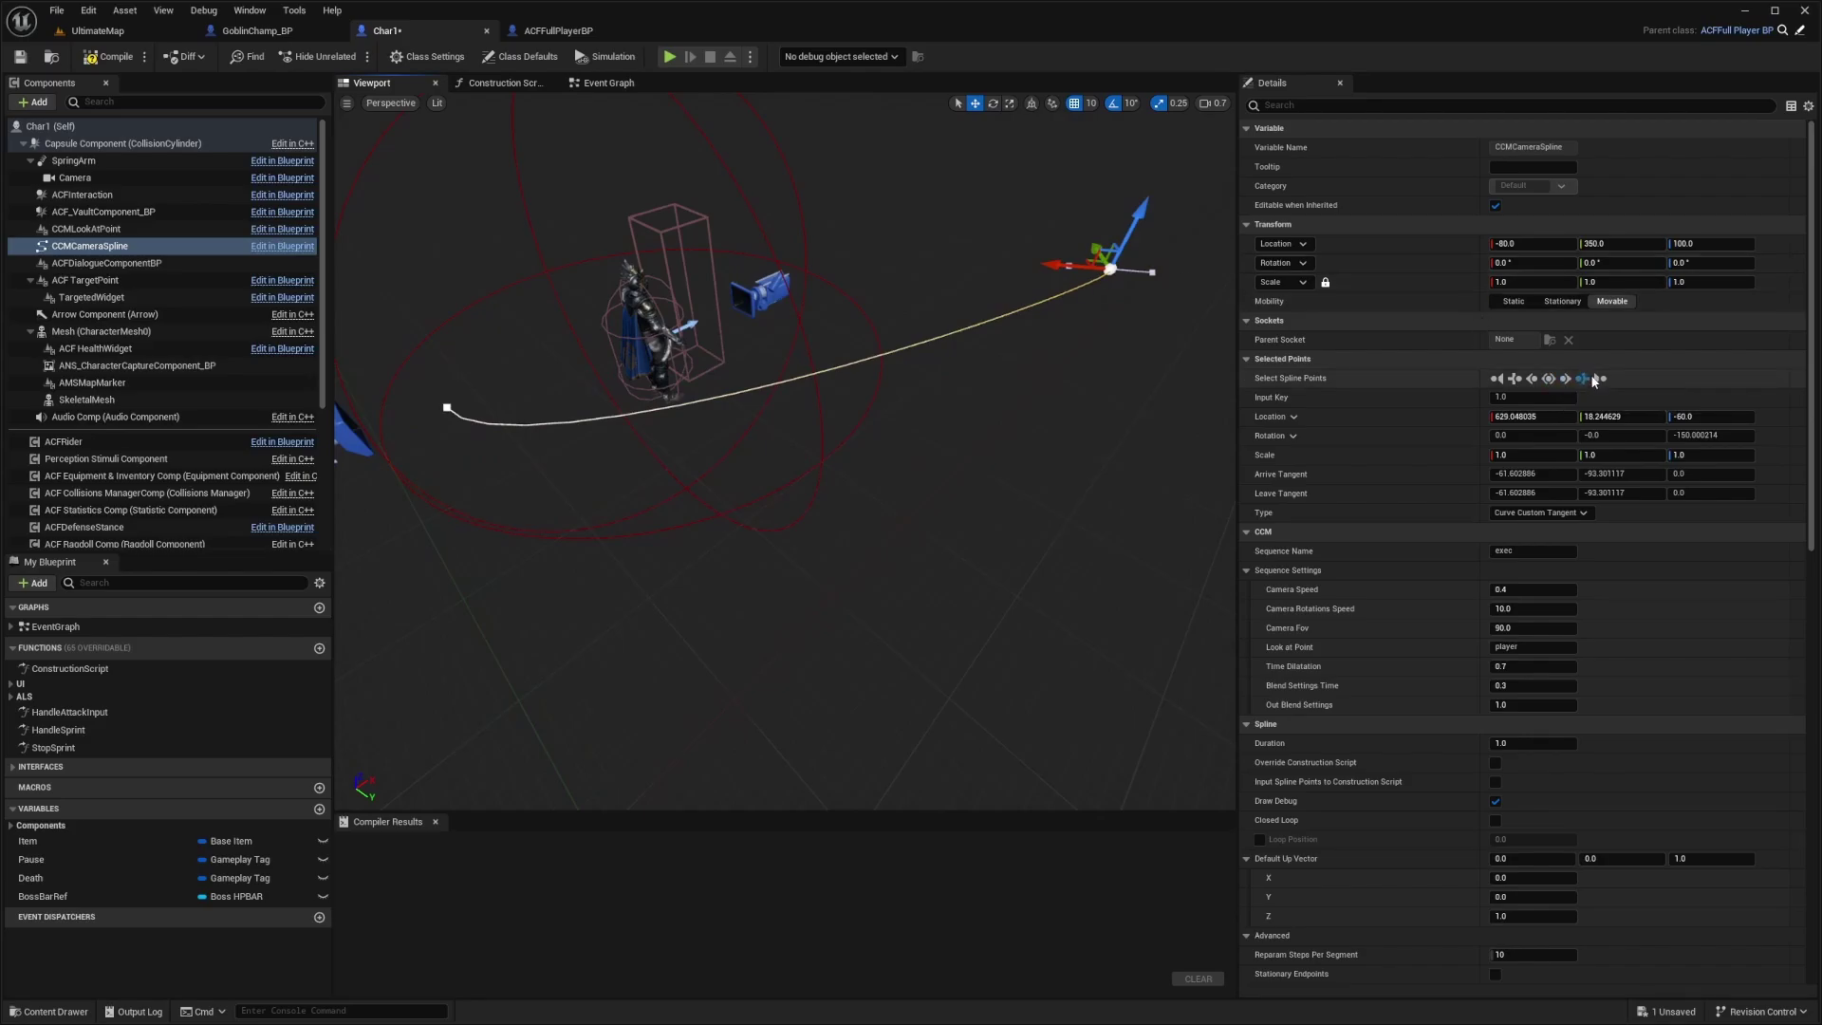
pyautogui.moveTo(957, 253); pyautogui.dragTo(441, 190)
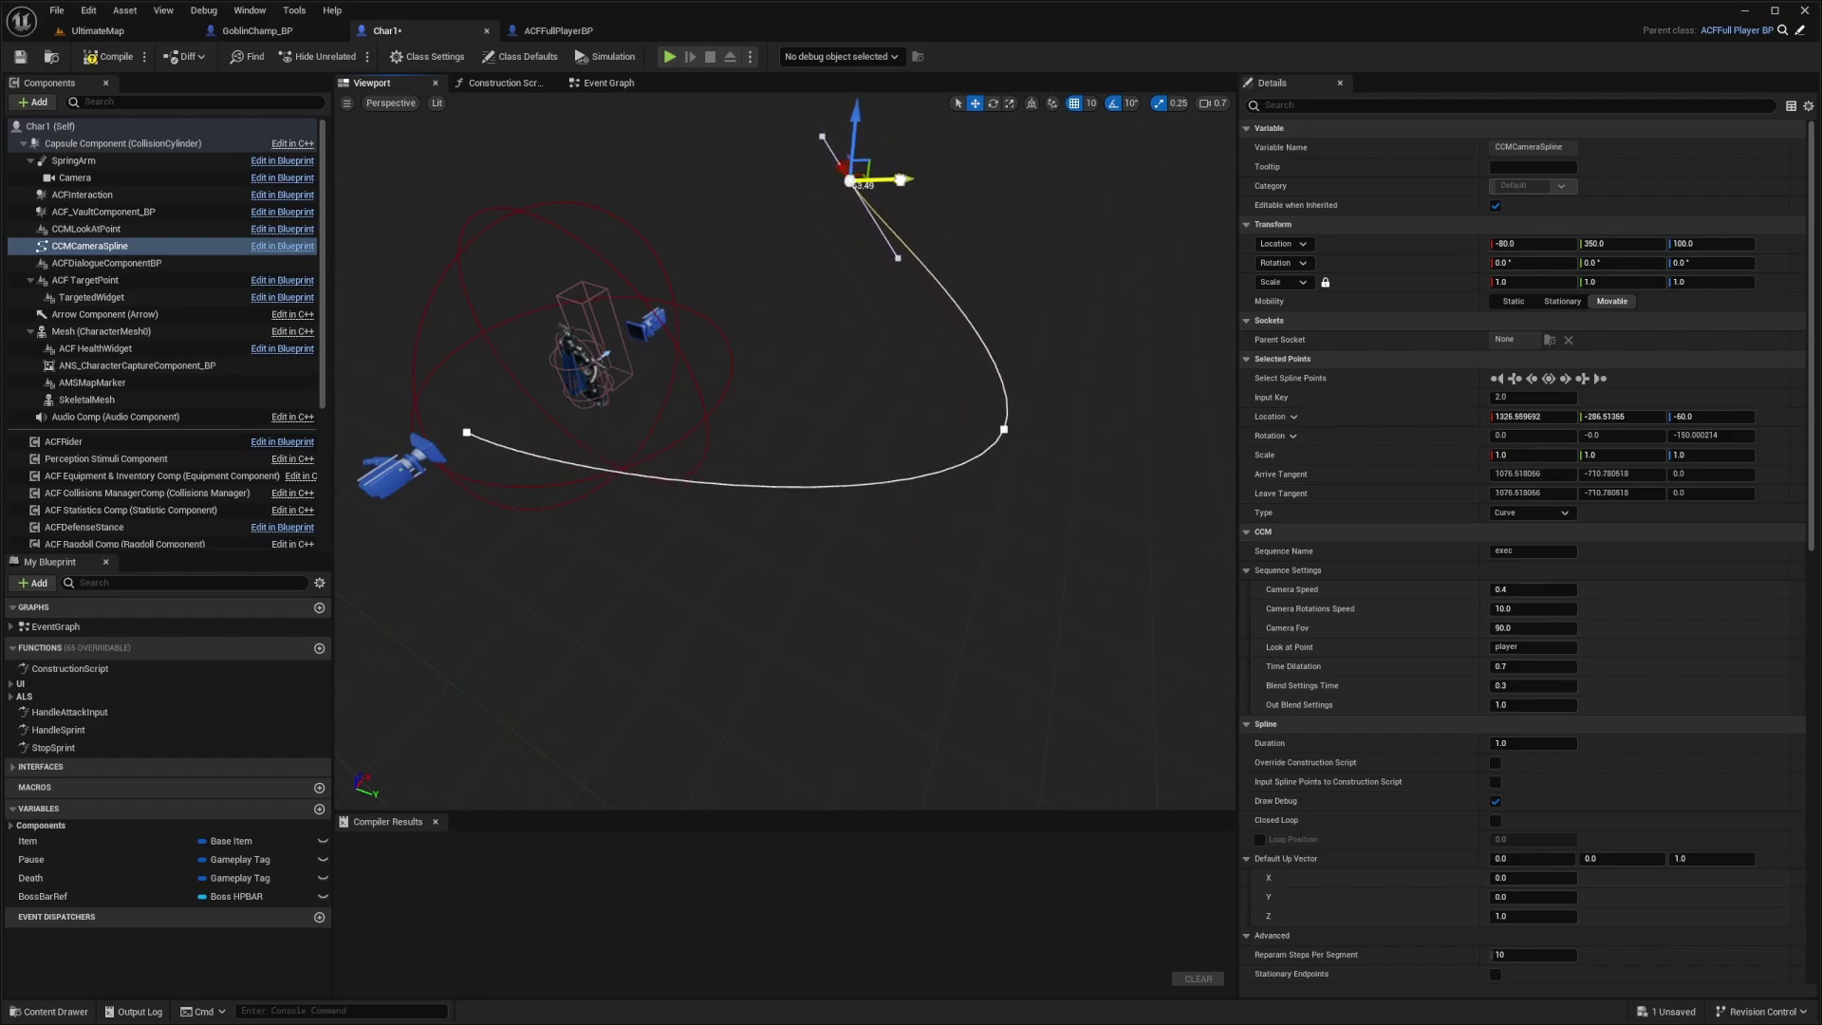
pyautogui.moveTo(897, 206); pyautogui.dragTo(834, 262, button='right')
pyautogui.keyDown('alt'); pyautogui.moveTo(730, 300); pyautogui.dragTo(719, 112); pyautogui.keyUp('alt')
pyautogui.moveTo(719, 112); pyautogui.dragTo(666, 231, button='right')
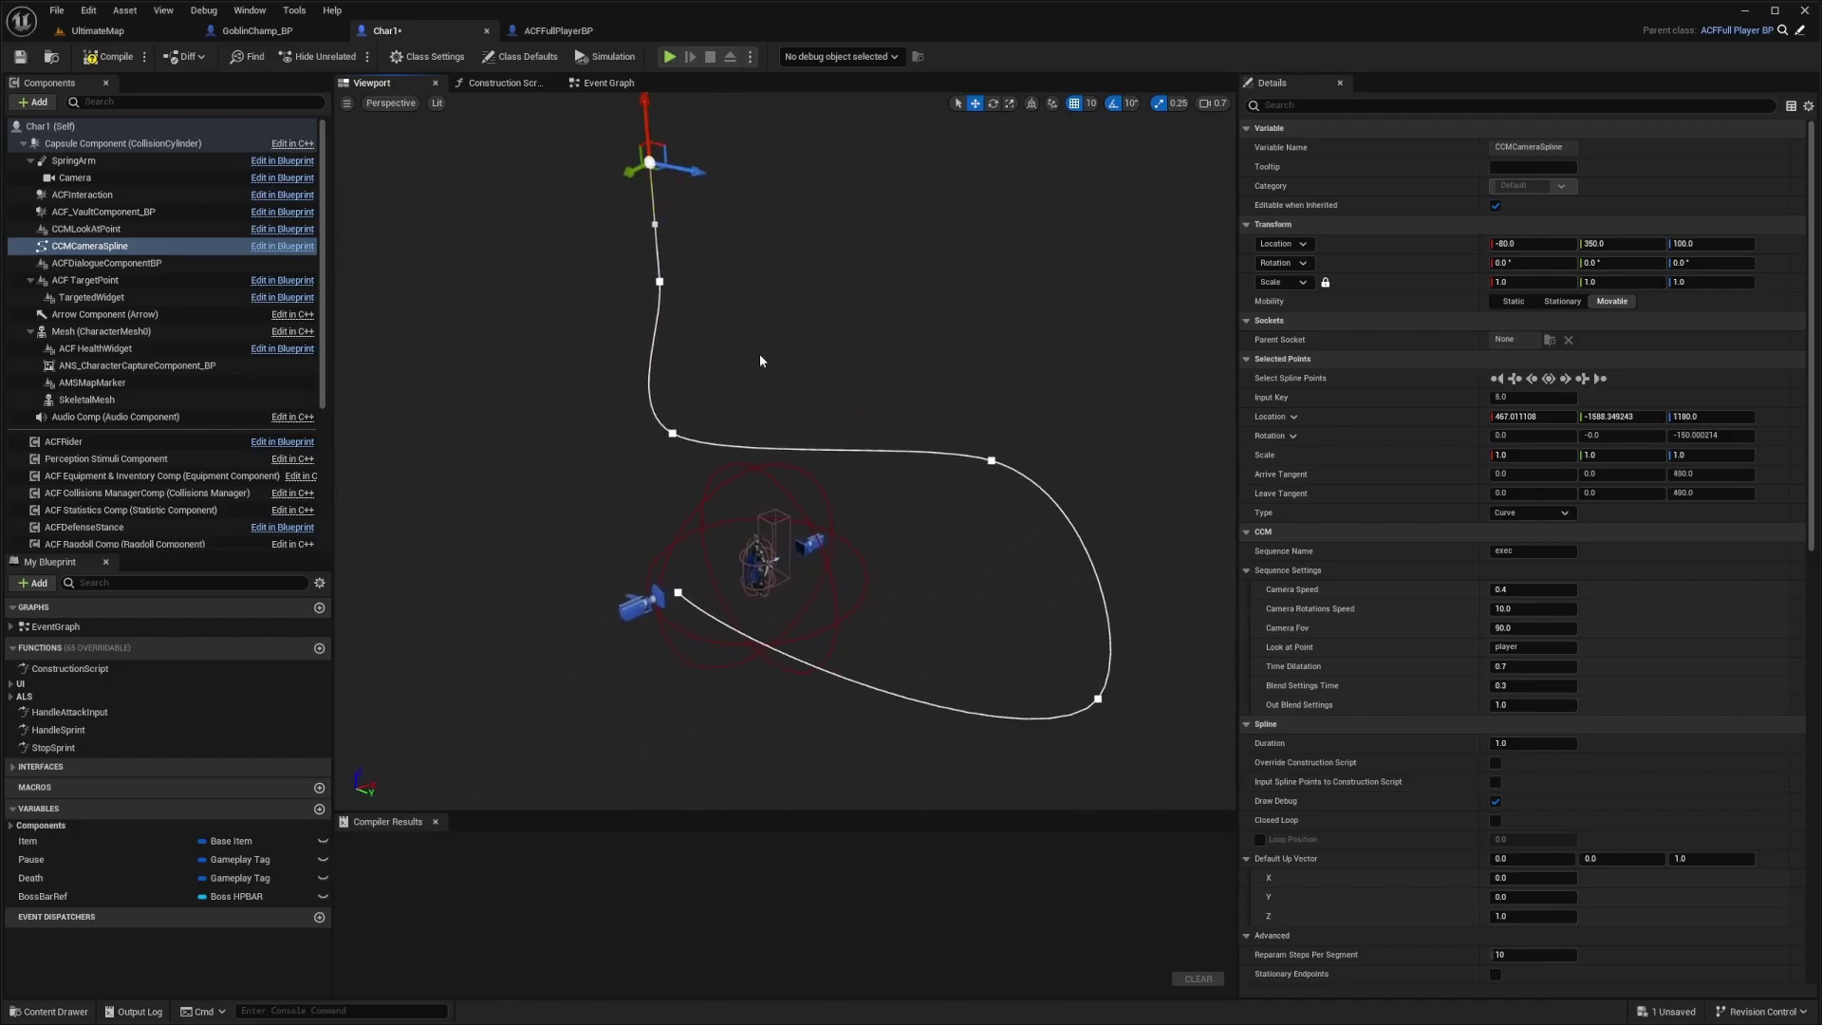
pyautogui.moveTo(759, 361); pyautogui.dragTo(664, 277, button='right')
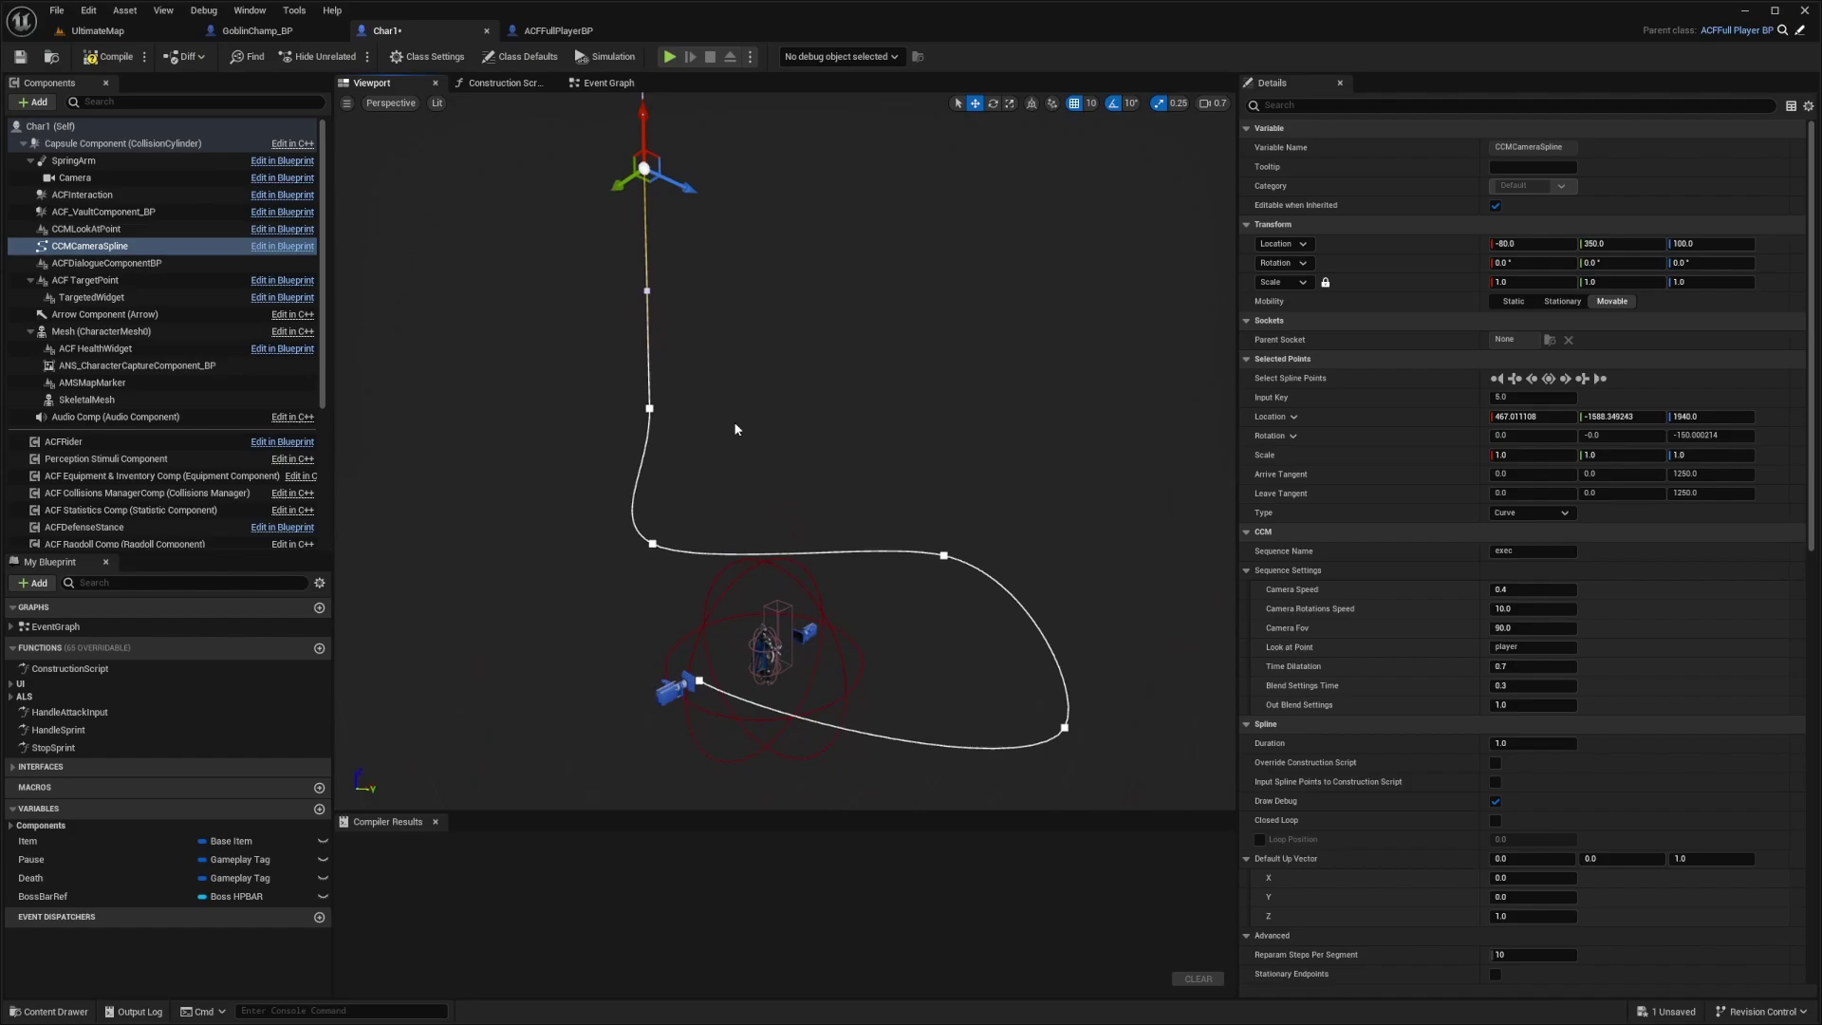
pyautogui.moveTo(736, 429); pyautogui.dragTo(363, 266, button='right')
pyautogui.moveTo(664, 381); pyautogui.dragTo(503, 332, button='right')
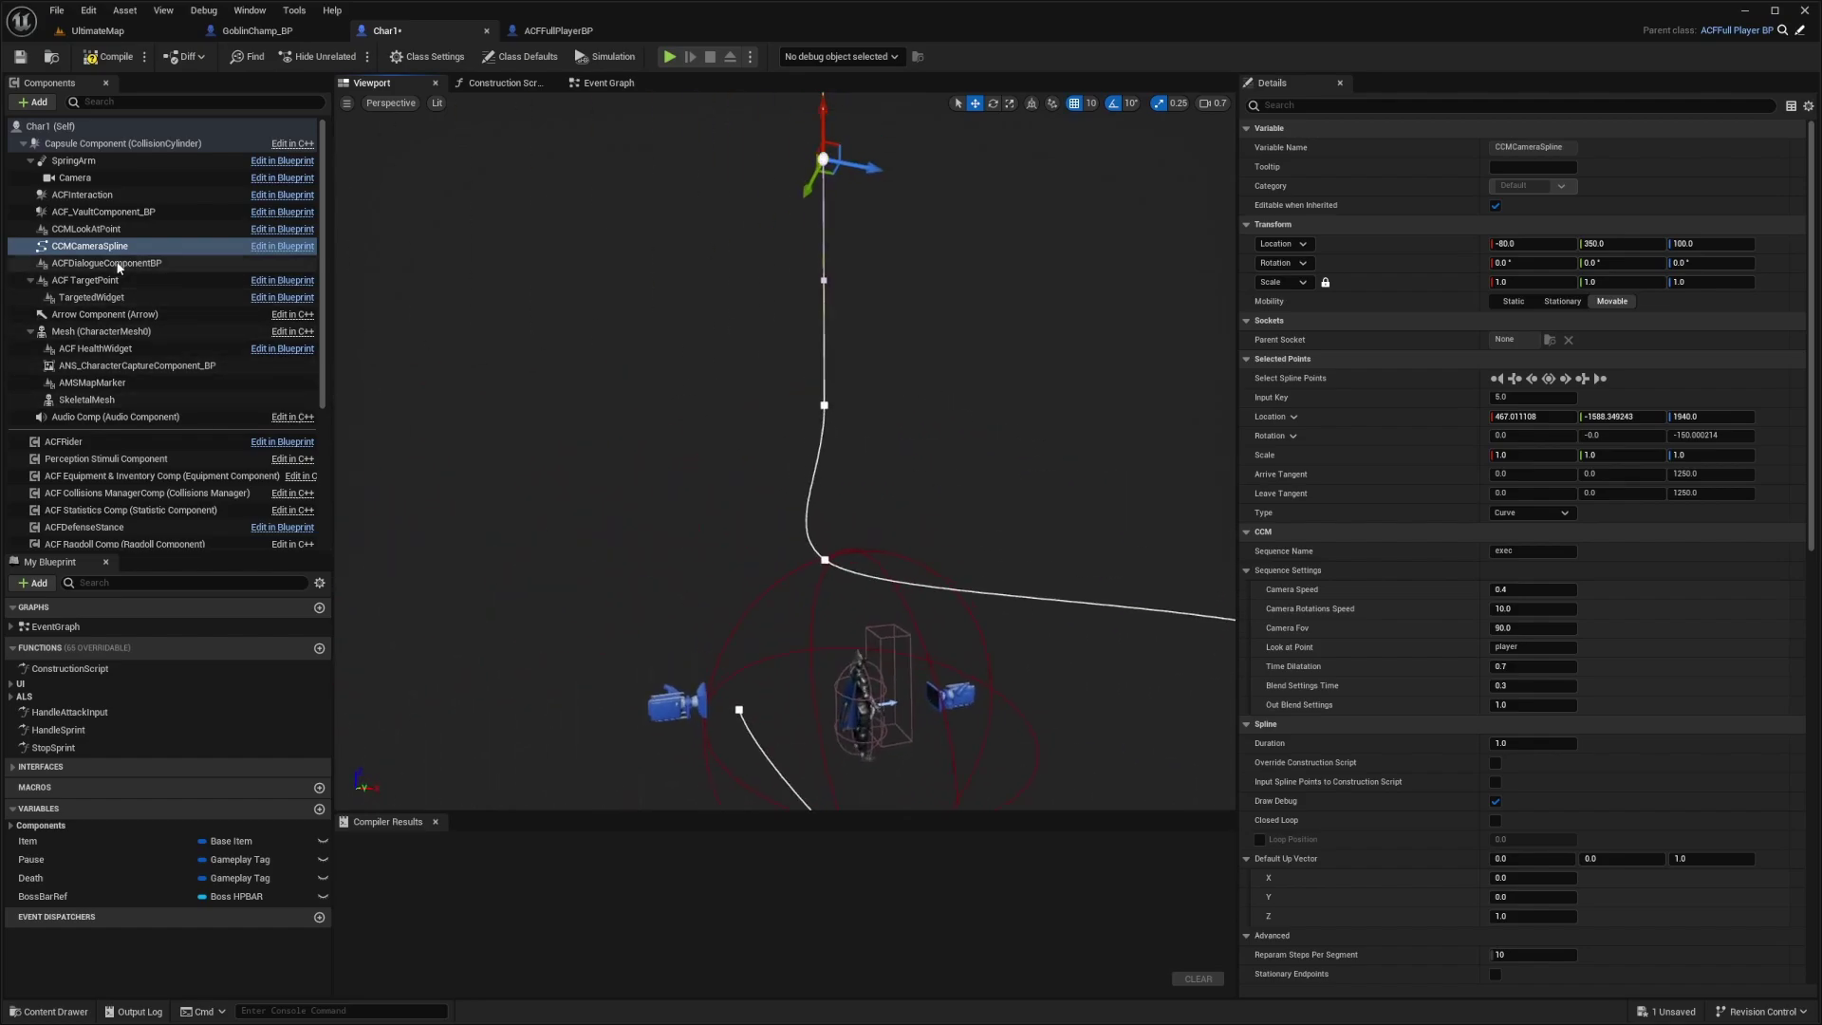
# - Open the parent blueprint ACFFullPlayerBP from CCMLookAtPoint, inspect that component there, and return to Char1
pyautogui.doubleClick(98, 244)
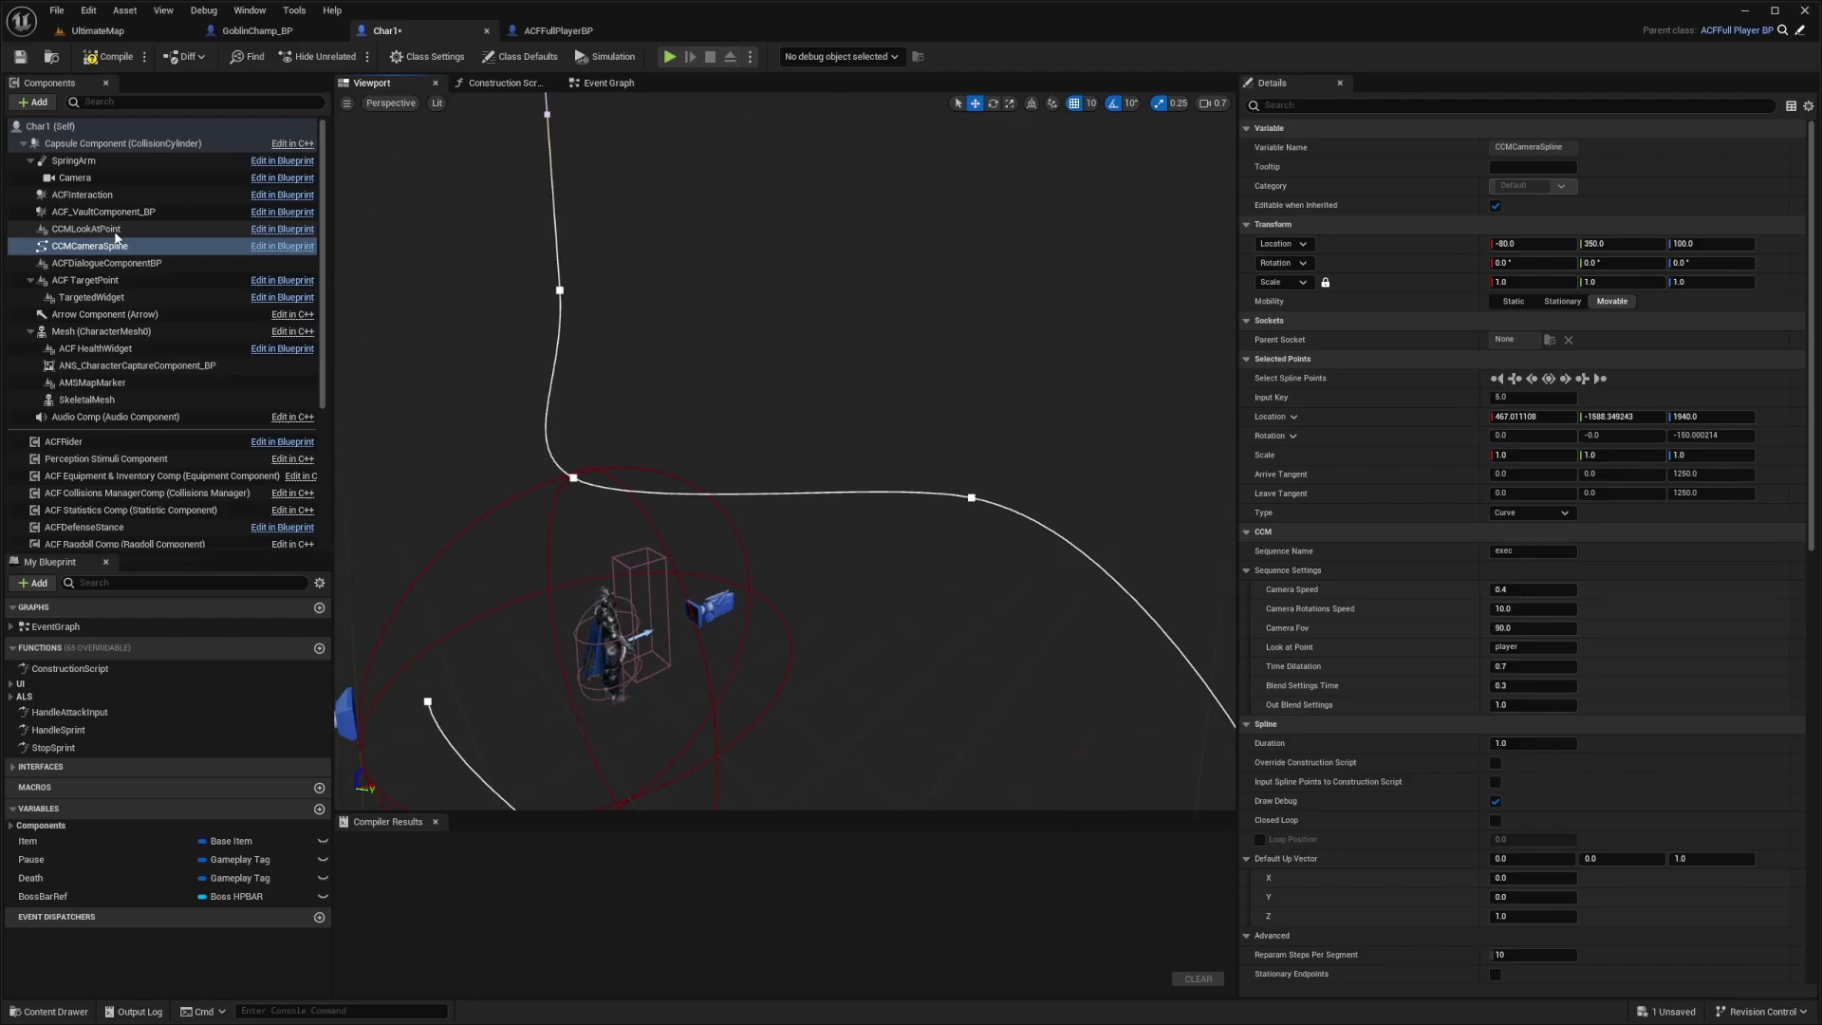
pyautogui.click(116, 234)
pyautogui.click(281, 229)
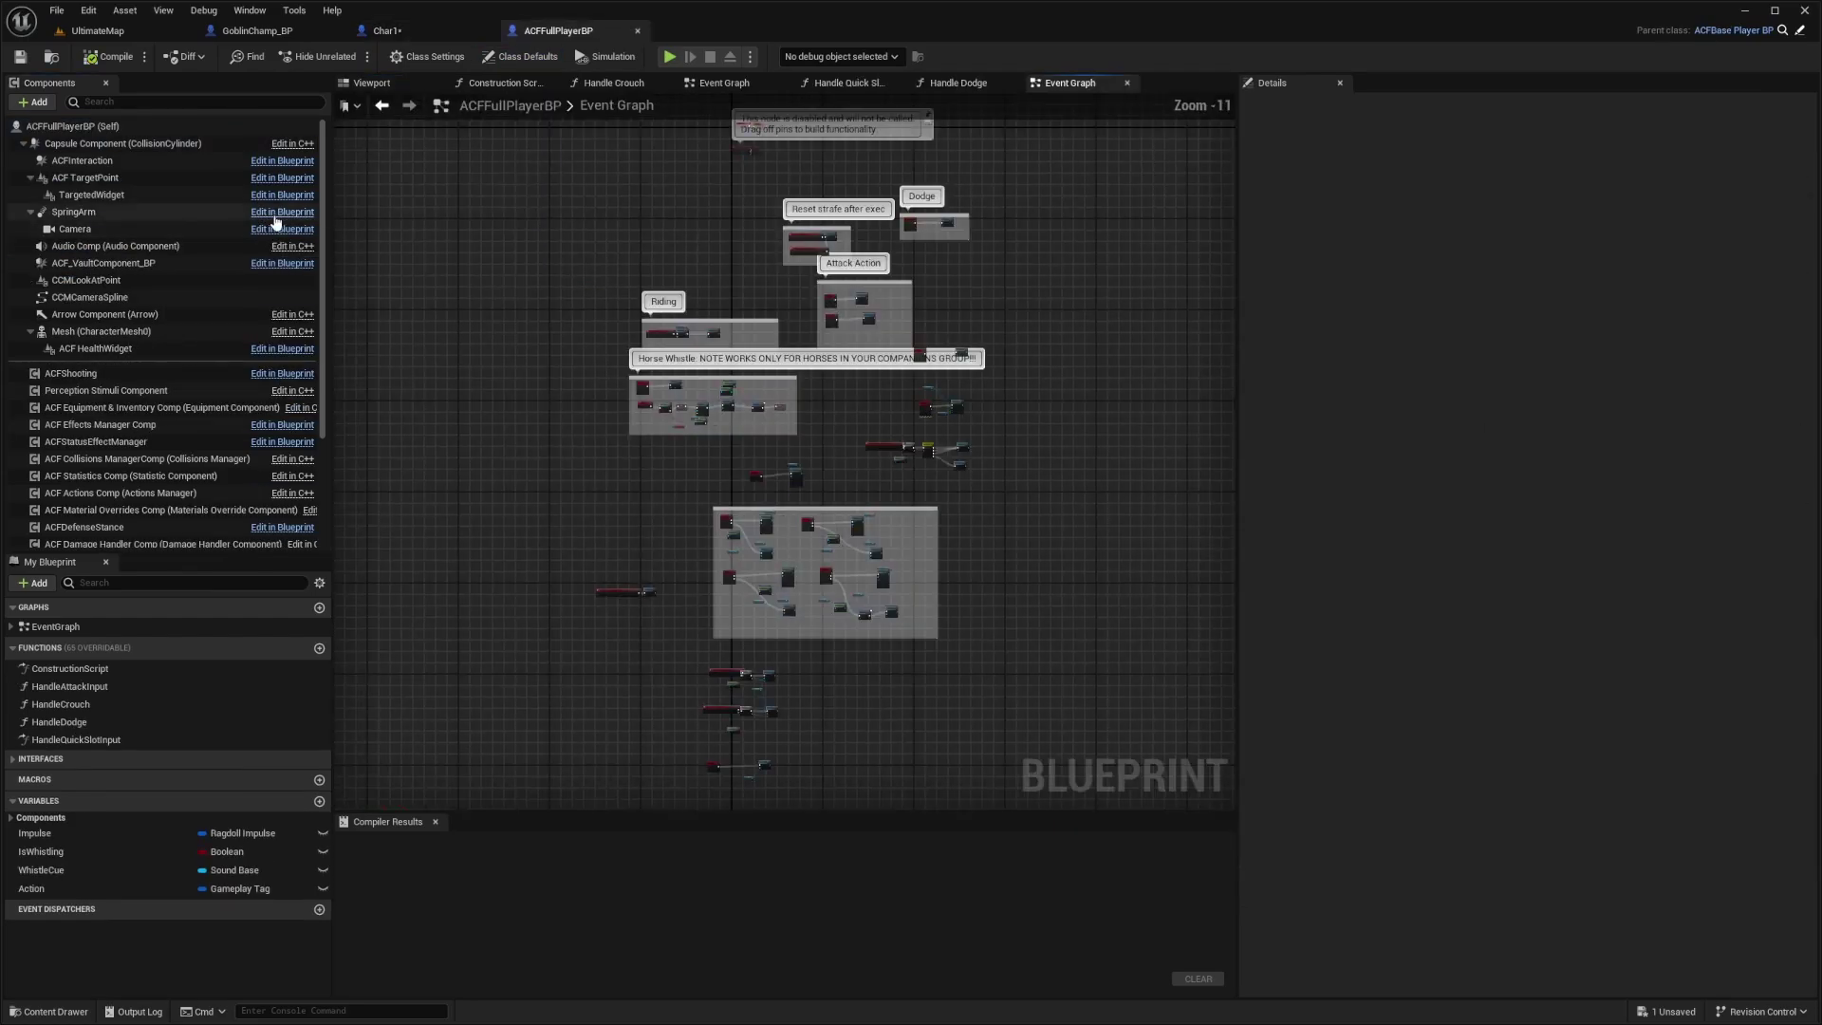
pyautogui.click(94, 281)
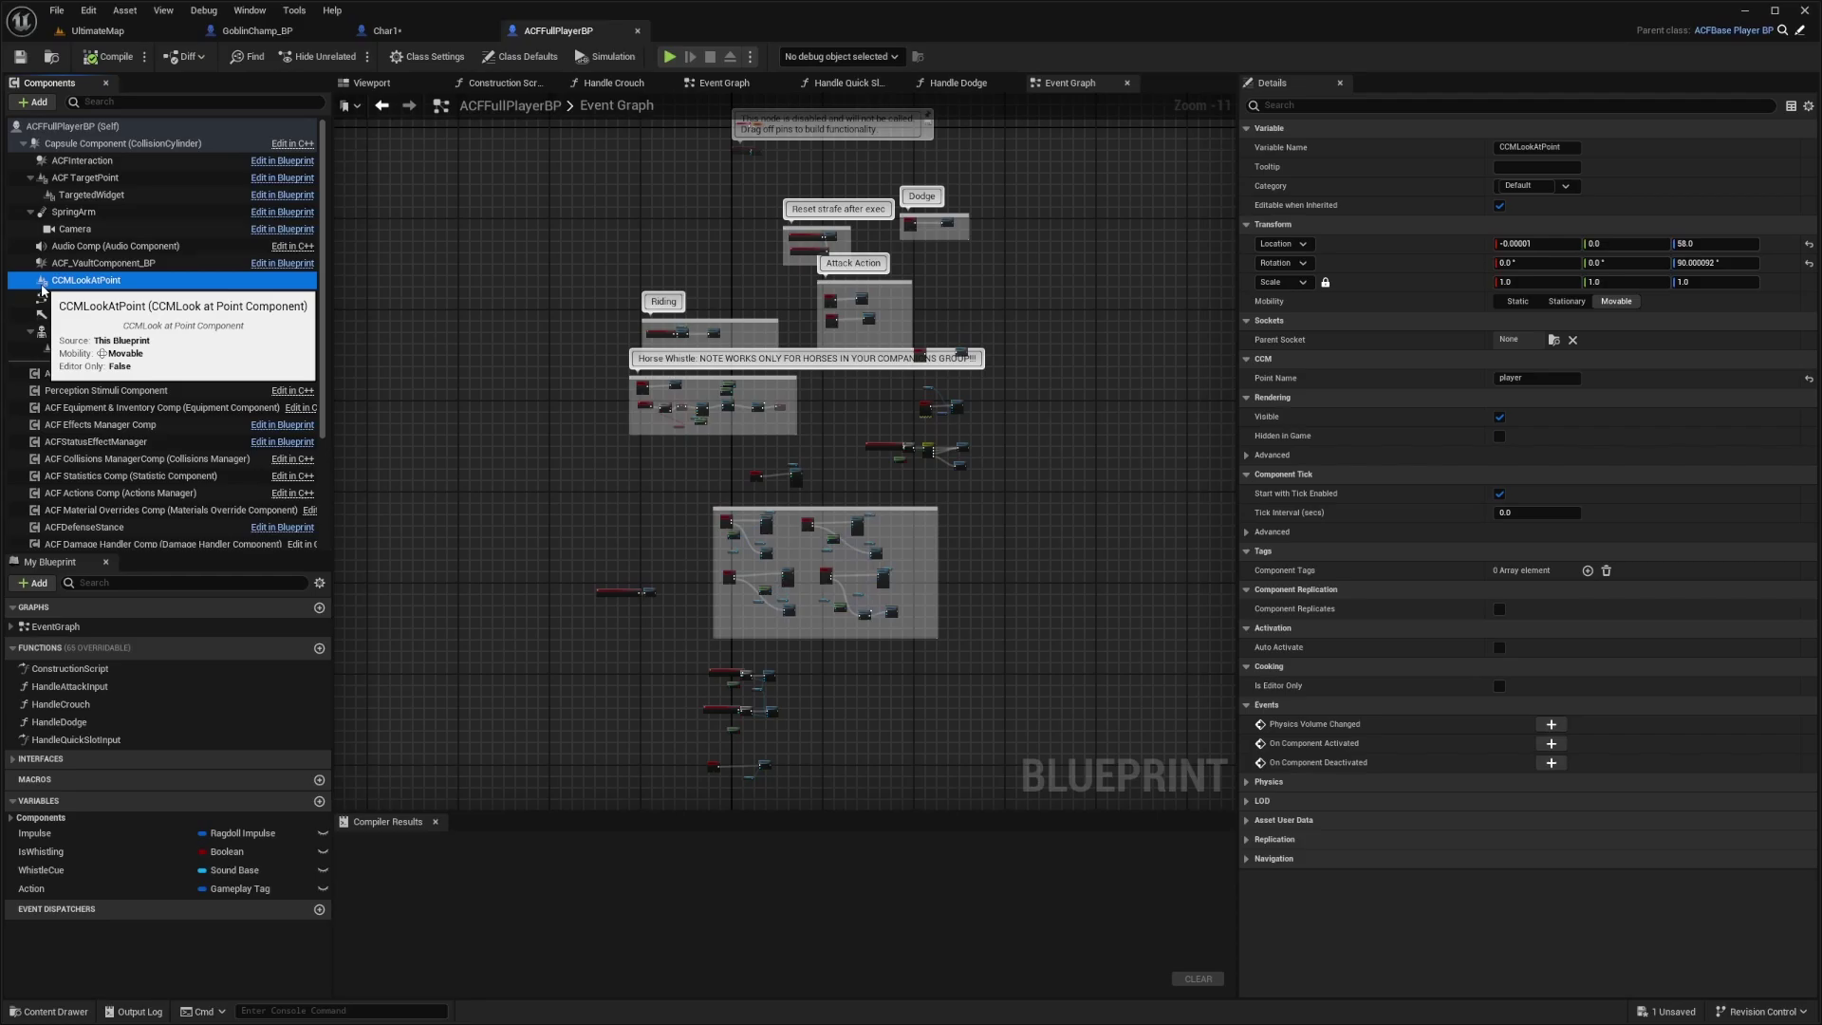
pyautogui.click(387, 30)
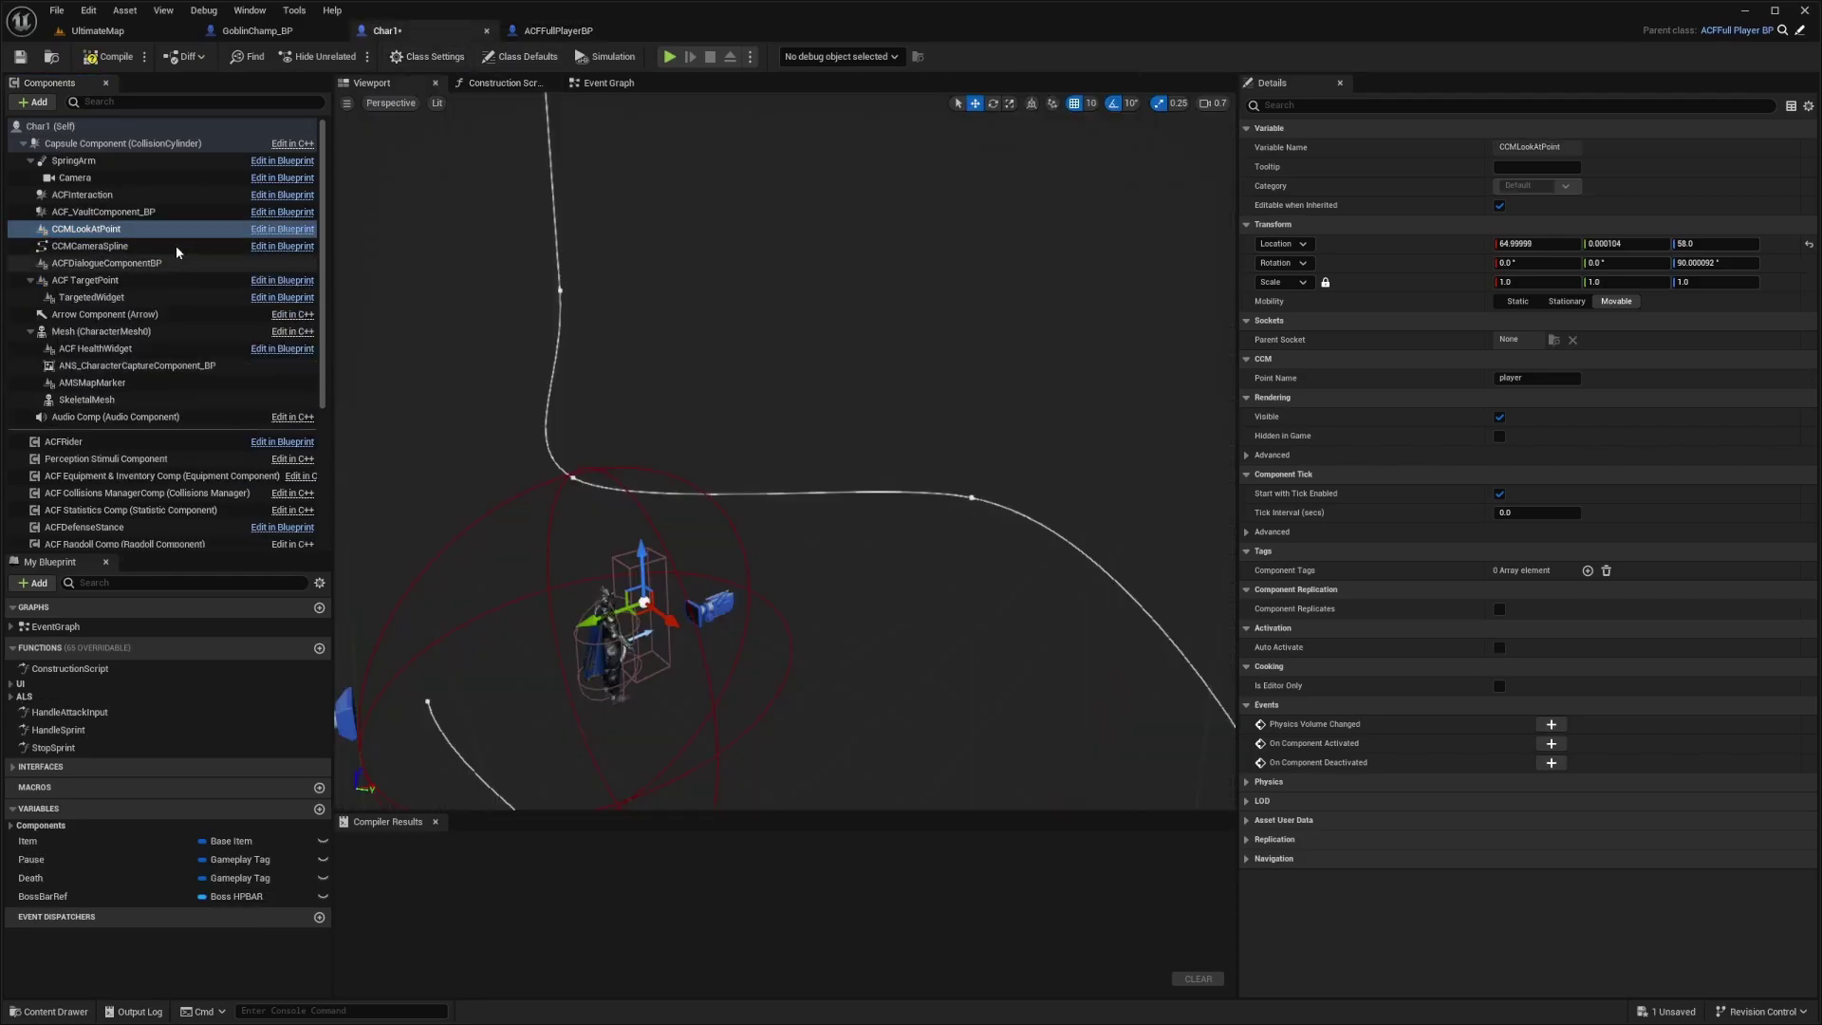
# - Examine CCMLookAtPoint's point name in Char1 and its placement in front of the character
pyautogui.click(133, 232)
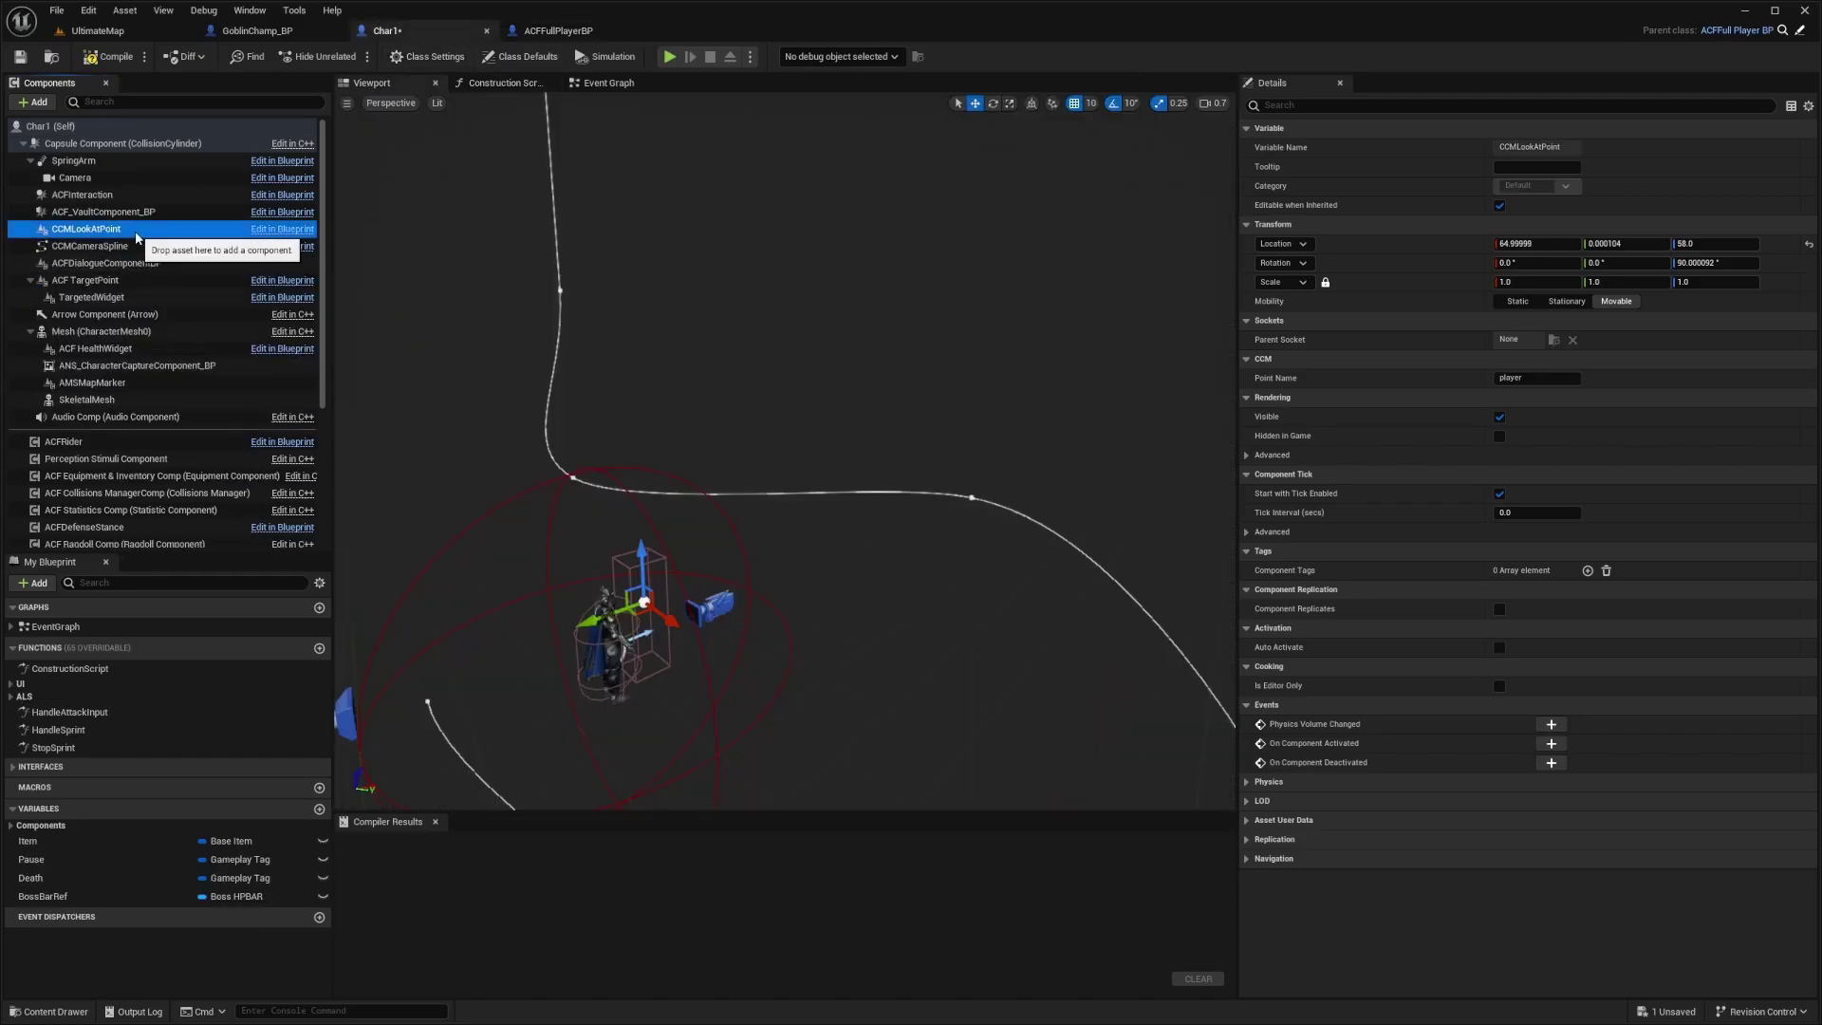
pyautogui.click(1529, 379)
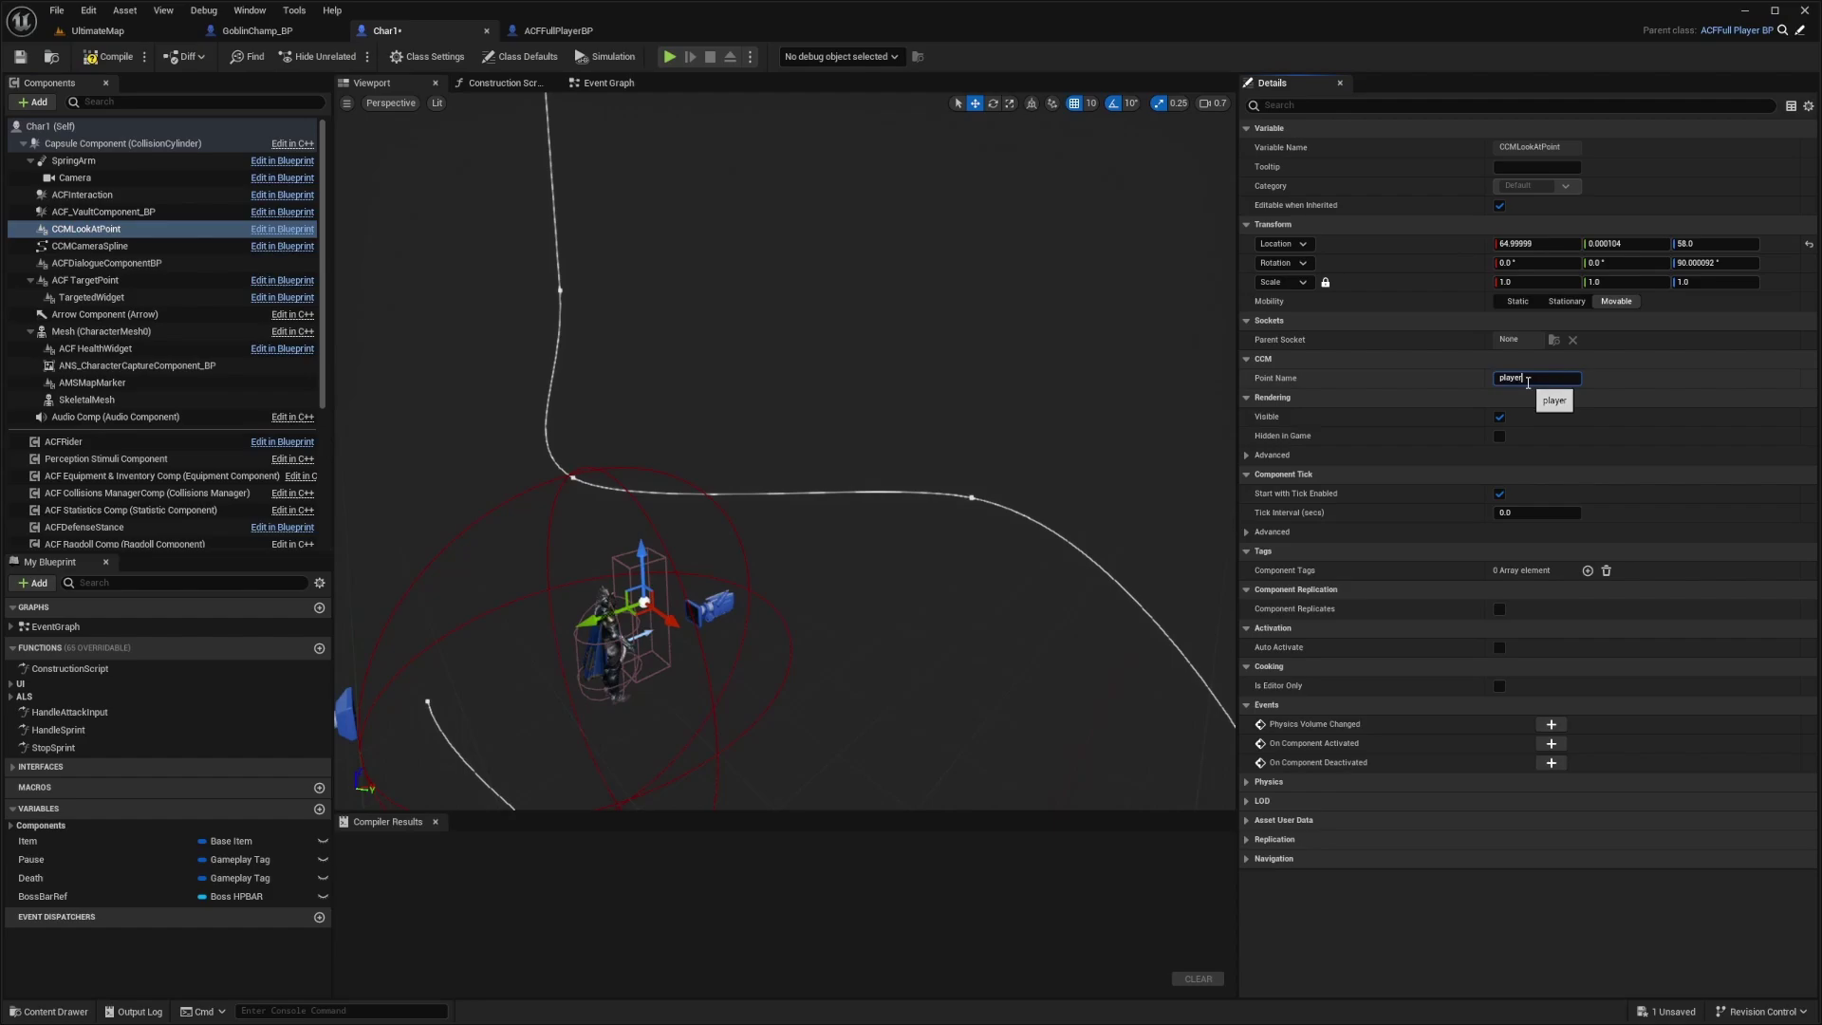
pyautogui.press('w')
pyautogui.moveTo(374, 305); pyautogui.dragTo(318, 342, button='right')
pyautogui.moveTo(778, 457); pyautogui.dragTo(739, 443, button='right')
pyautogui.press('w')
pyautogui.scroll(-3, 739, 443)
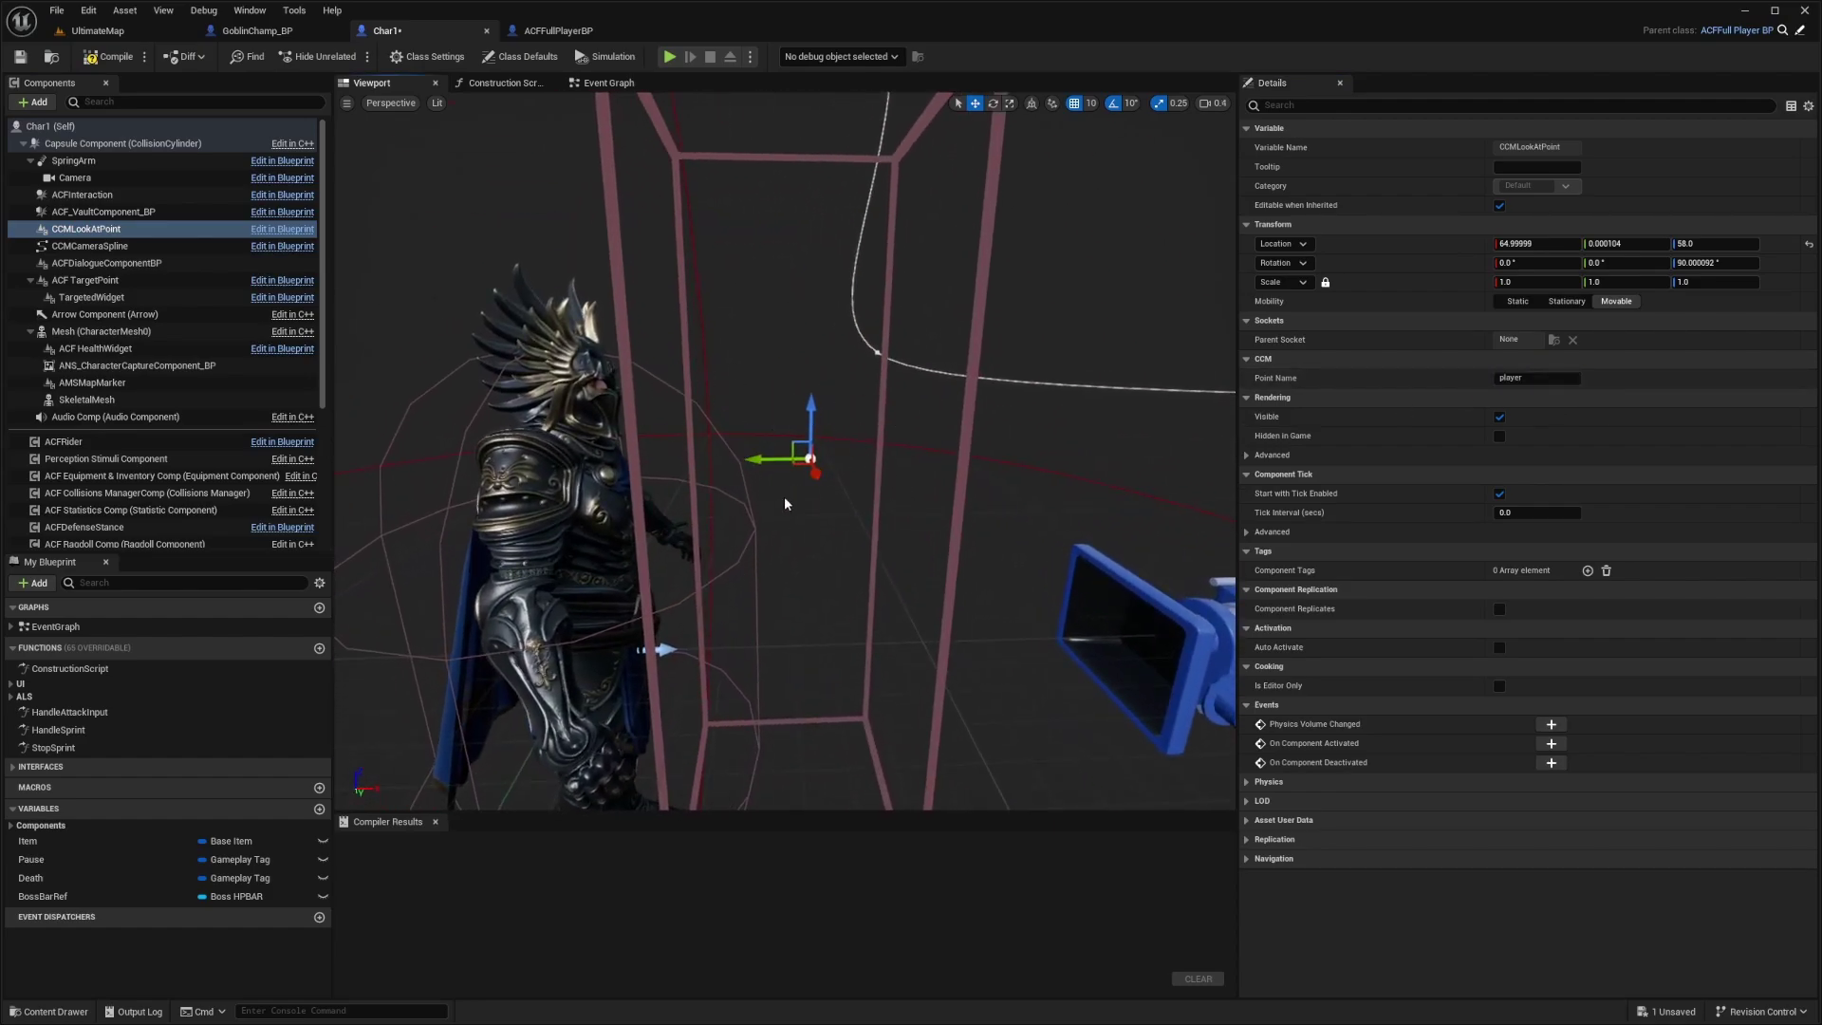
# - Extend the upper end of CCMCameraSpline with further points sideways high above the character, and compile and save Char1
pyautogui.click(127, 247)
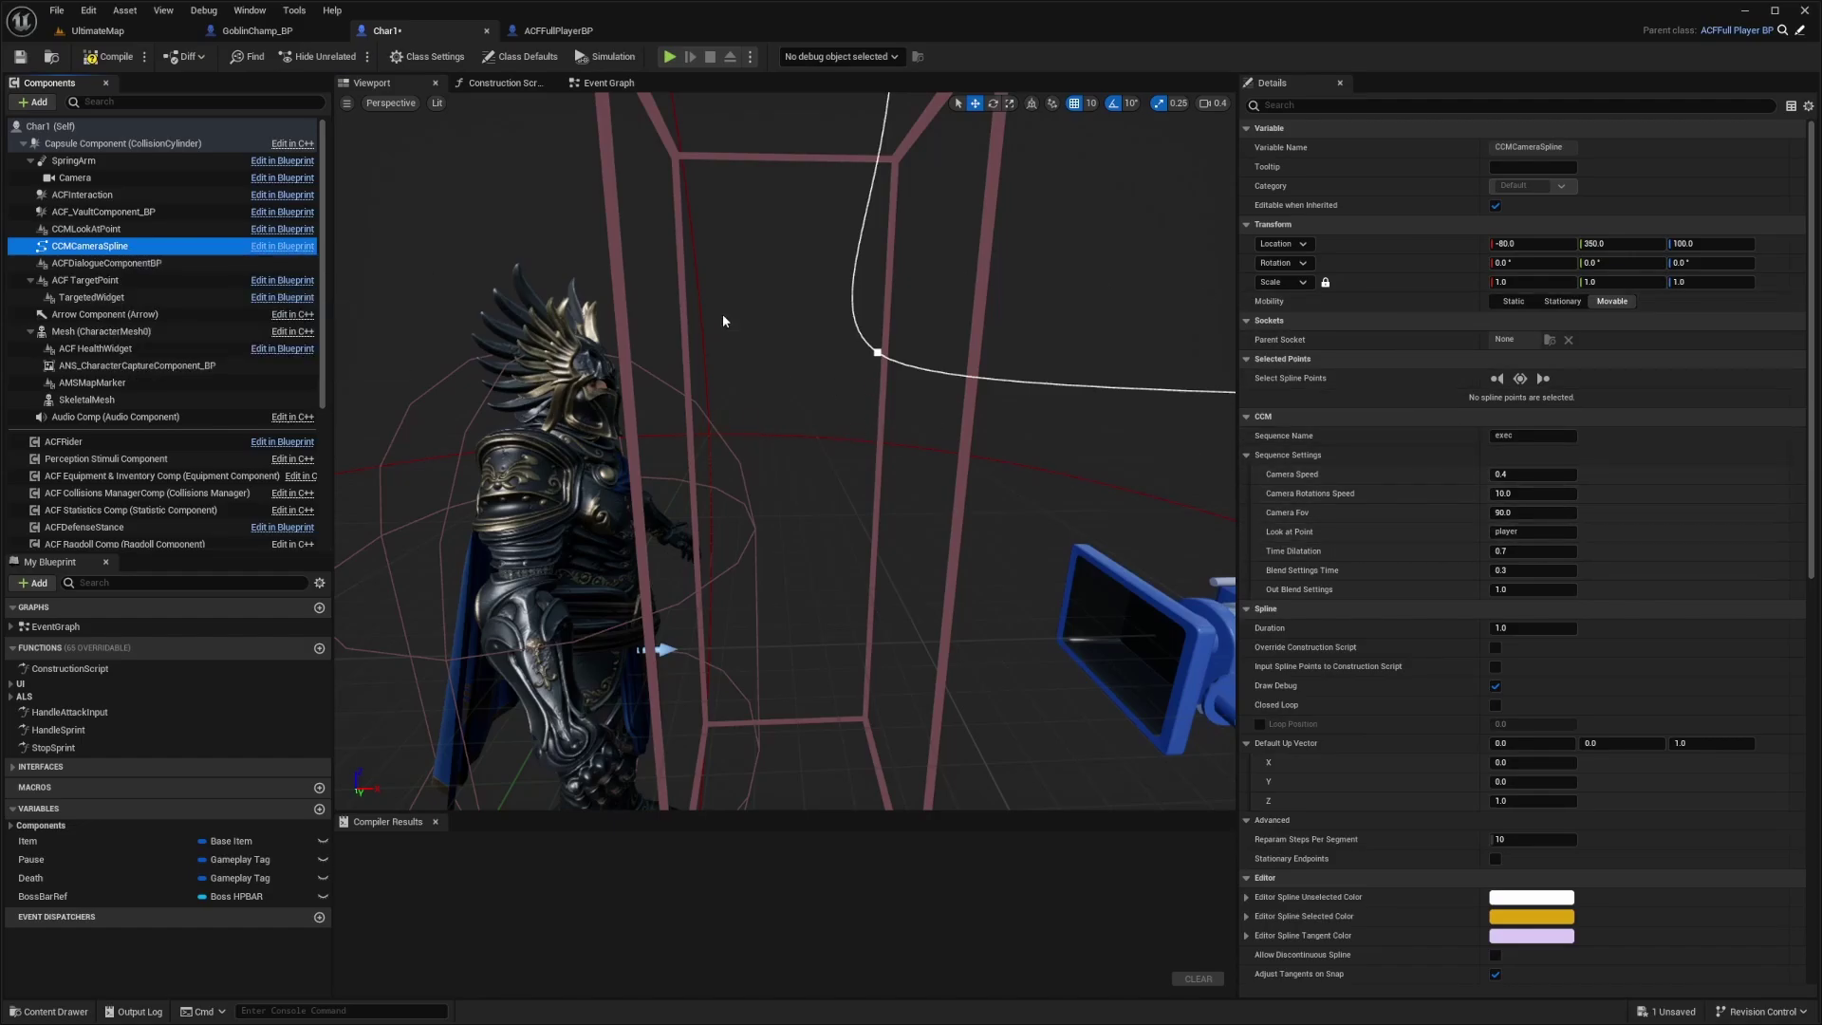
pyautogui.moveTo(722, 321); pyautogui.dragTo(934, 365, button='right')
pyautogui.moveTo(772, 301); pyautogui.dragTo(579, 190, button='right')
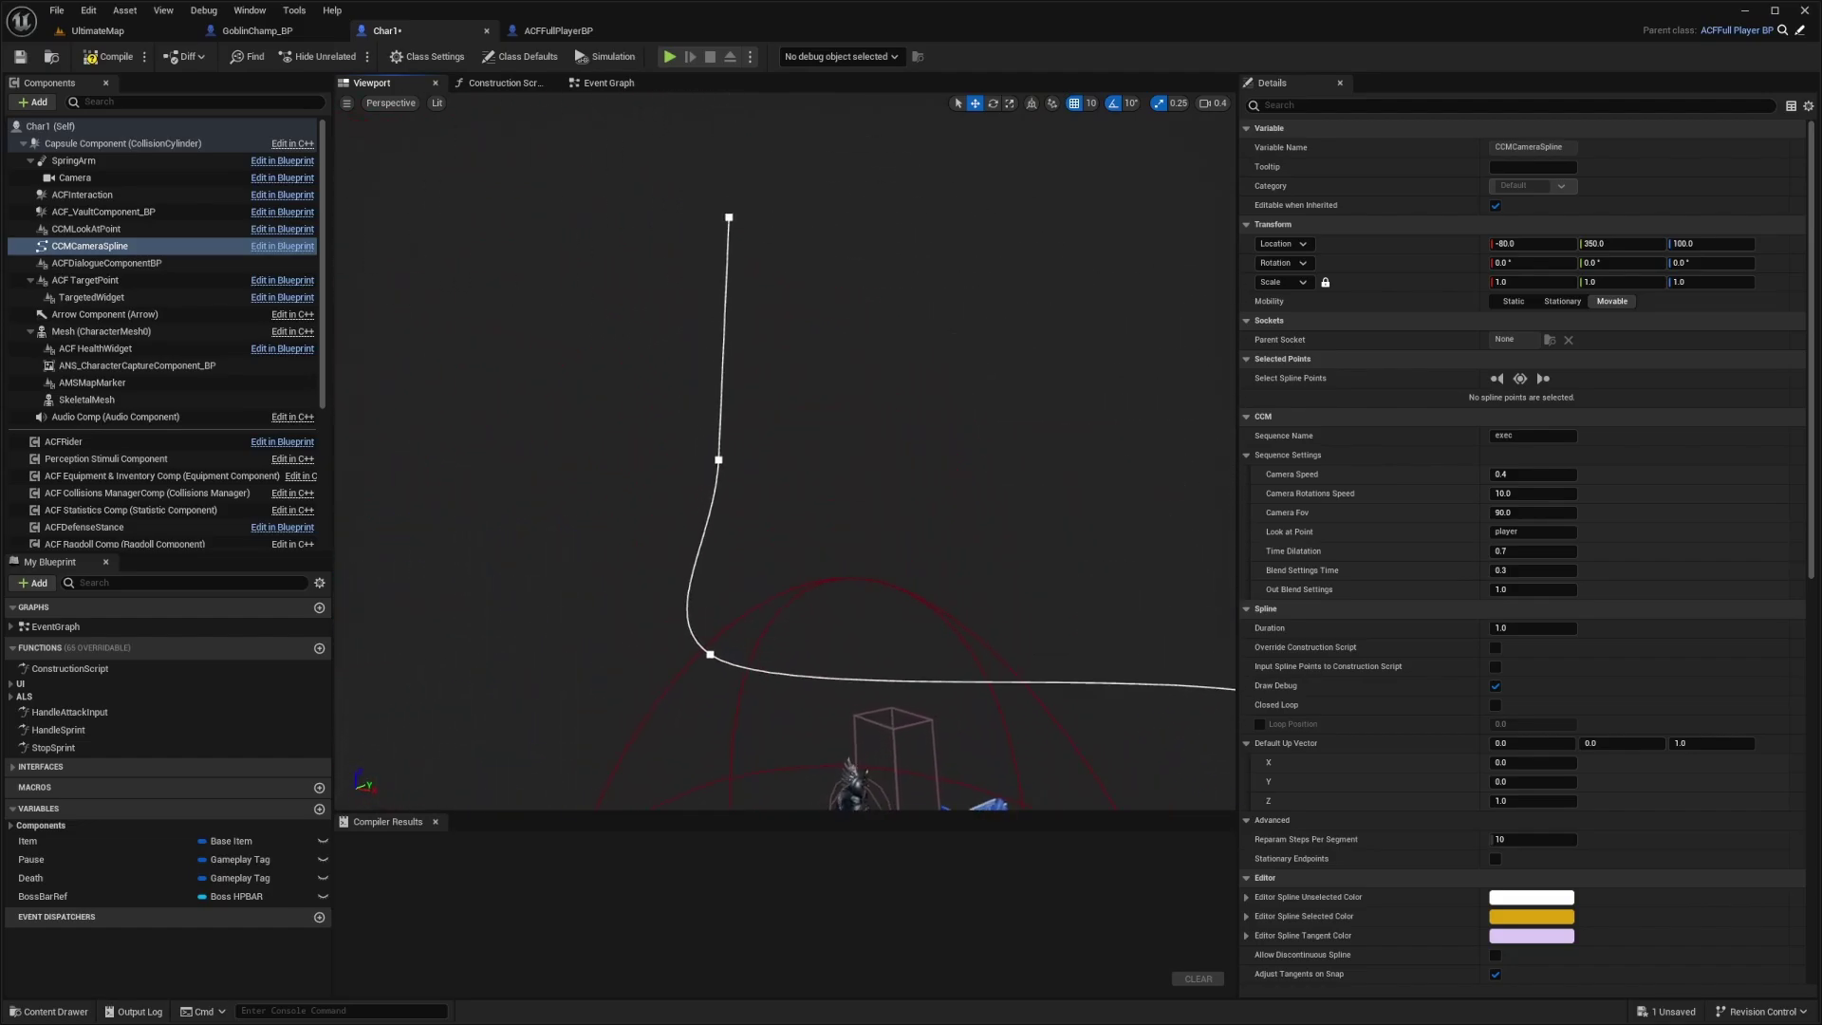
pyautogui.moveTo(963, 369); pyautogui.dragTo(923, 389, button='right')
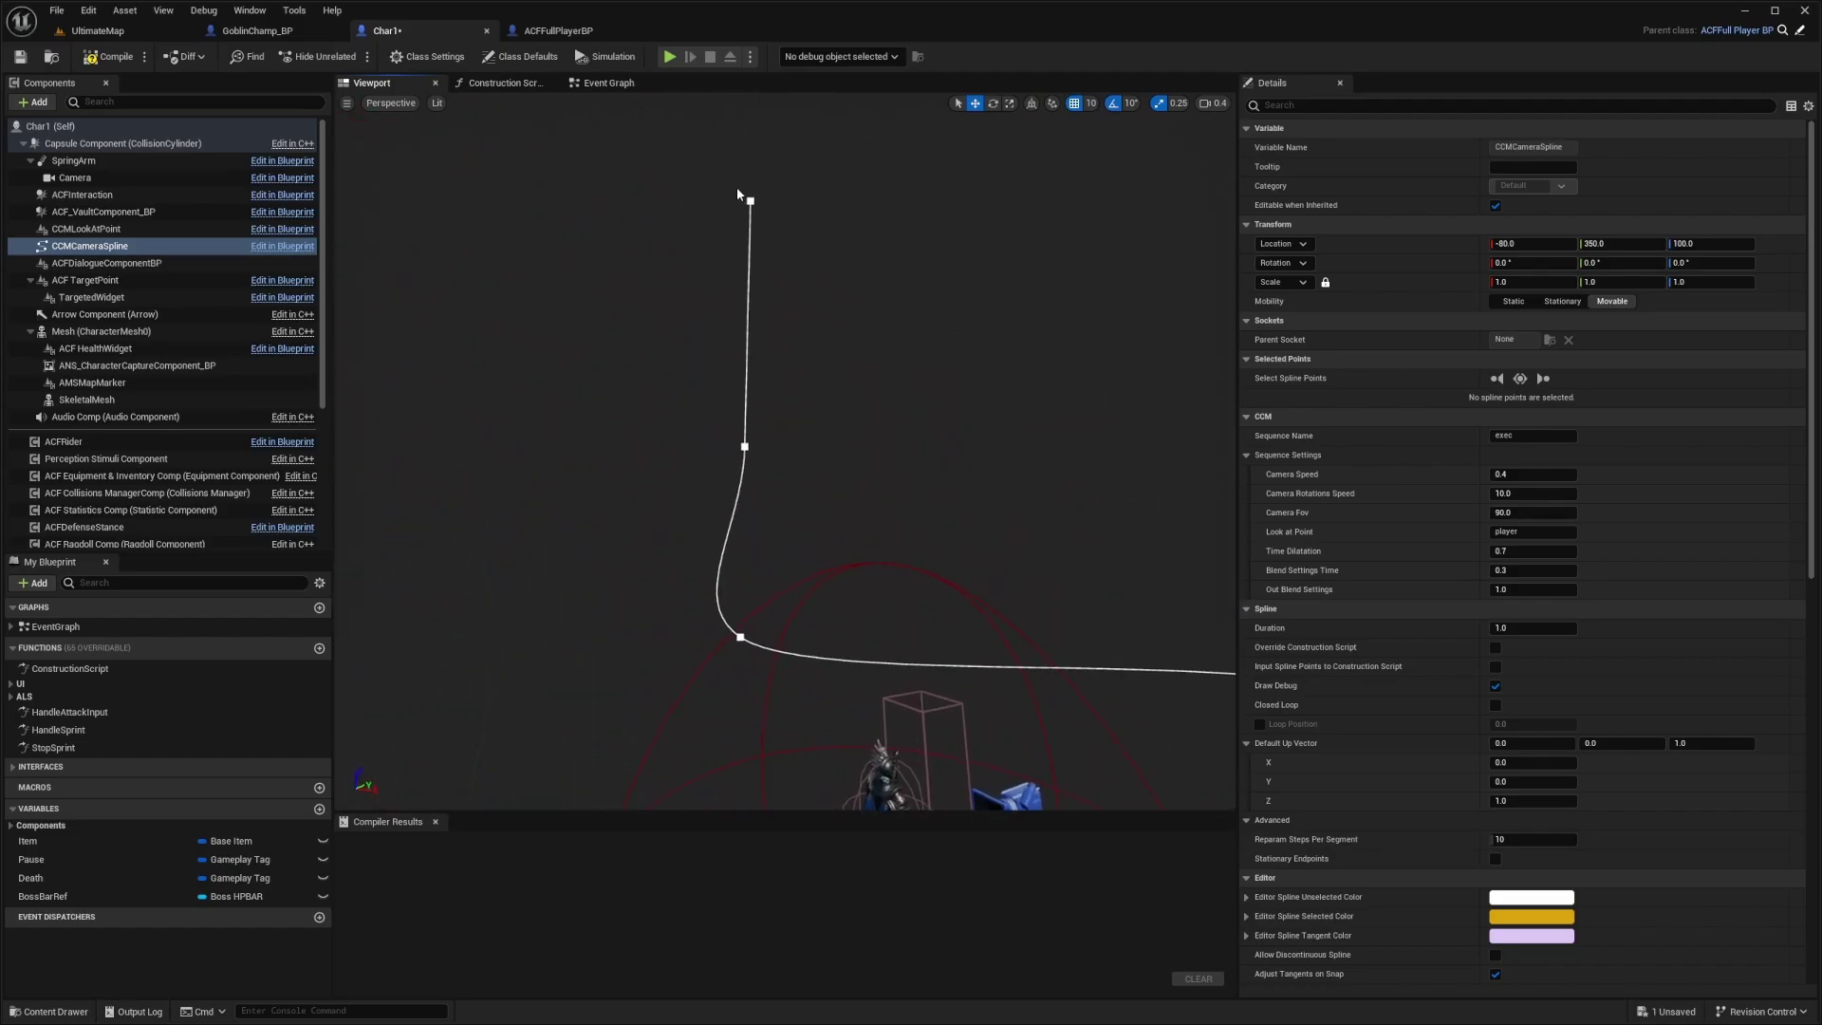
pyautogui.click(750, 201)
pyautogui.moveTo(750, 201); pyautogui.dragTo(814, 198, button='right')
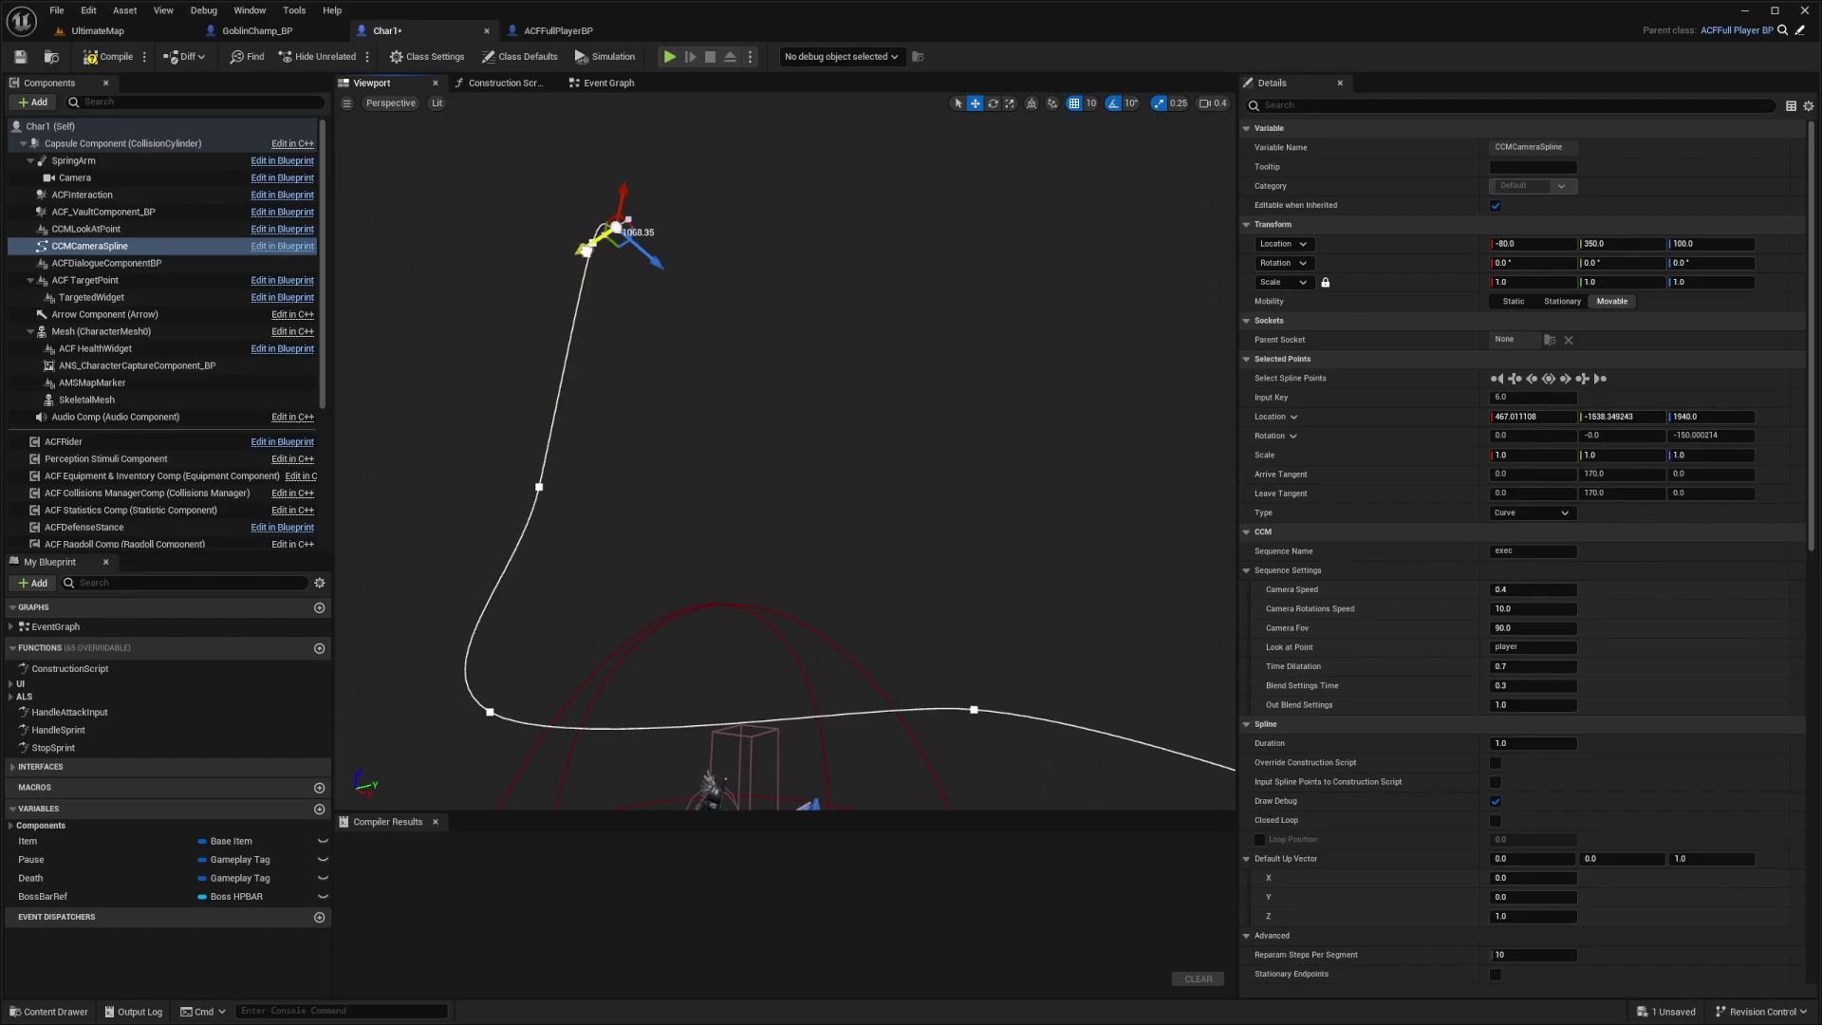
pyautogui.moveTo(586, 251); pyautogui.dragTo(906, 164)
pyautogui.moveTo(906, 164); pyautogui.dragTo(977, 142, button='right')
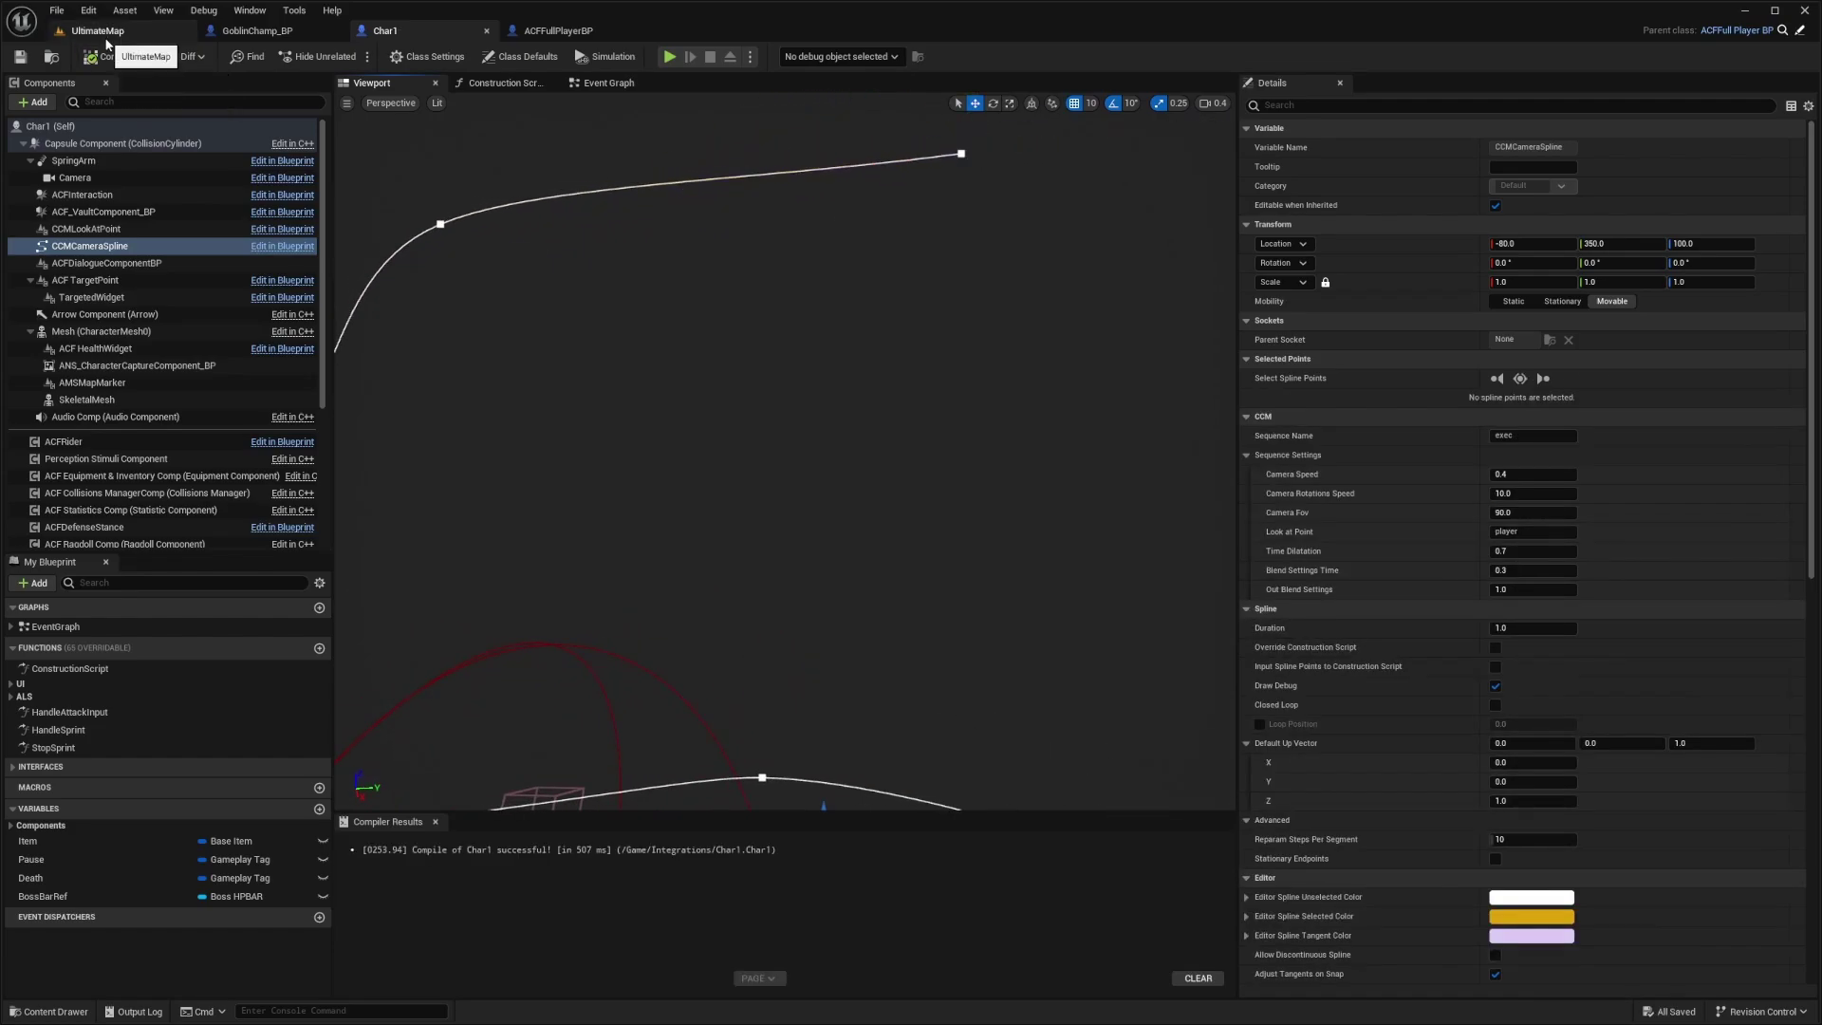
# - Add a raised spline point above the bend beside the character, and compile and save Char1
pyautogui.moveTo(770, 318); pyautogui.dragTo(859, 467, button='right')
pyautogui.click(796, 434)
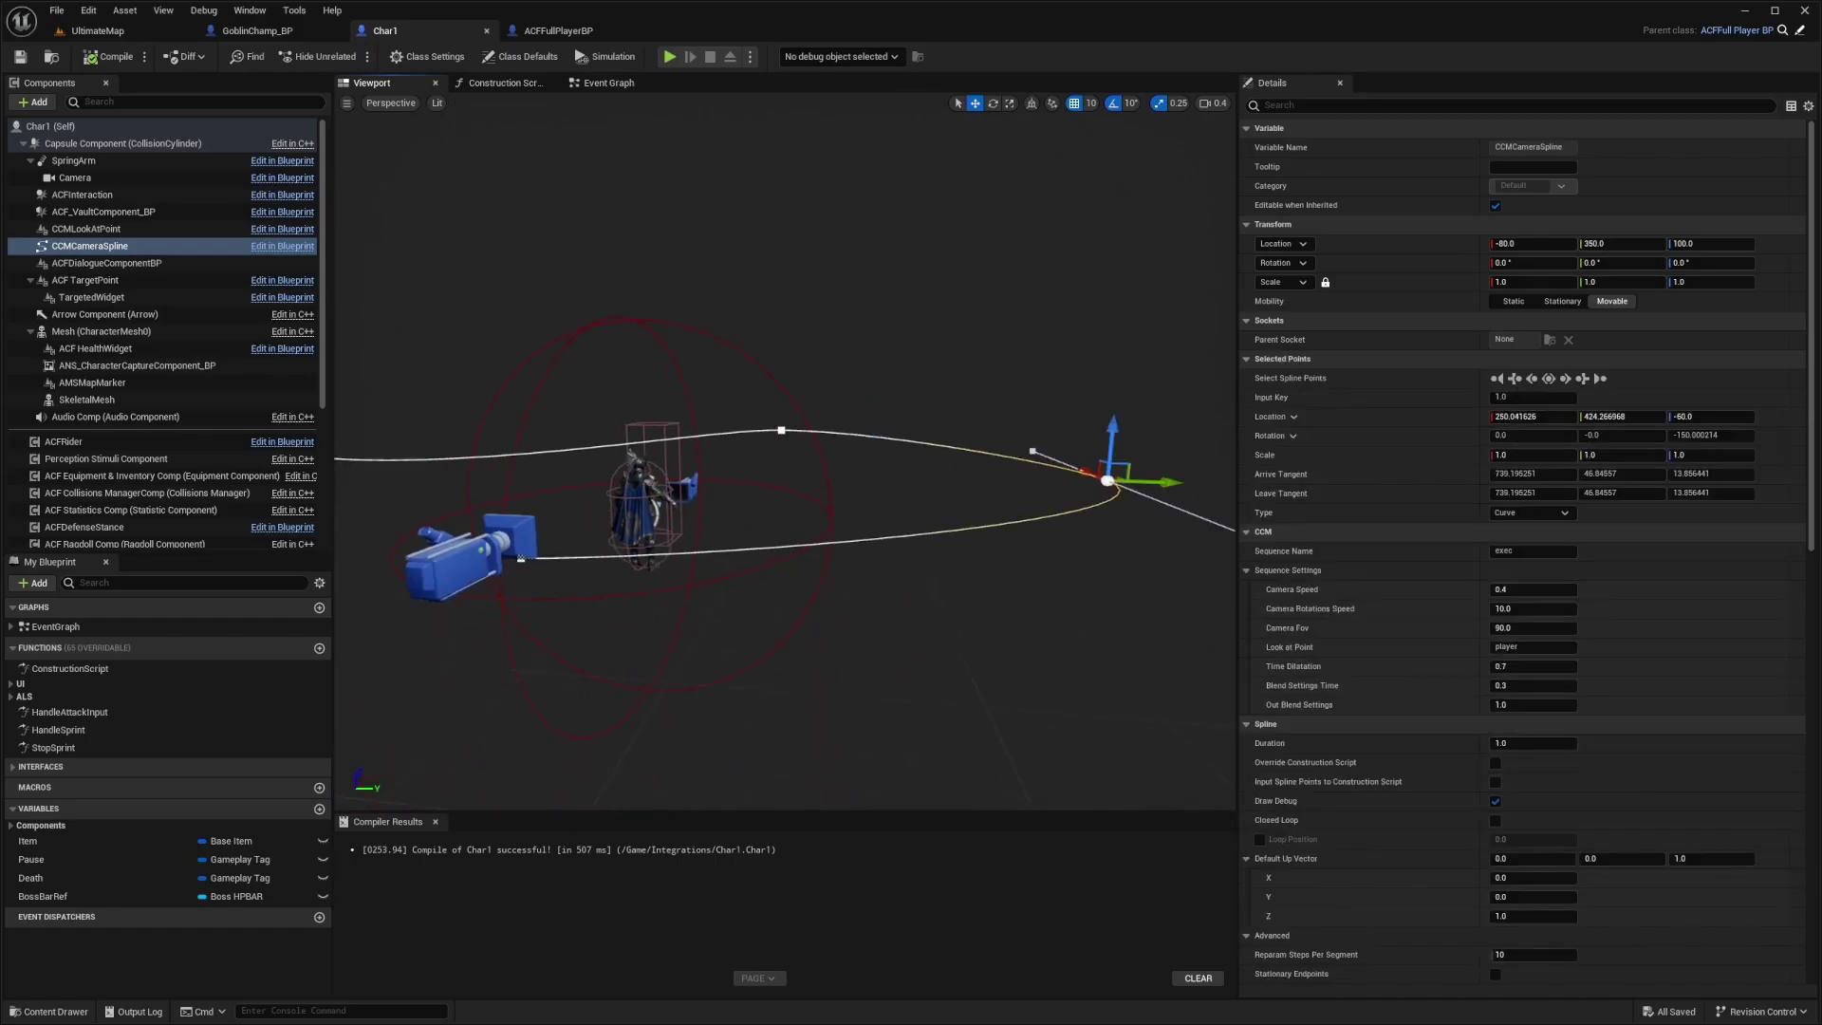
pyautogui.click(781, 431)
pyautogui.keyDown('alt'); pyautogui.moveTo(775, 381); pyautogui.dragTo(775, 139); pyautogui.keyUp('alt')
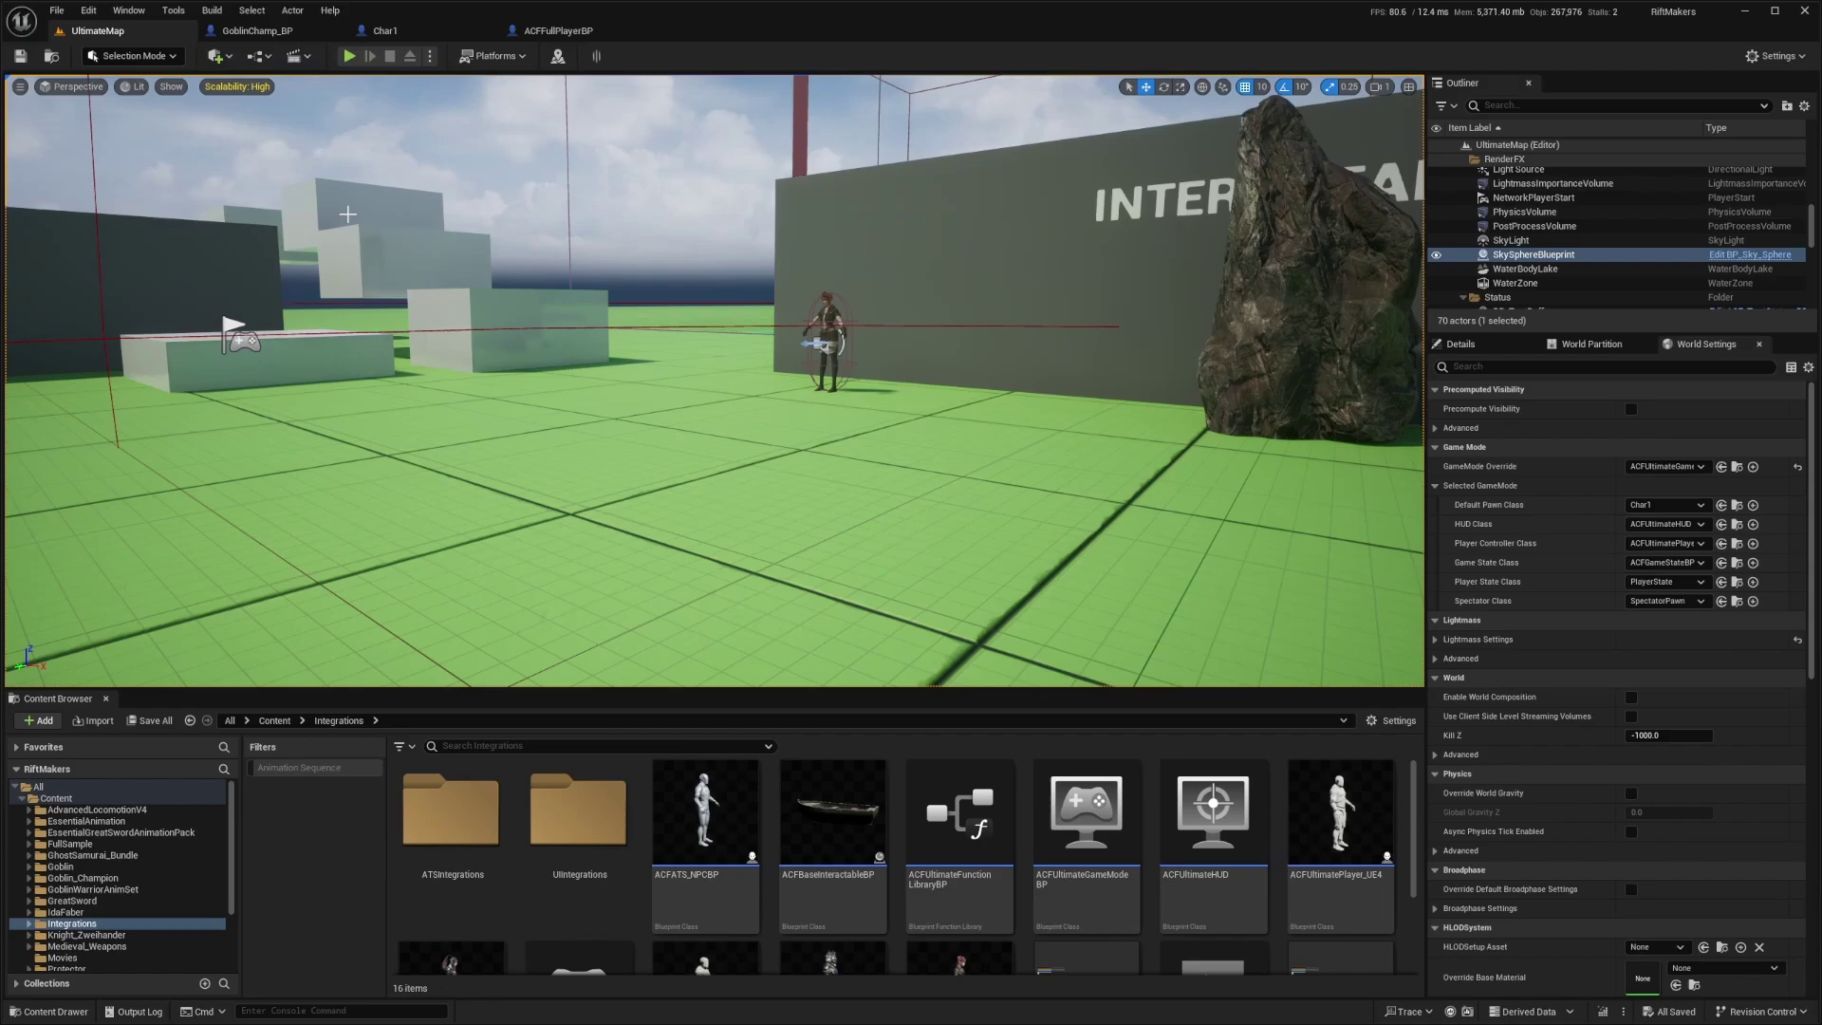
# - Play UltimateMap in full screen to test the reshaped execution camera path, and end the session
pyautogui.press('F11')
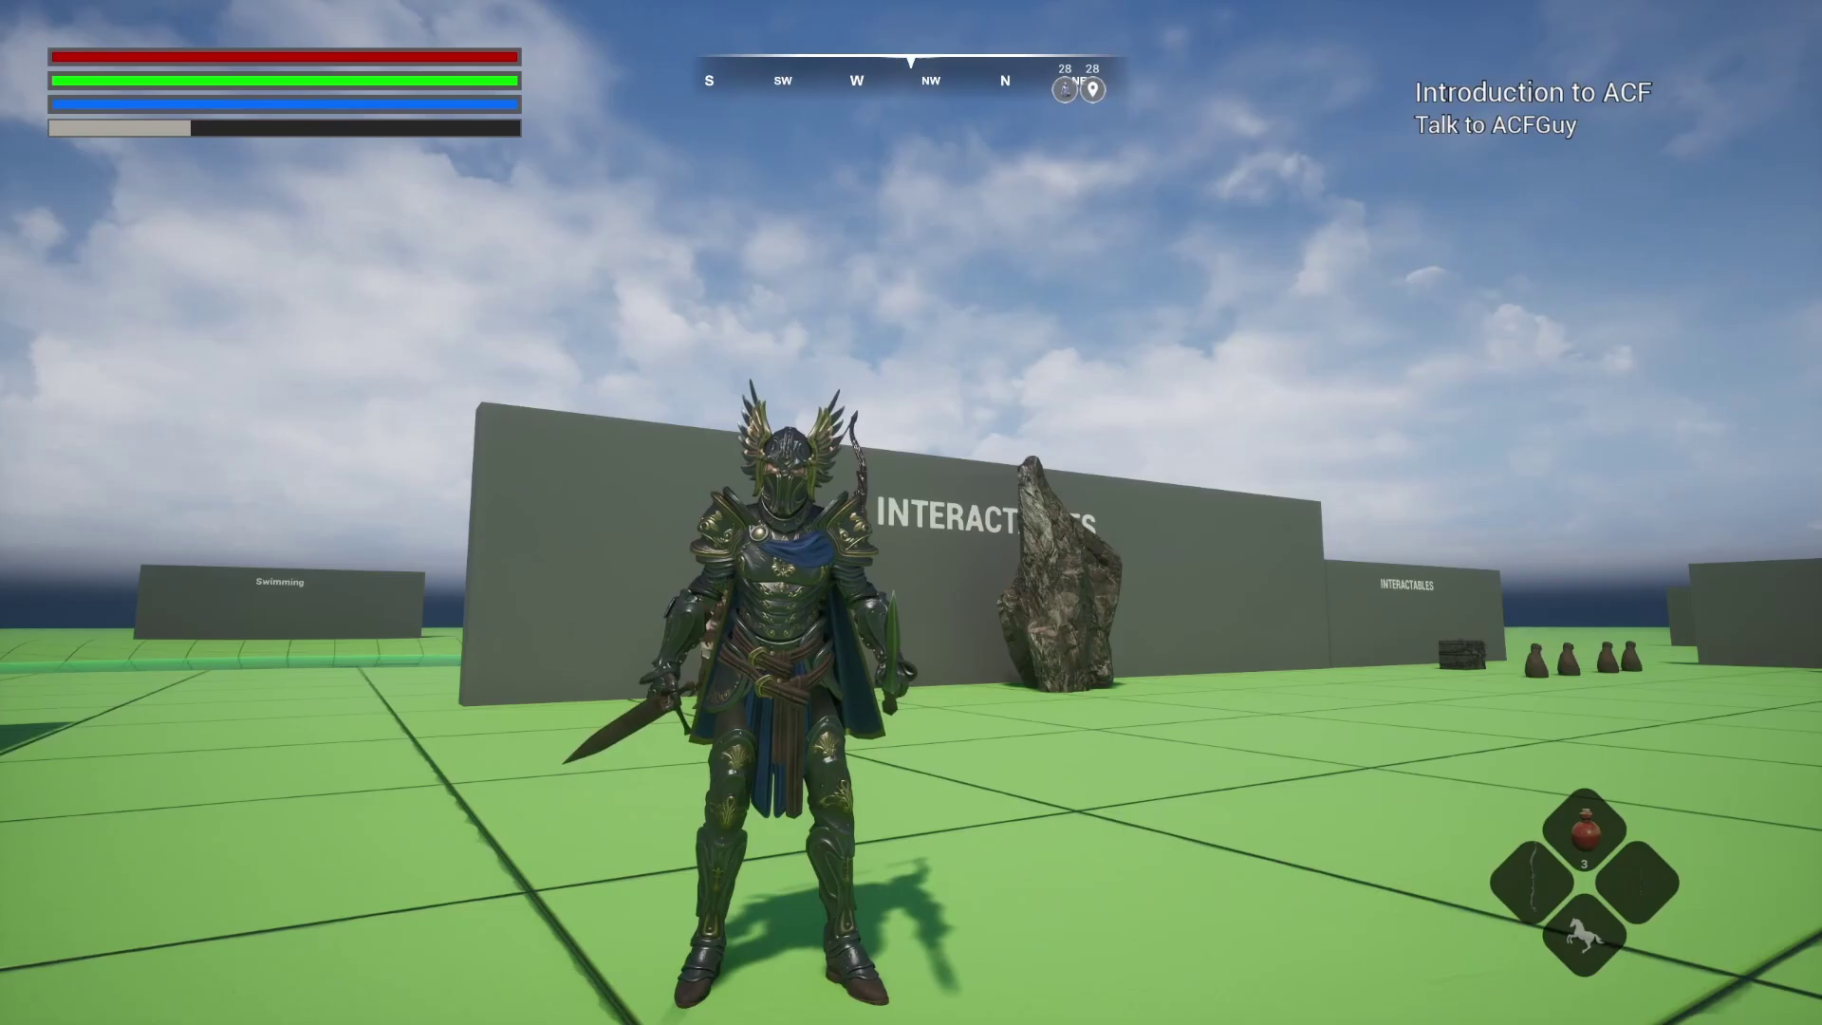
pyautogui.press('Escape')
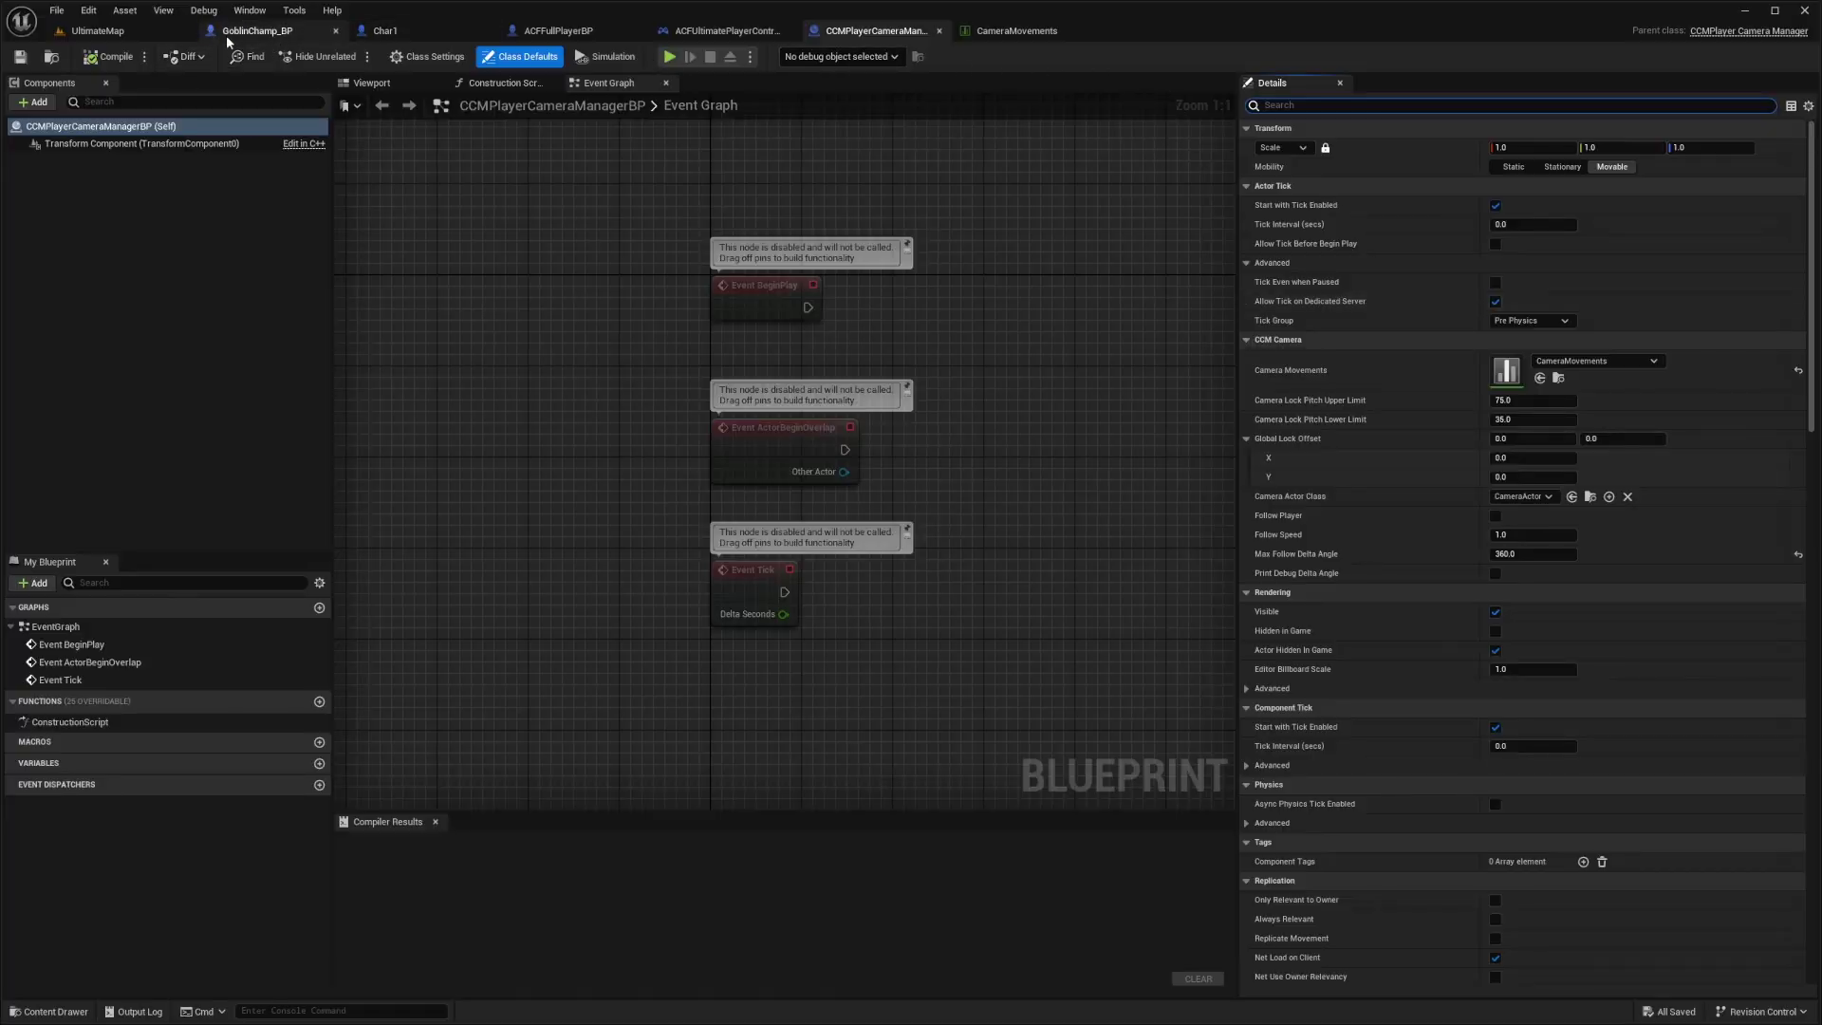
# - In Char1, select the ACFExecutor component and expand Executions by Direction and Moveset Action down to its Facing Each Other Only entry
pyautogui.click(444, 32)
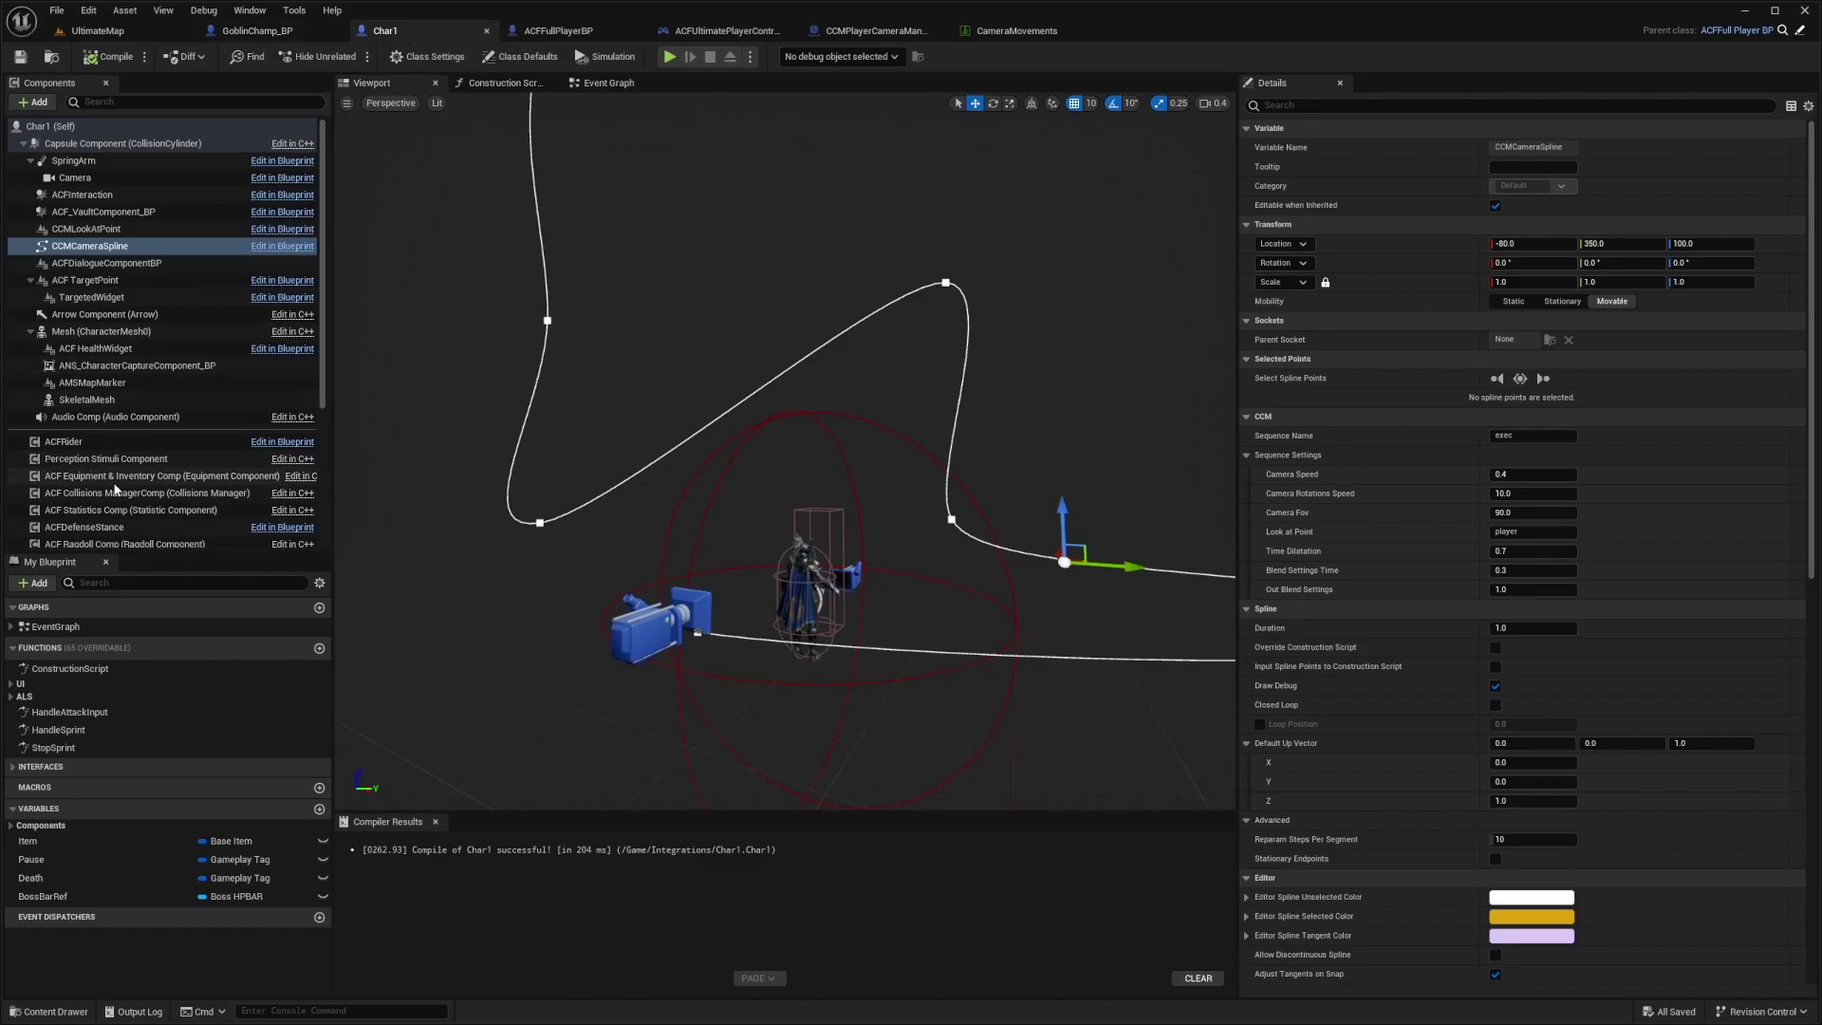
pyautogui.scroll(-3, 189, 411)
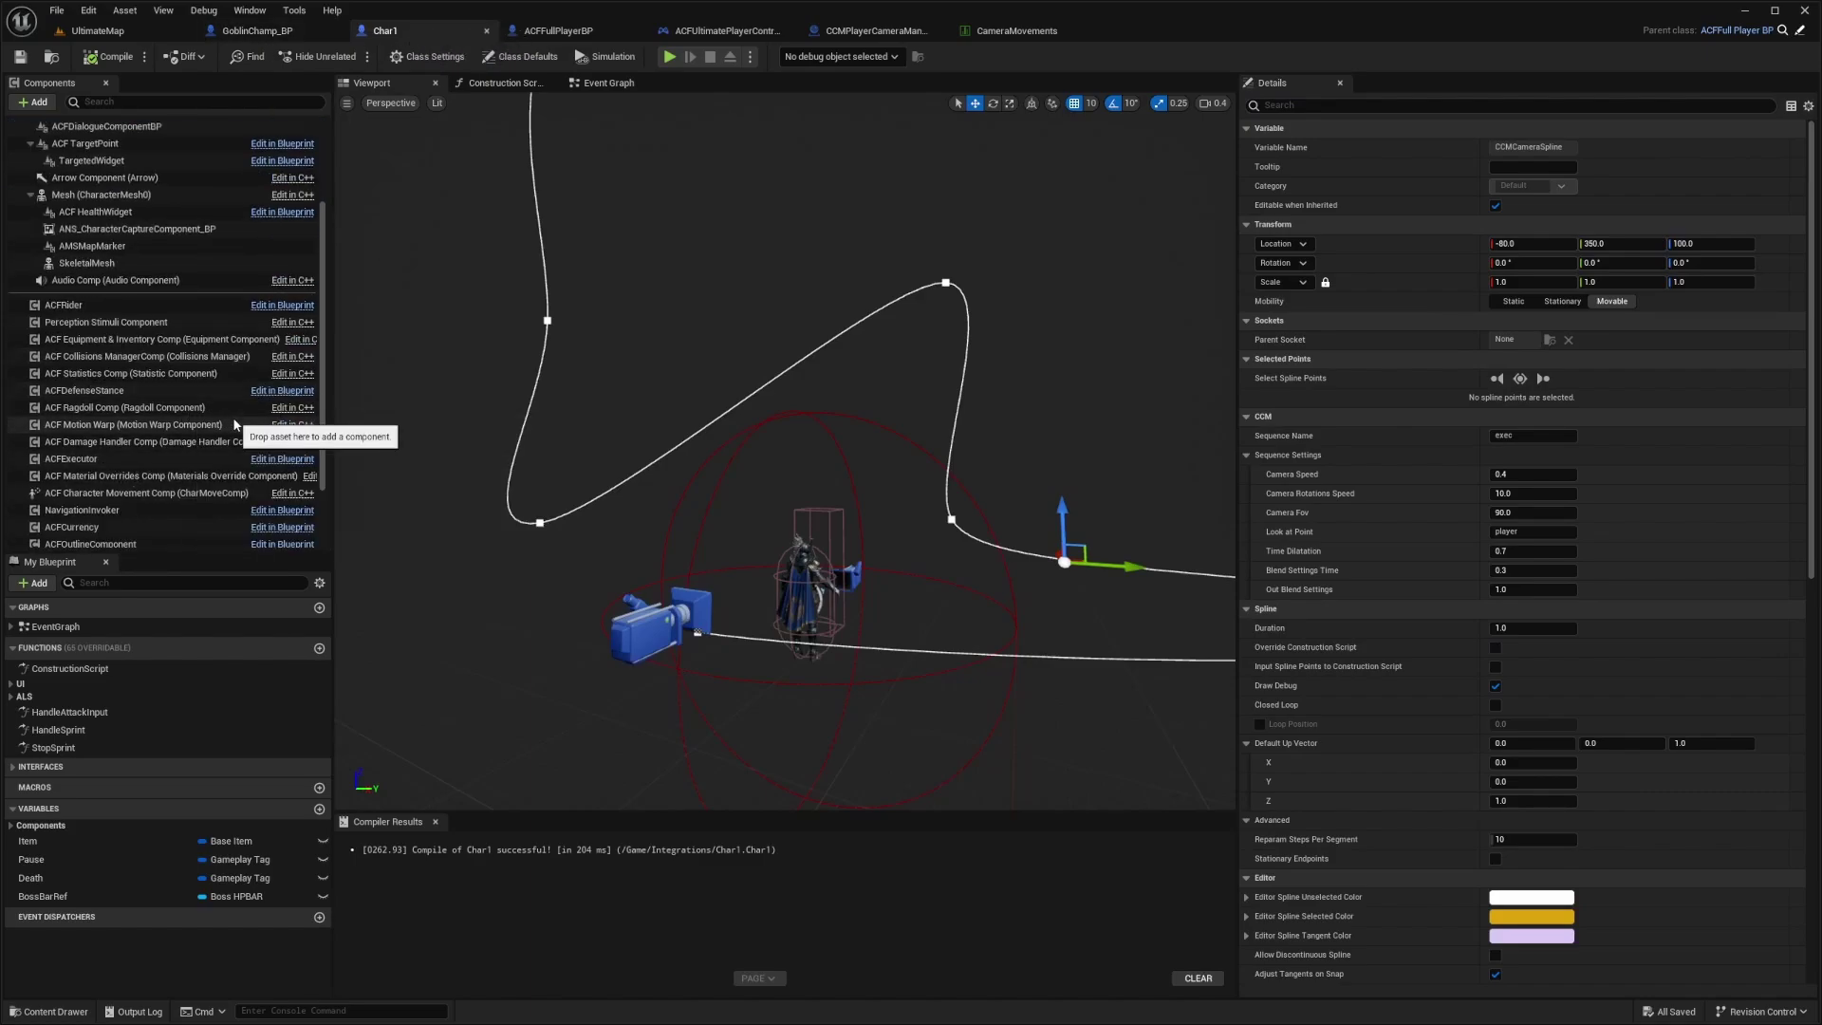
pyautogui.scroll(-2, 66, 455)
pyautogui.click(66, 368)
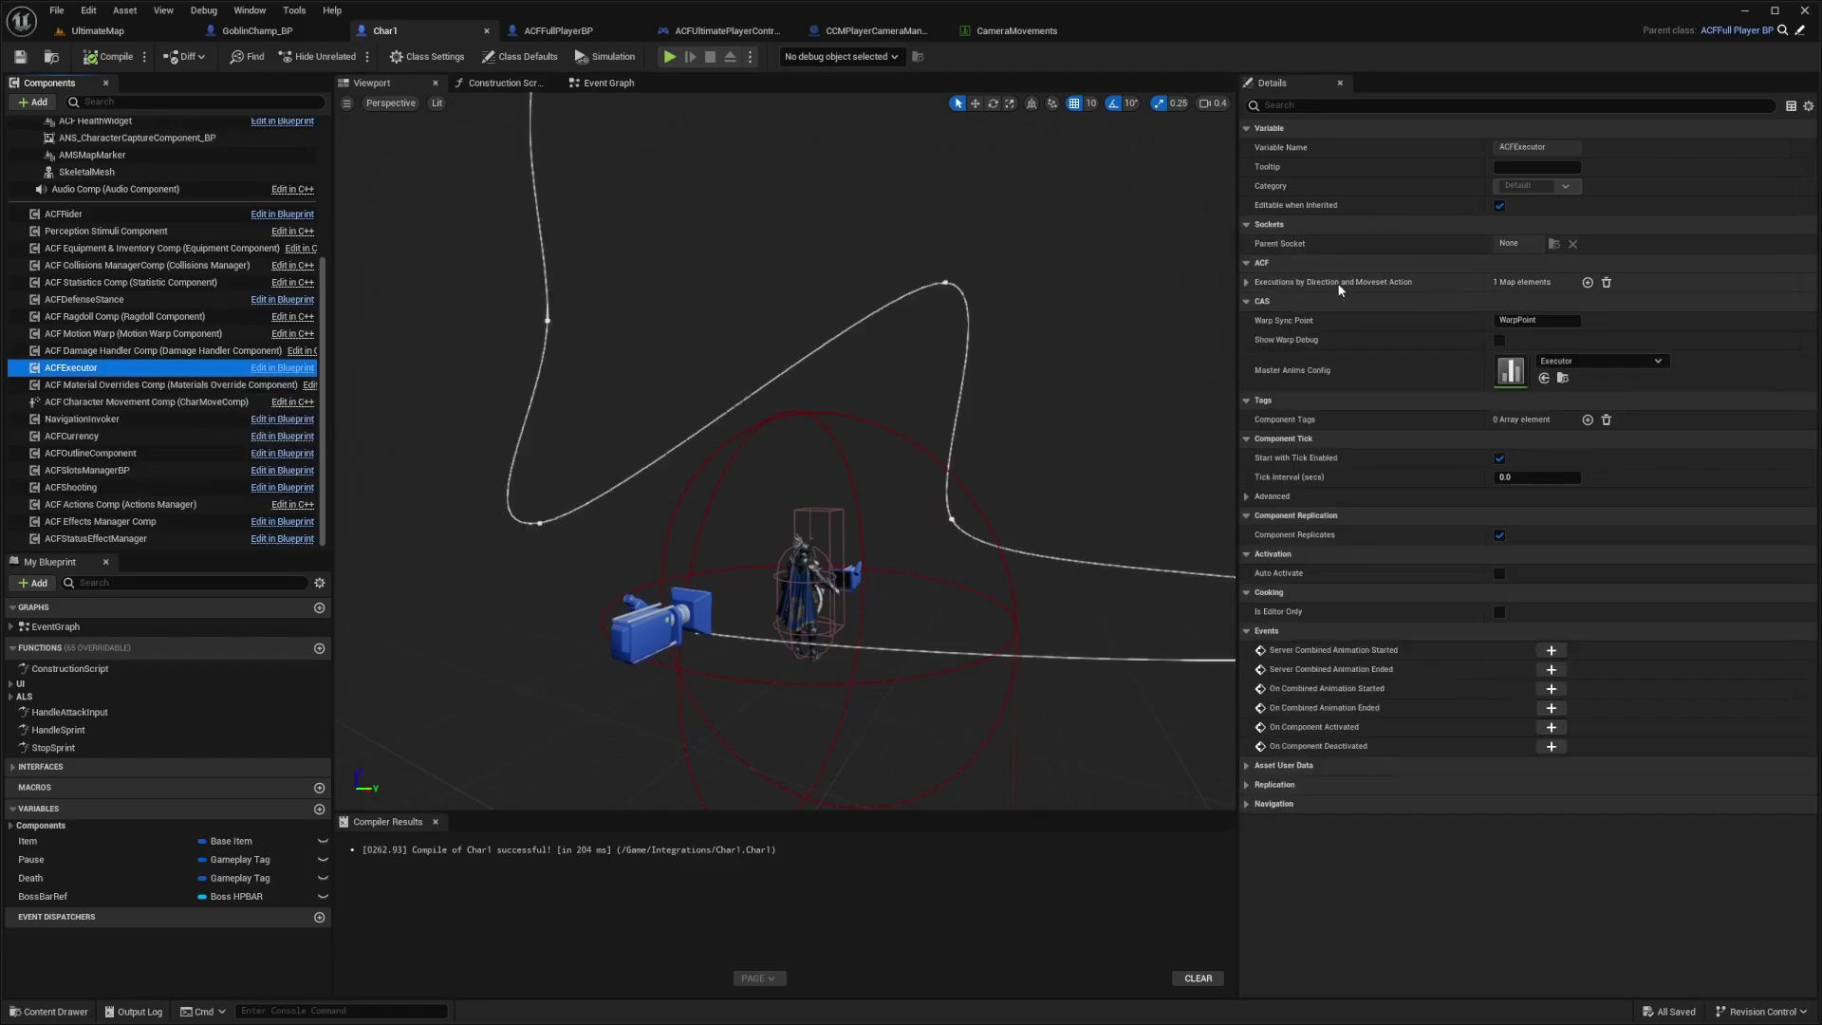
pyautogui.click(1247, 282)
pyautogui.click(1258, 302)
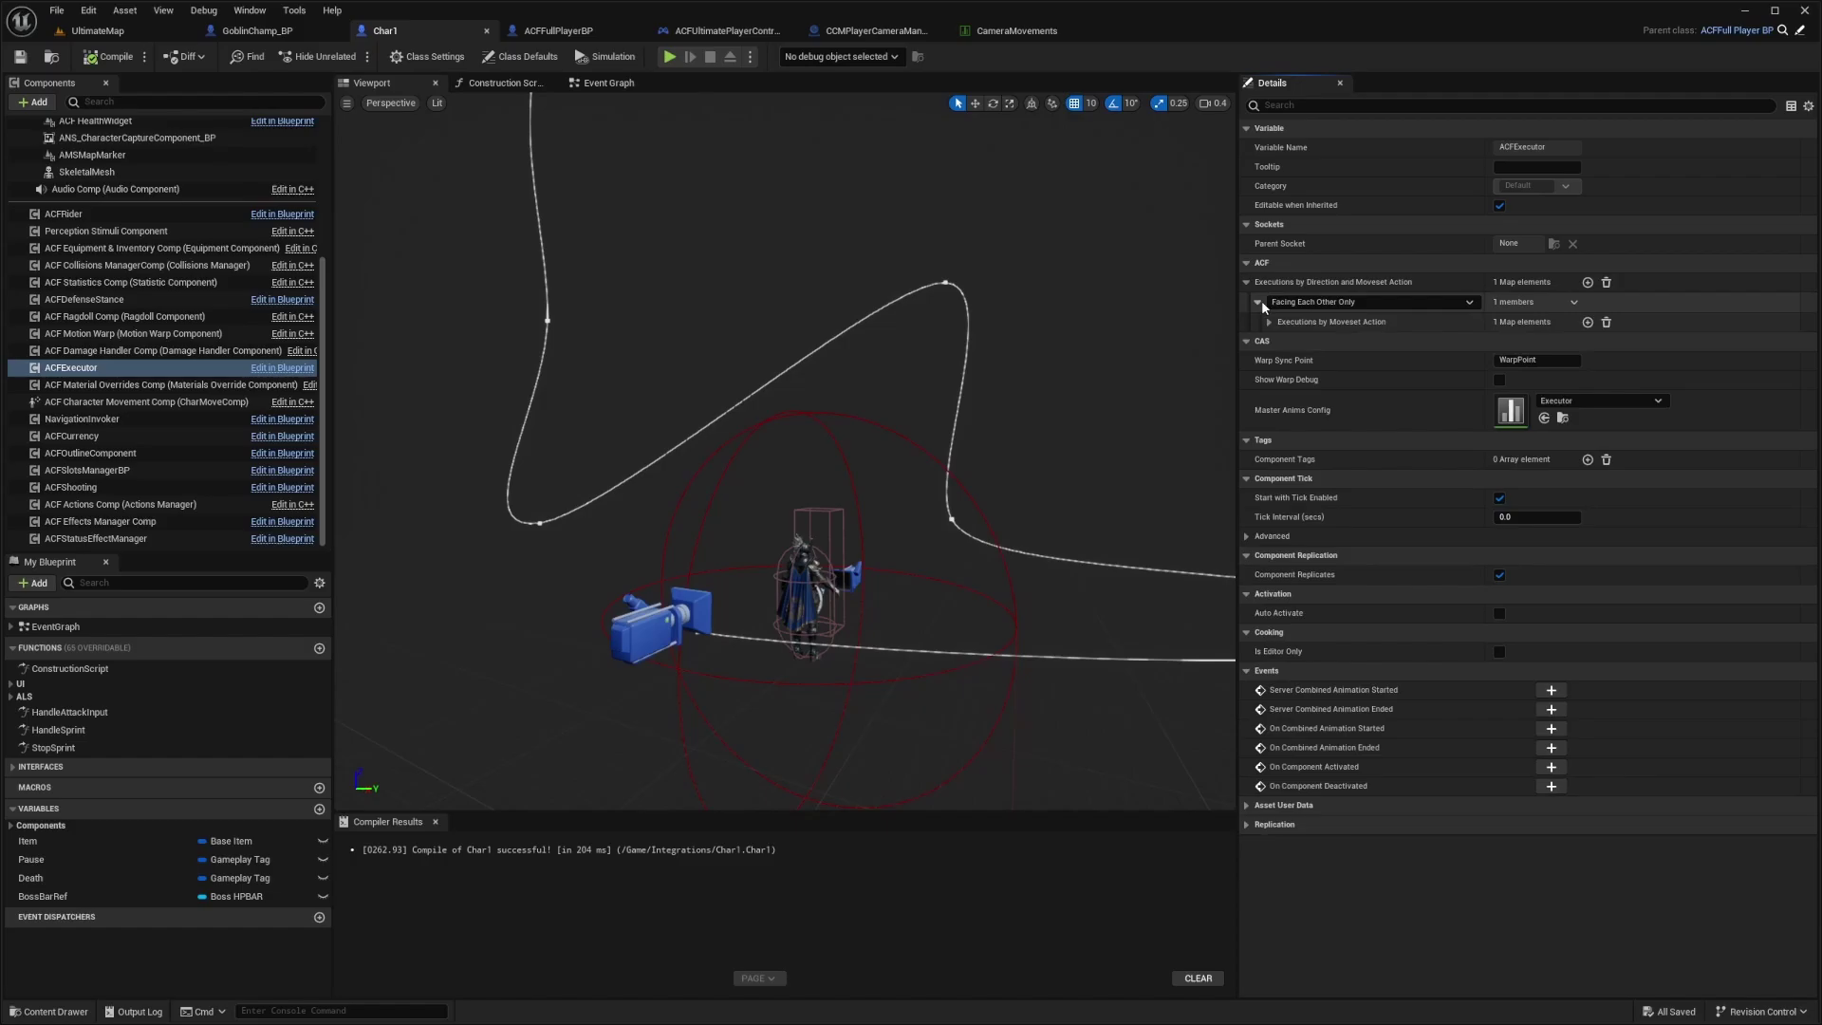
# - Expand the Facing Each Other Only executions down to the SingleHandSword entry's execution tag and examine its Camera Event and fatality settings
pyautogui.click(1270, 322)
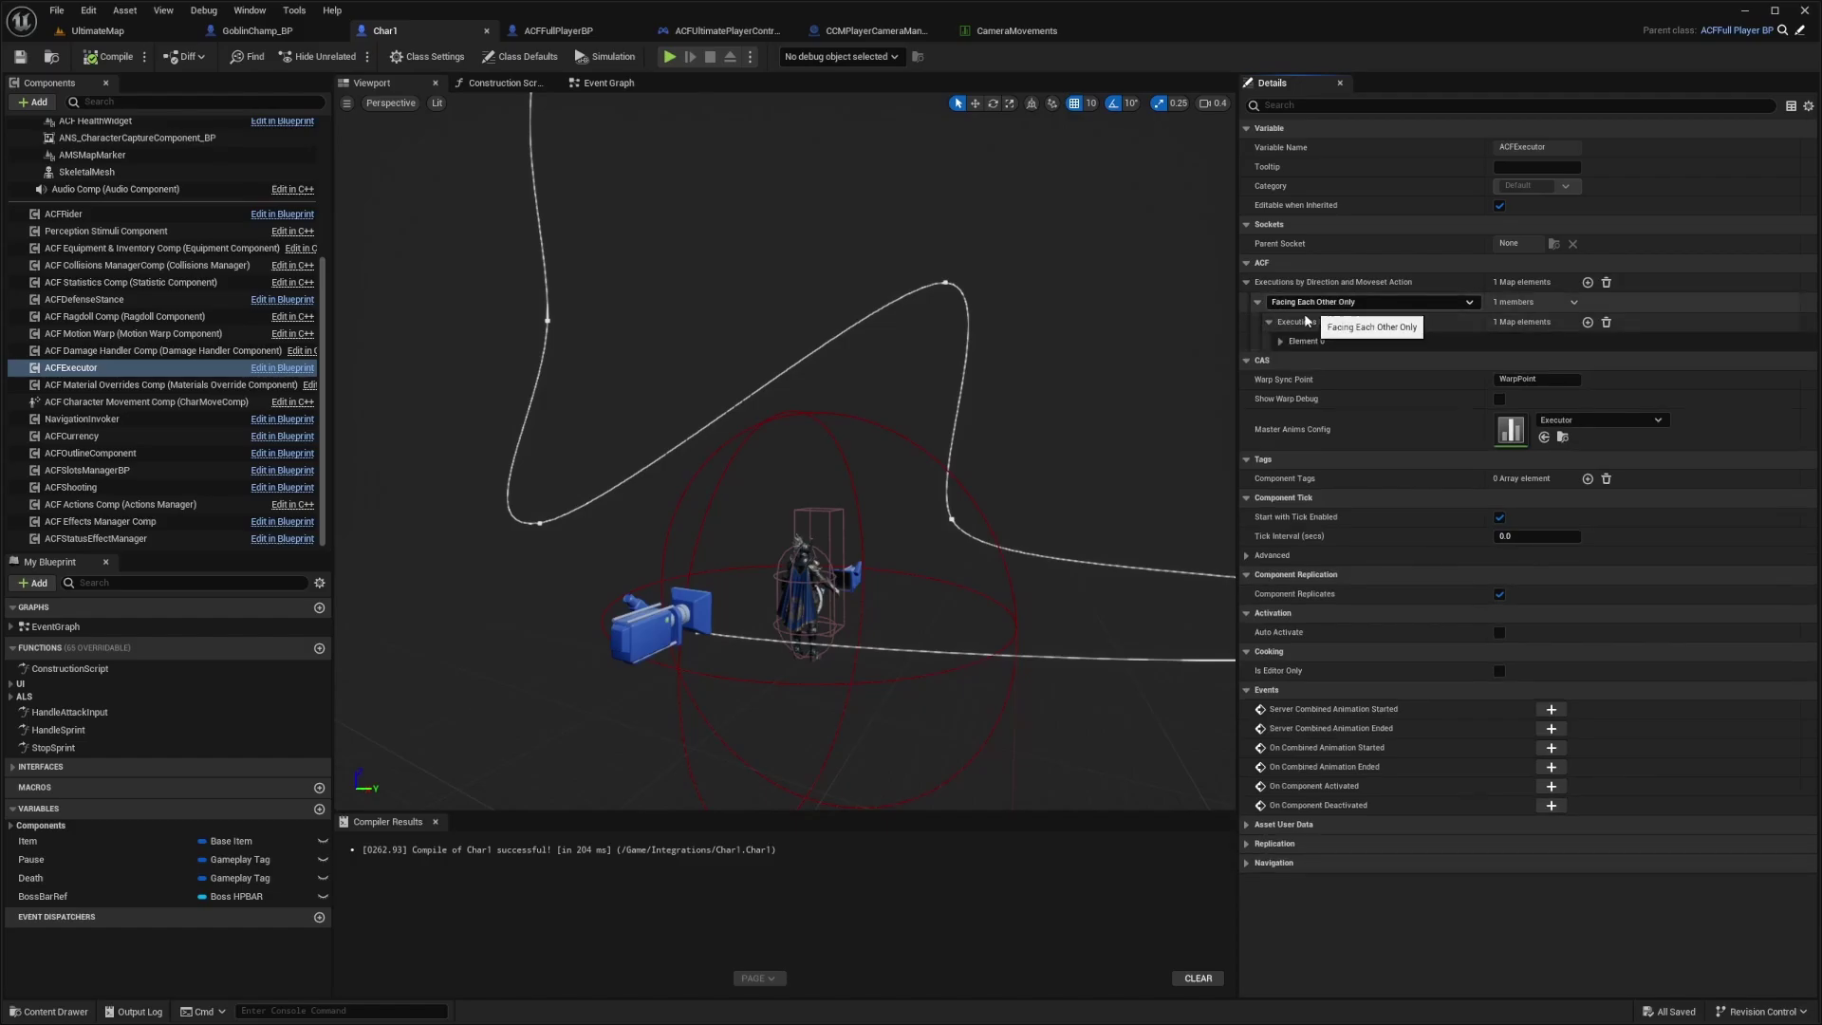
pyautogui.click(1281, 340)
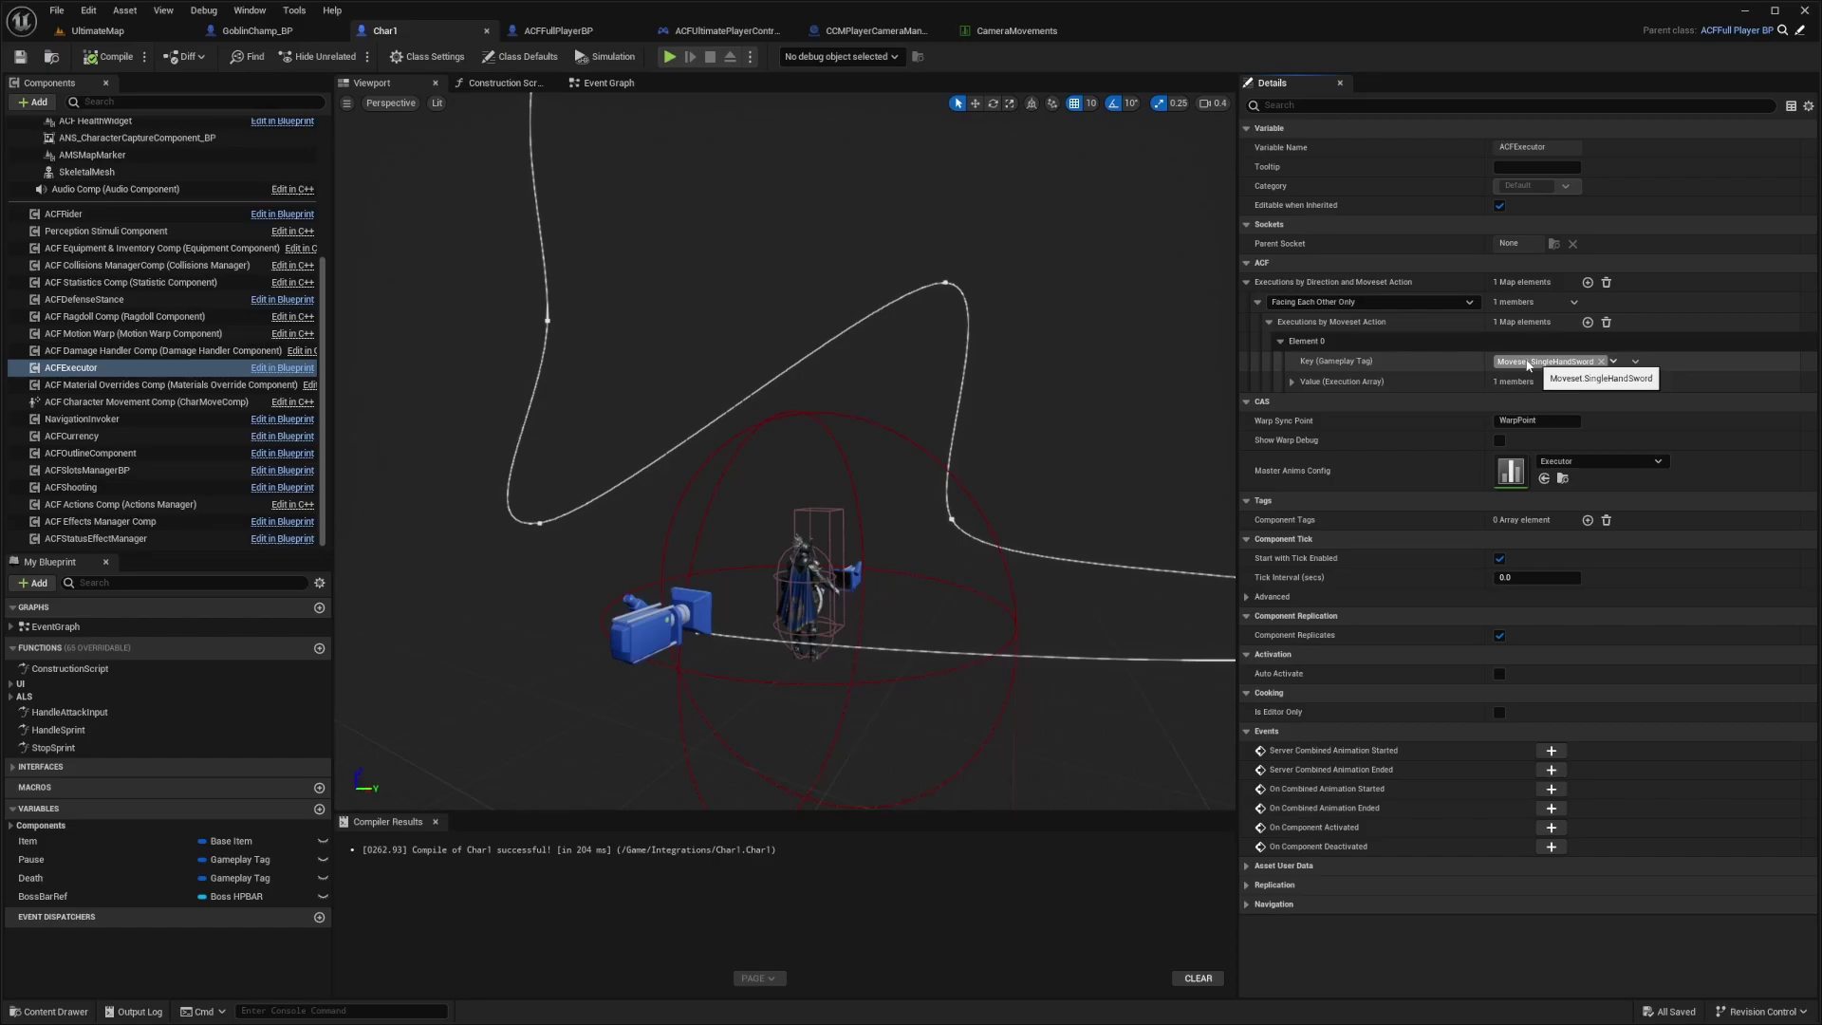
pyautogui.click(1291, 381)
pyautogui.click(1303, 401)
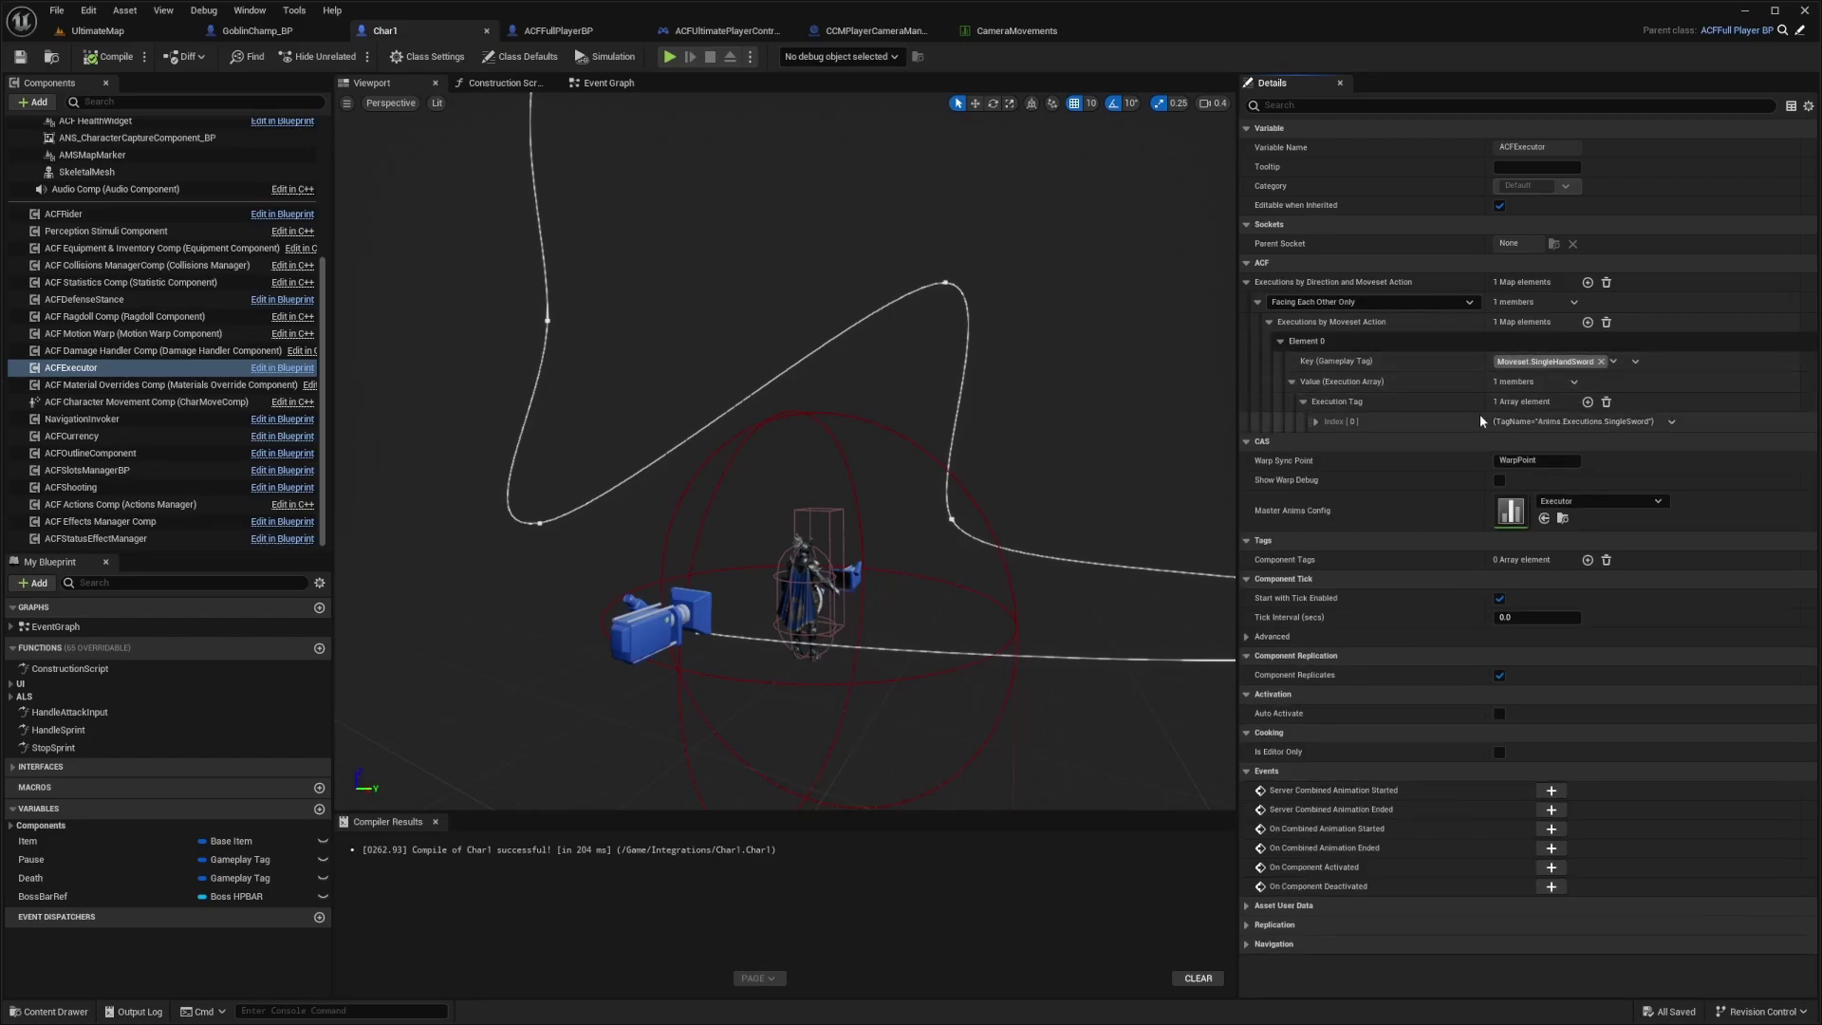
pyautogui.click(1315, 422)
pyautogui.click(1536, 462)
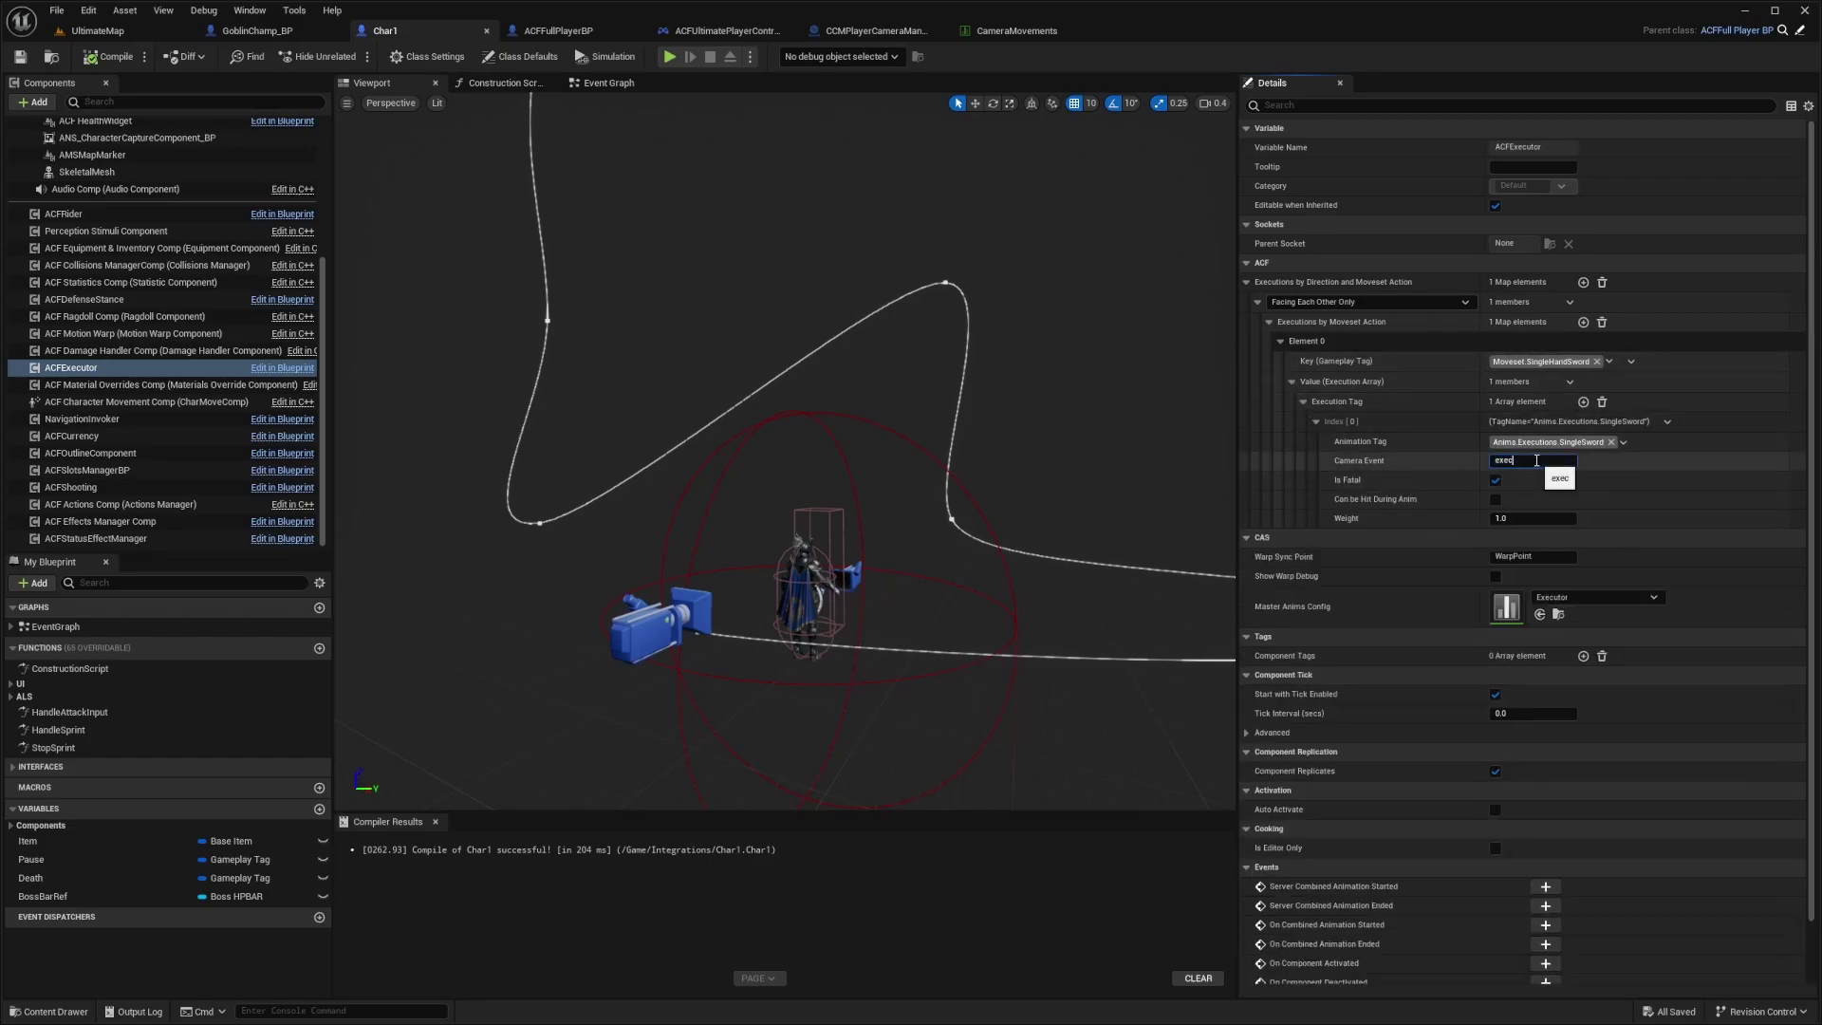
pyautogui.moveTo(596, 622)
pyautogui.mouseDown(button='right')
pyautogui.moveTo(683, 645)
pyautogui.moveTo(609, 637)
pyautogui.mouseUp(button='right')
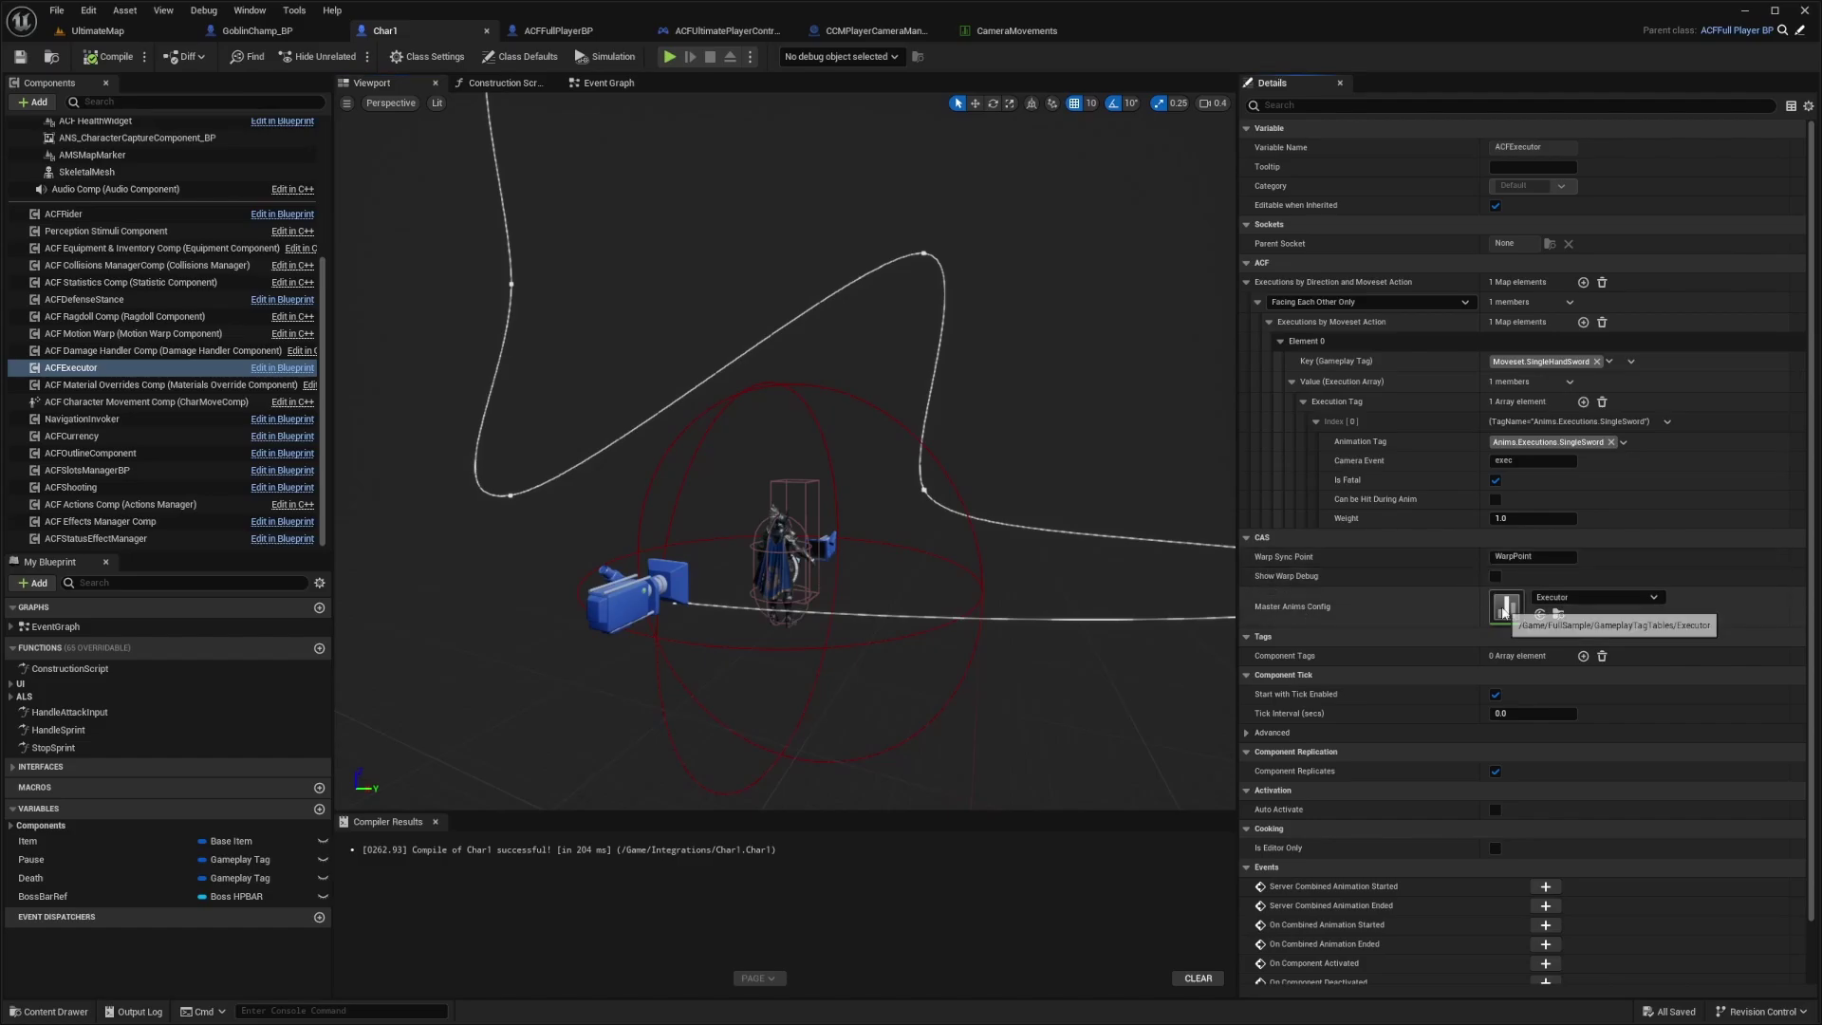
# - Open the ACFExecutorAM montage from the Executor data table and examine its two damage notify states along the timeline
pyautogui.doubleClick(1505, 607)
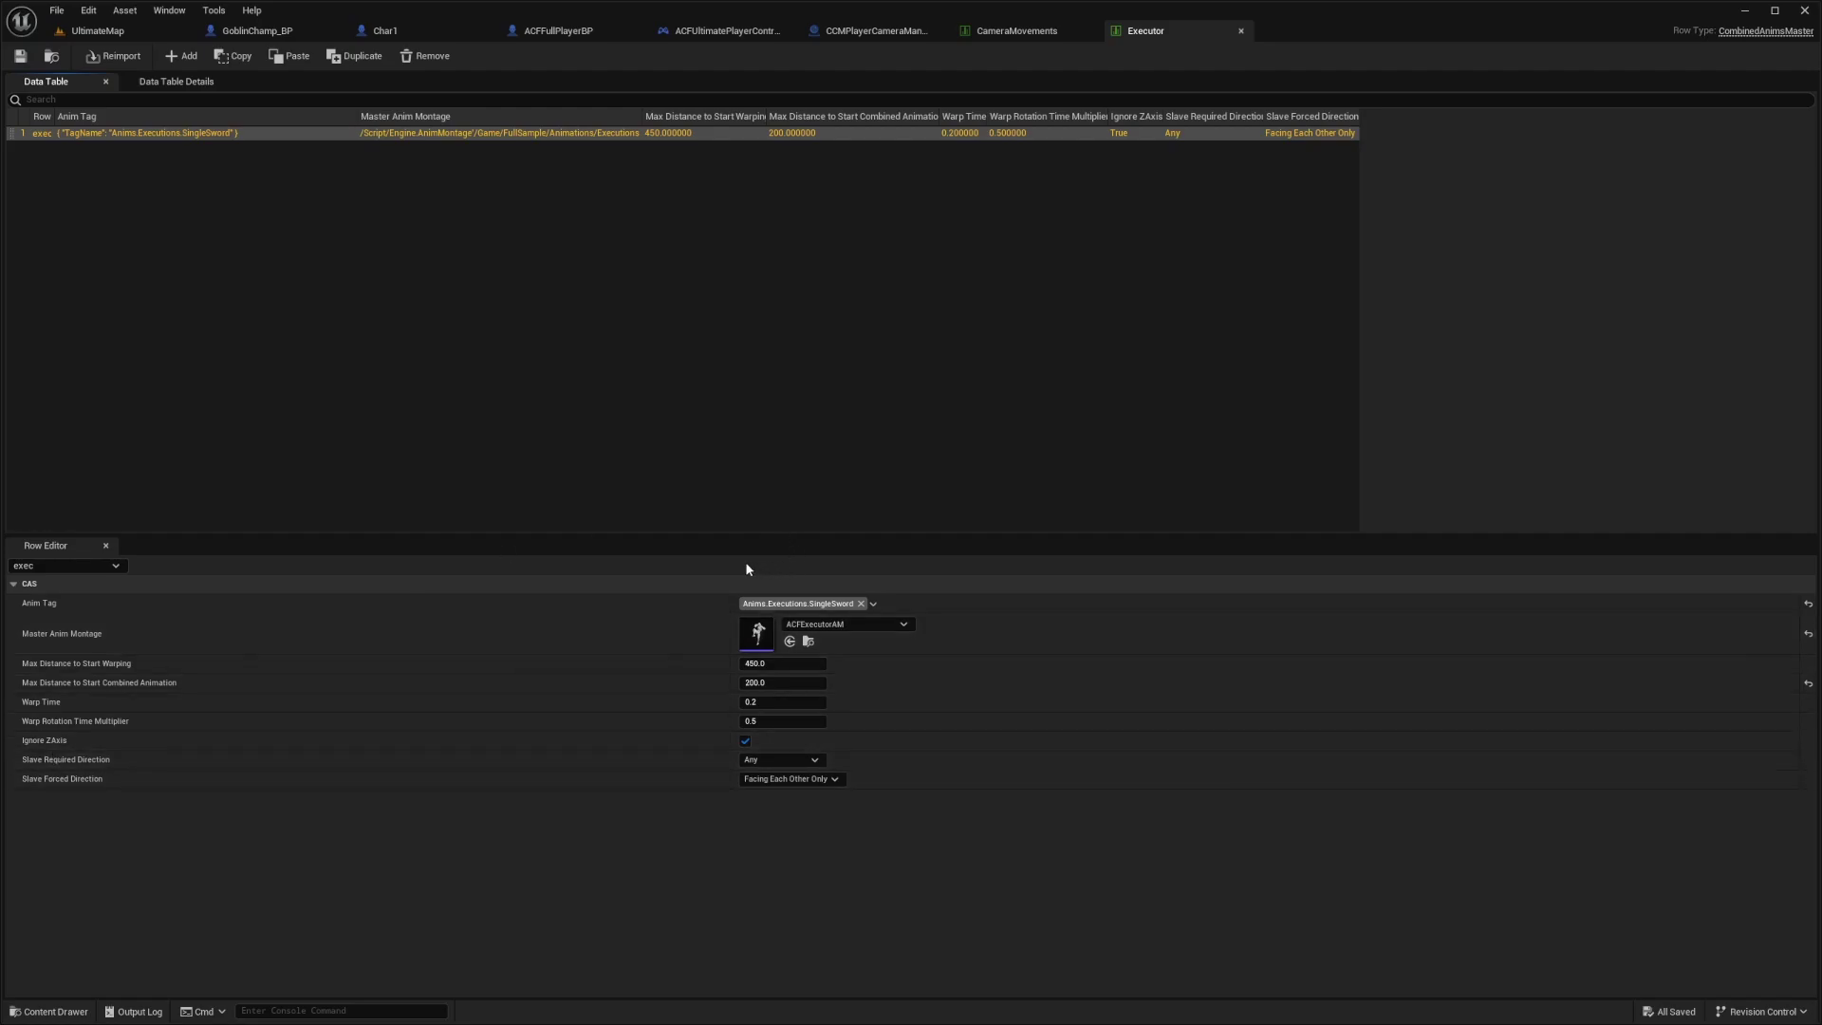
pyautogui.doubleClick(757, 634)
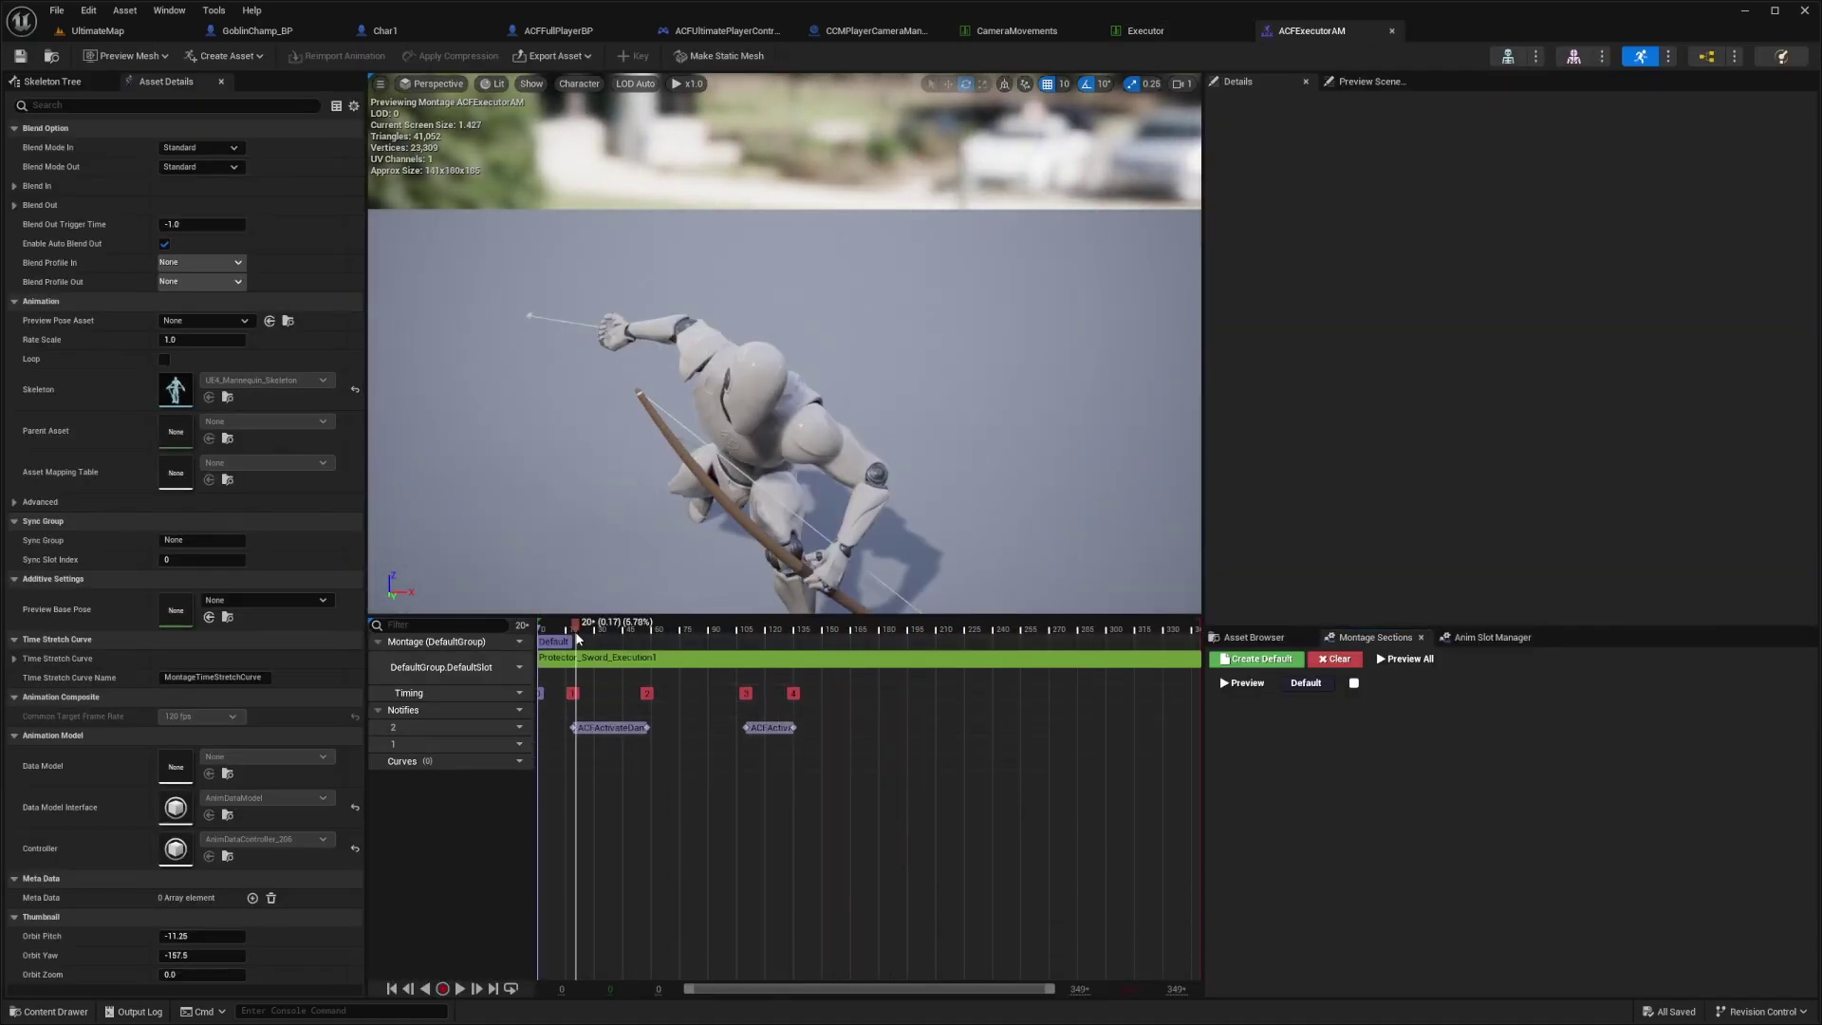
pyautogui.click(613, 727)
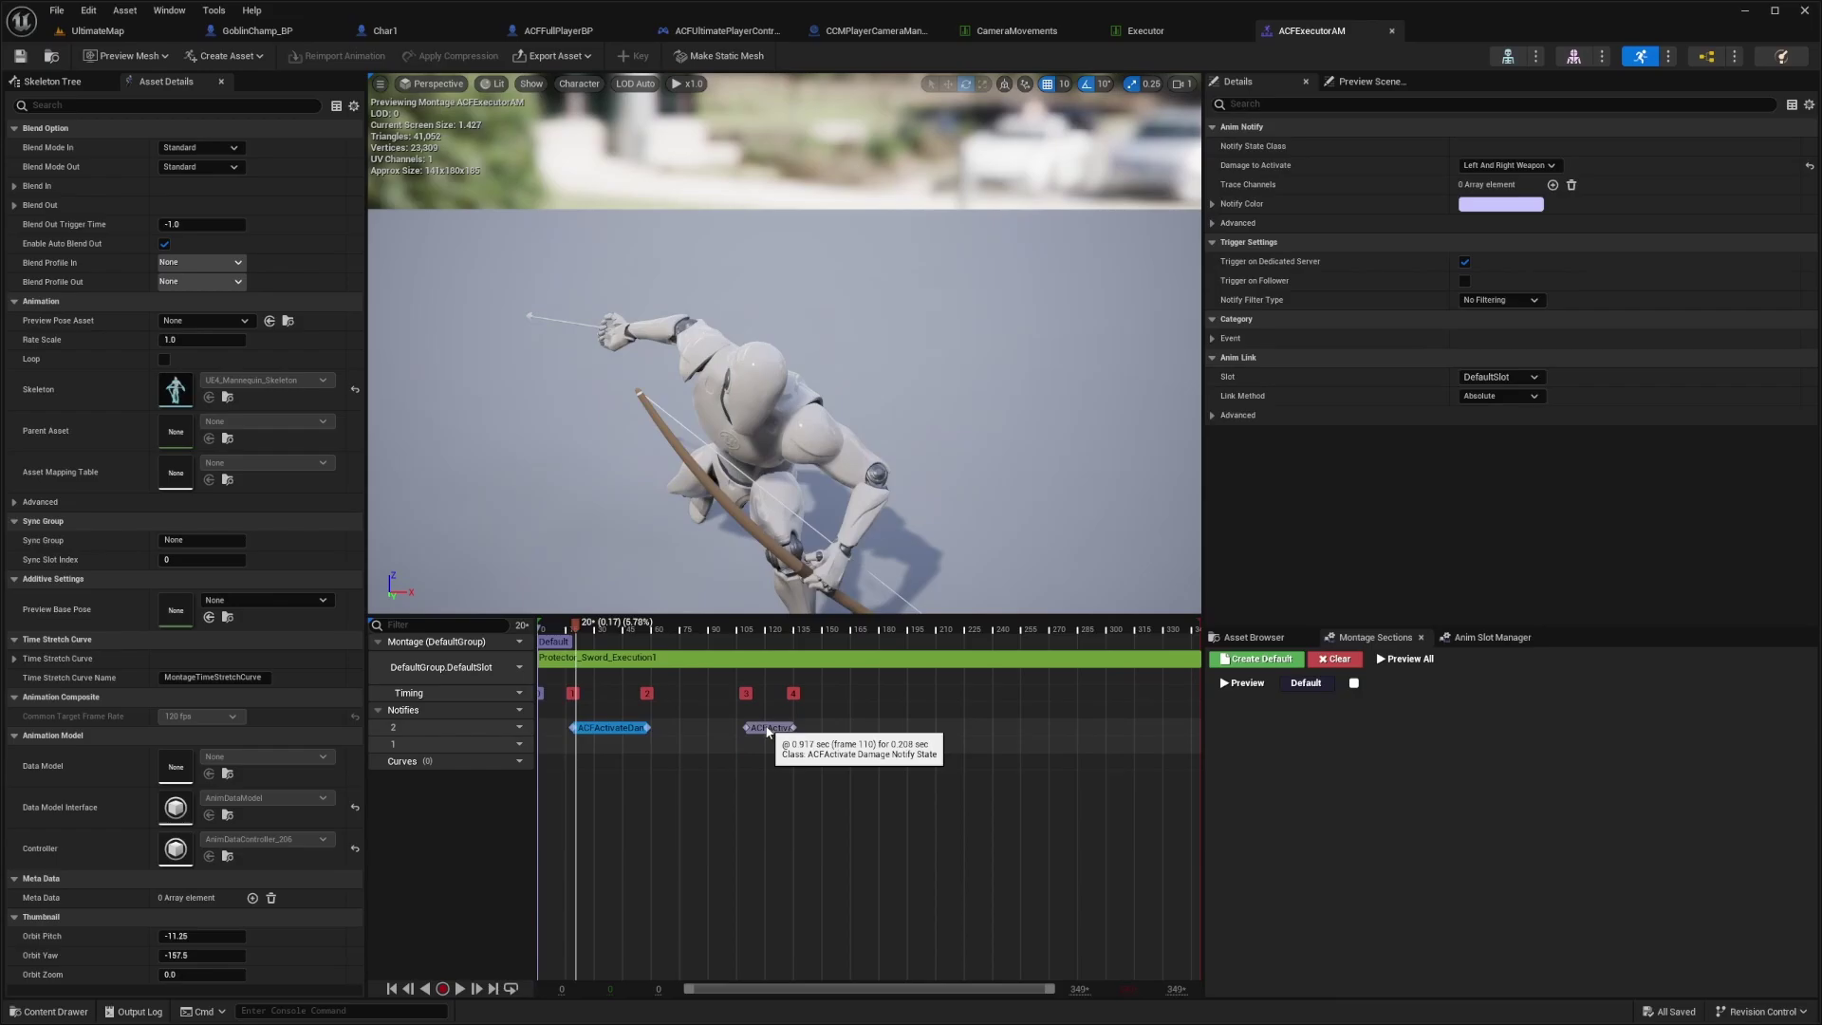
pyautogui.moveTo(578, 631); pyautogui.dragTo(751, 637)
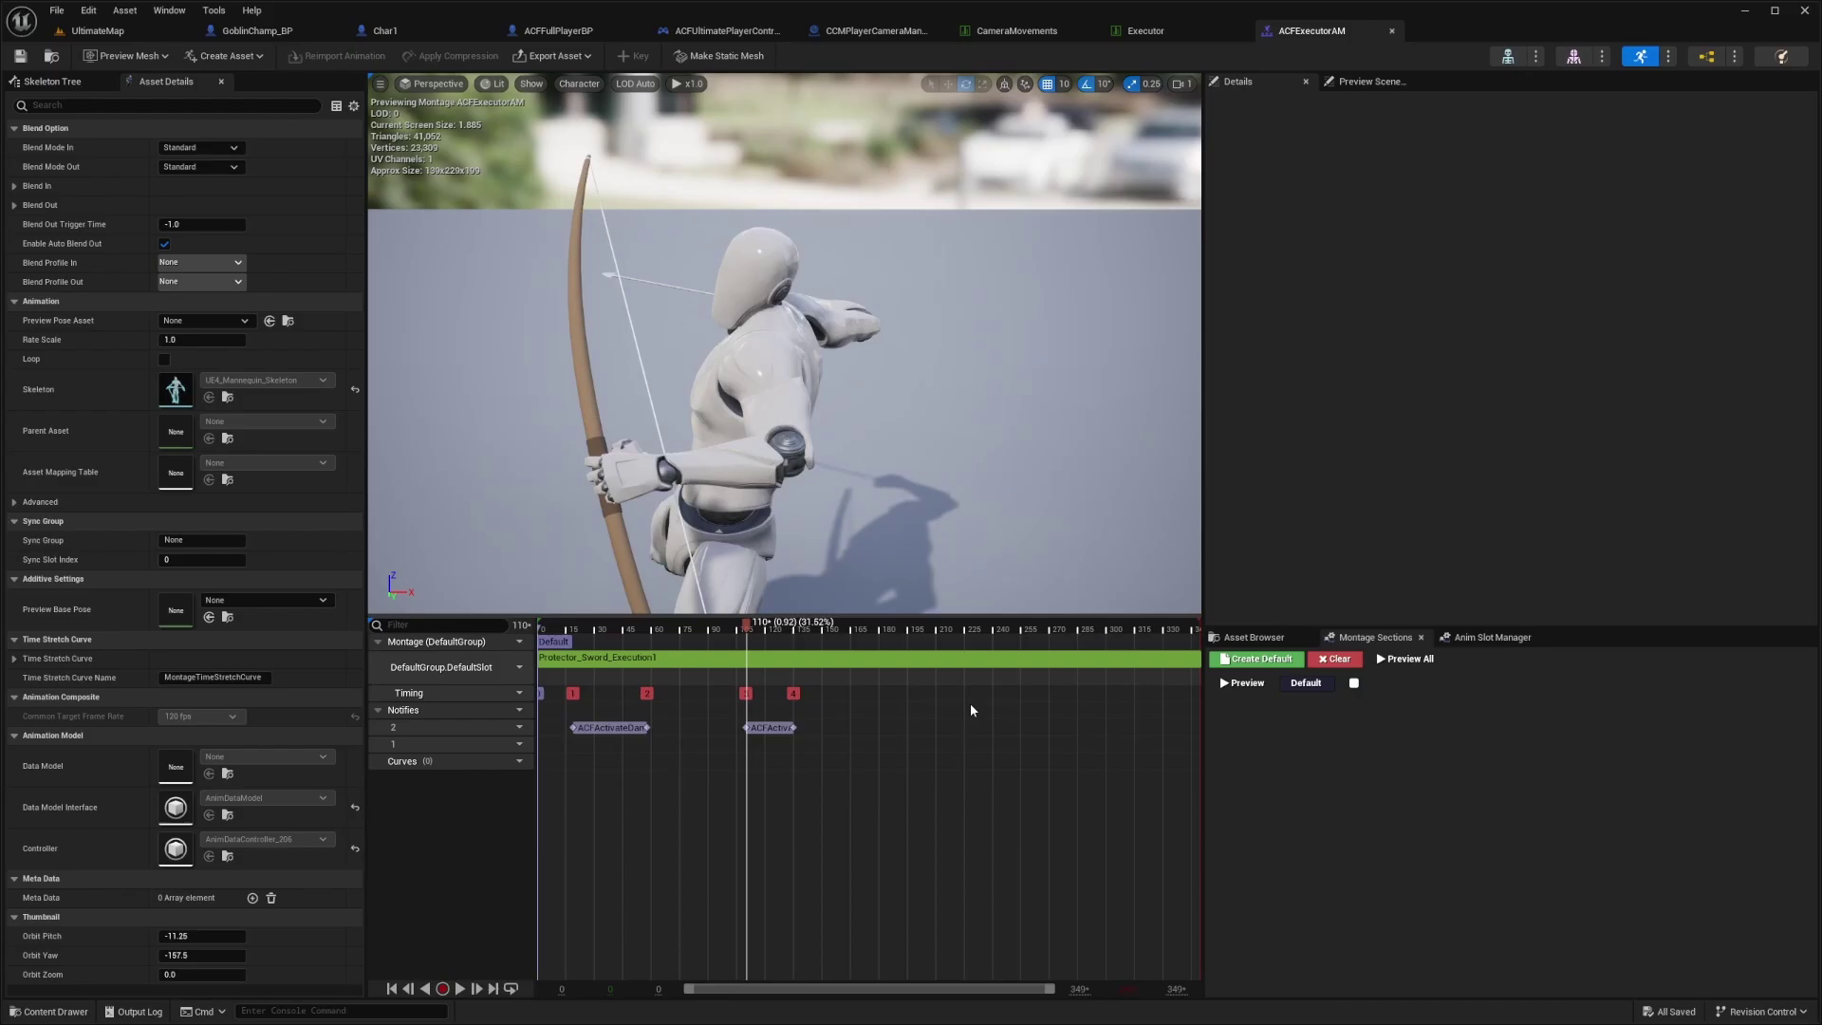
pyautogui.click(773, 728)
pyautogui.press('space')
pyautogui.press('space')
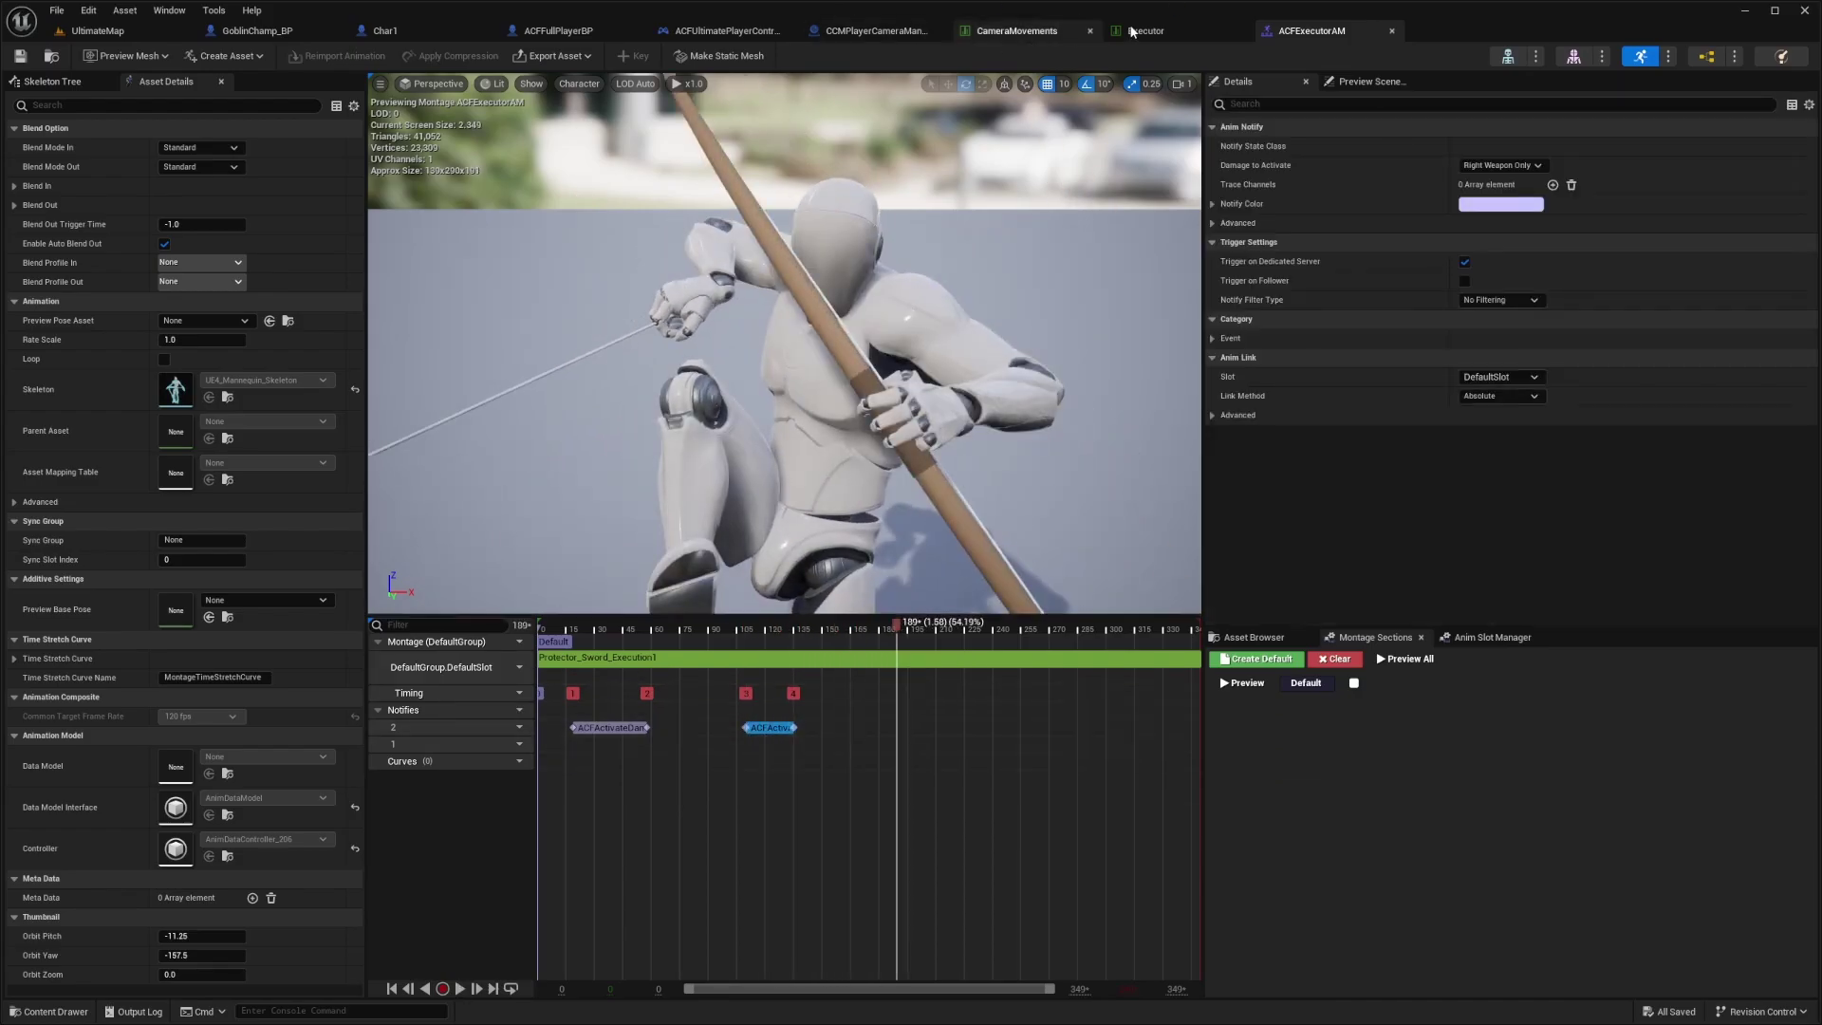
pyautogui.click(418, 31)
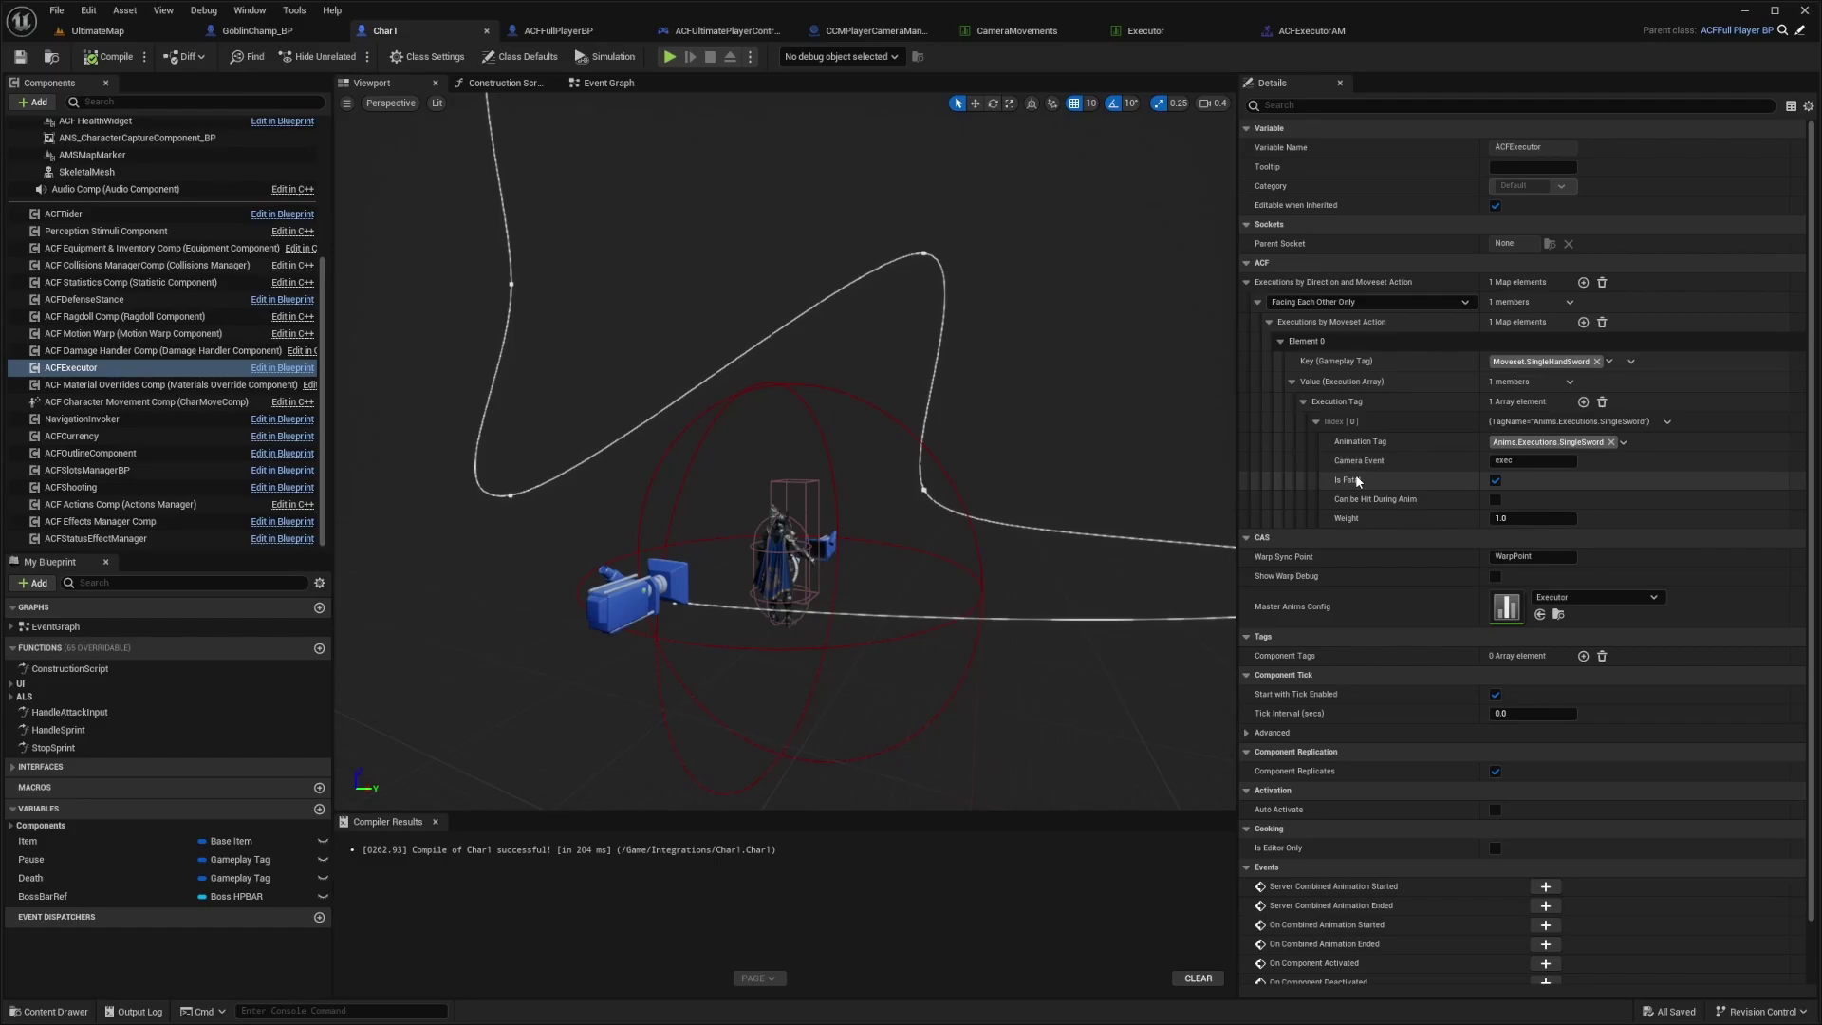
pyautogui.click(1311, 30)
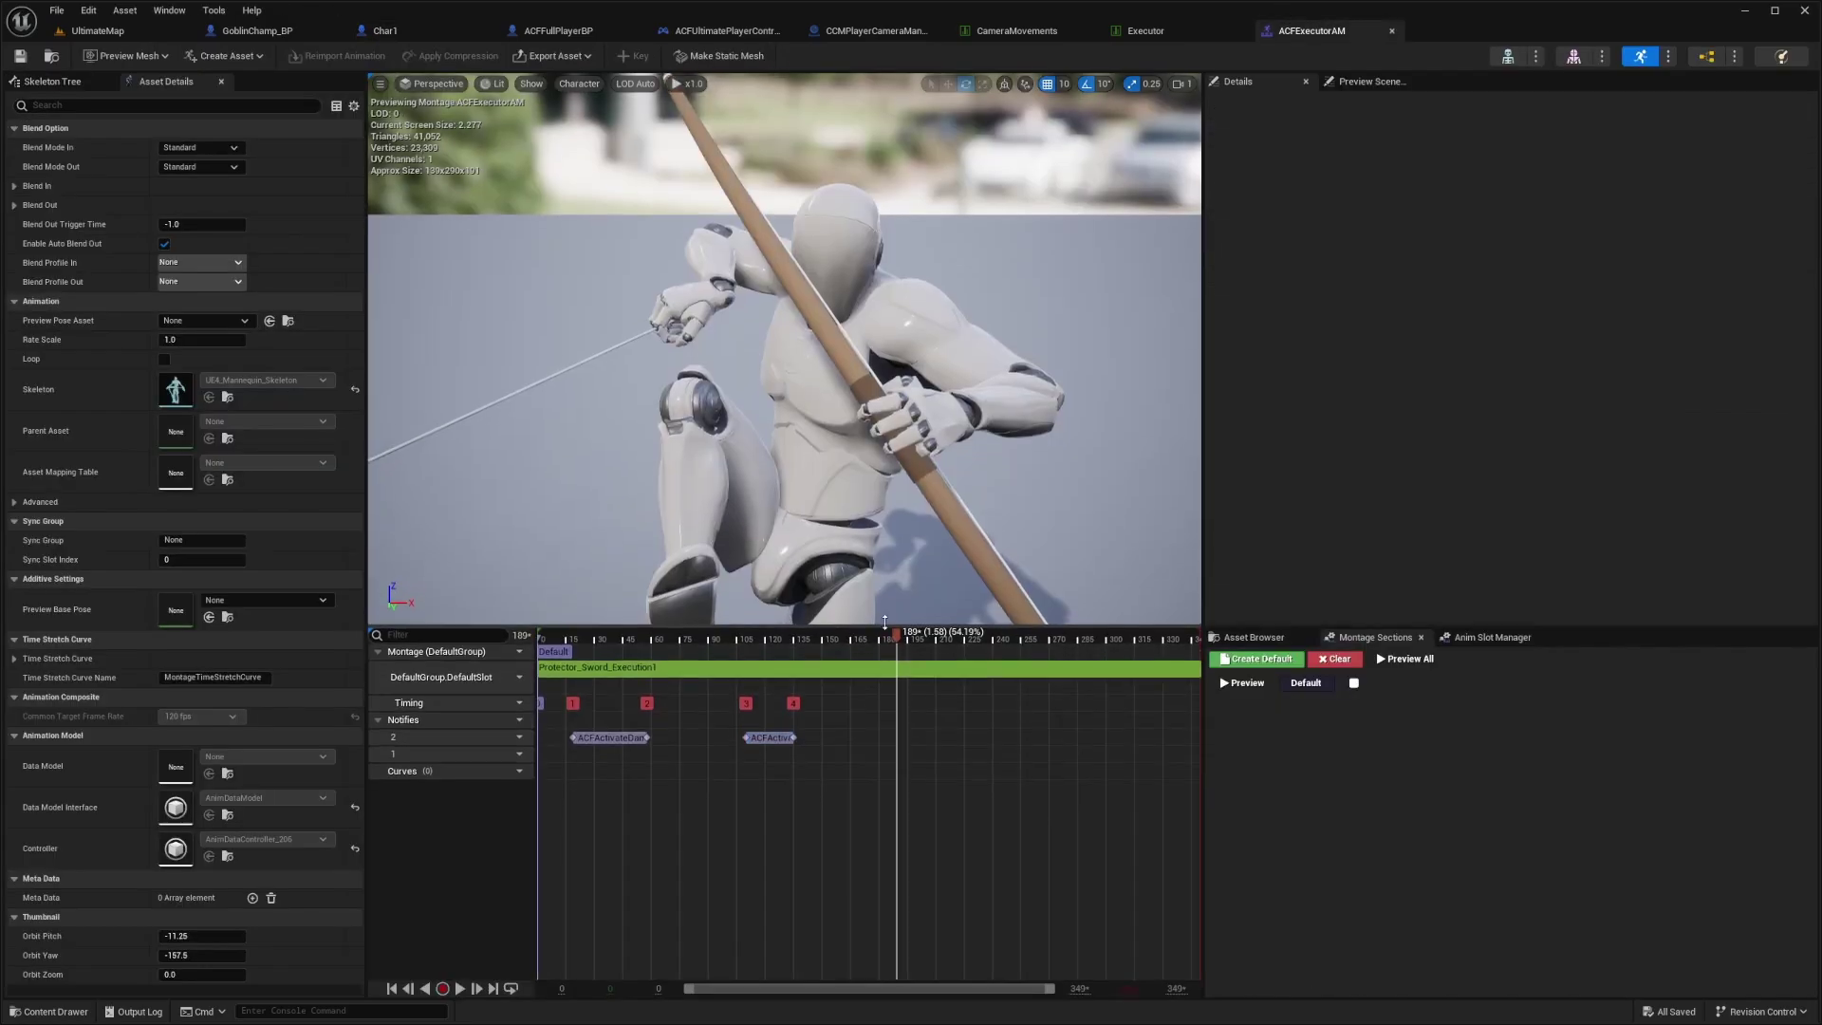
pyautogui.click(418, 31)
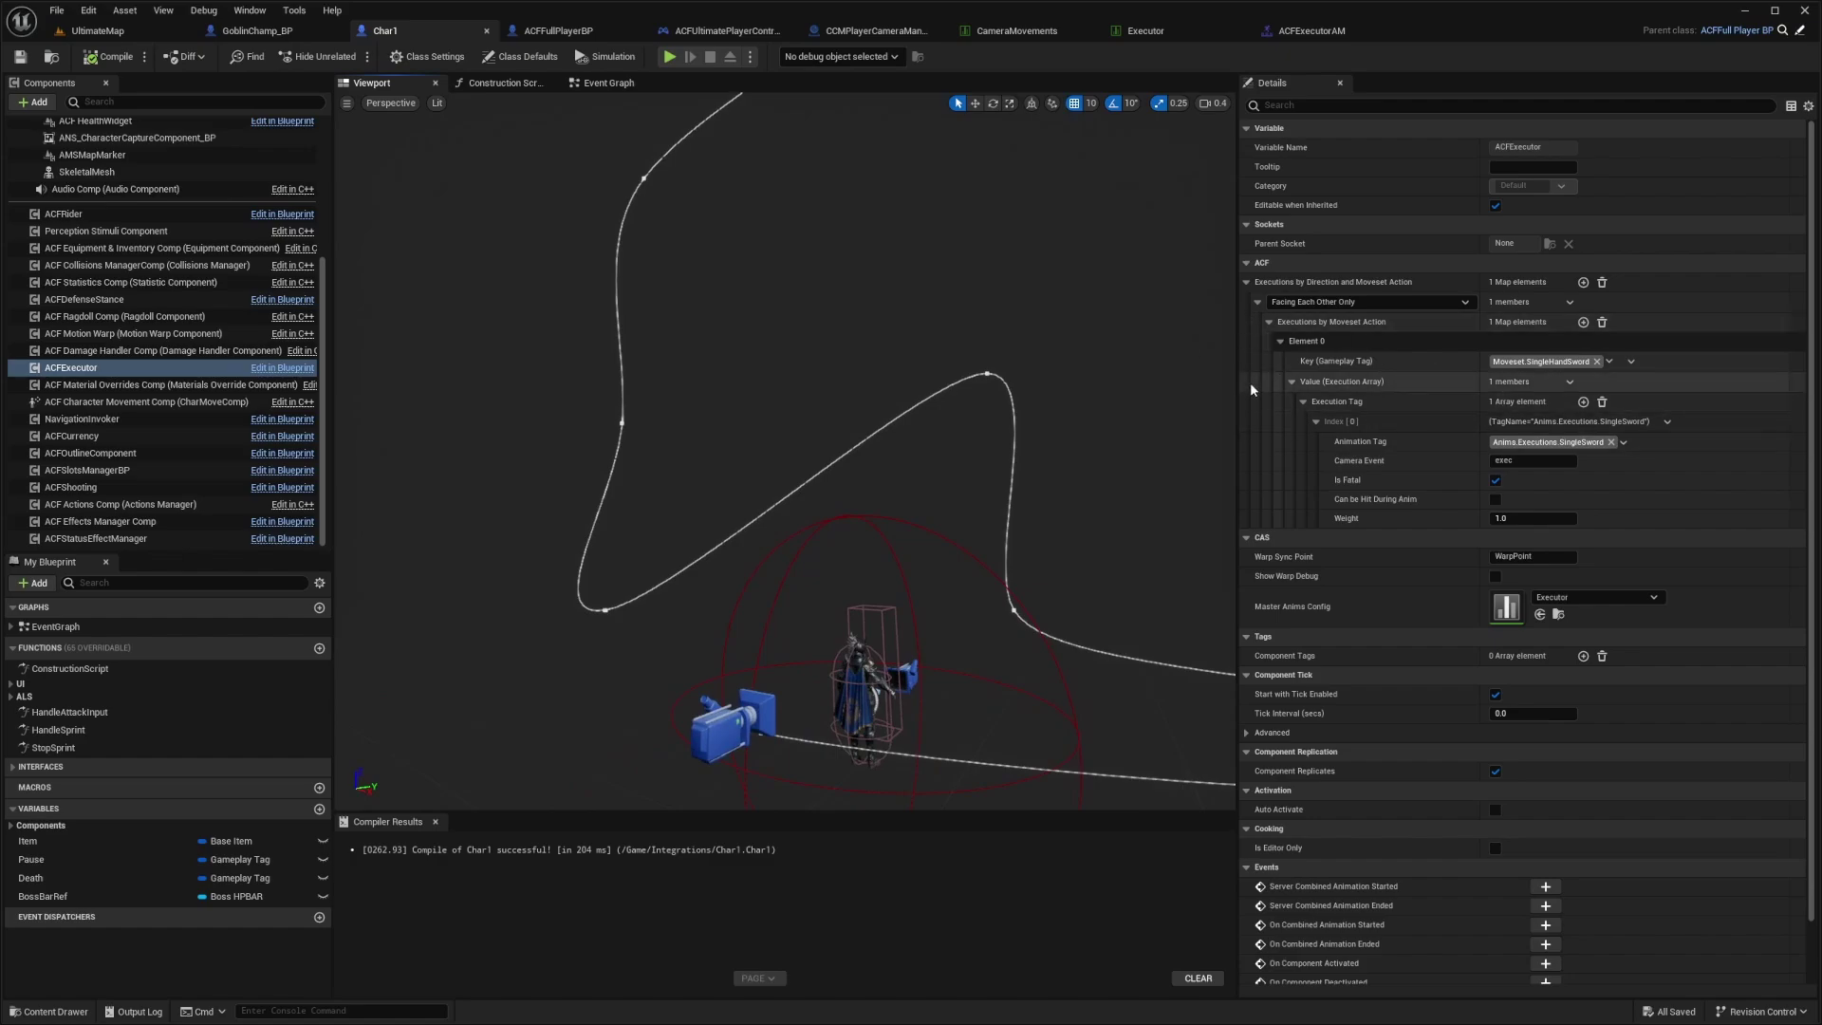
# - Add a row to the Executor data table with Slave Forced Direction From Behind, and search for ATTACK montages for it
pyautogui.click(1148, 30)
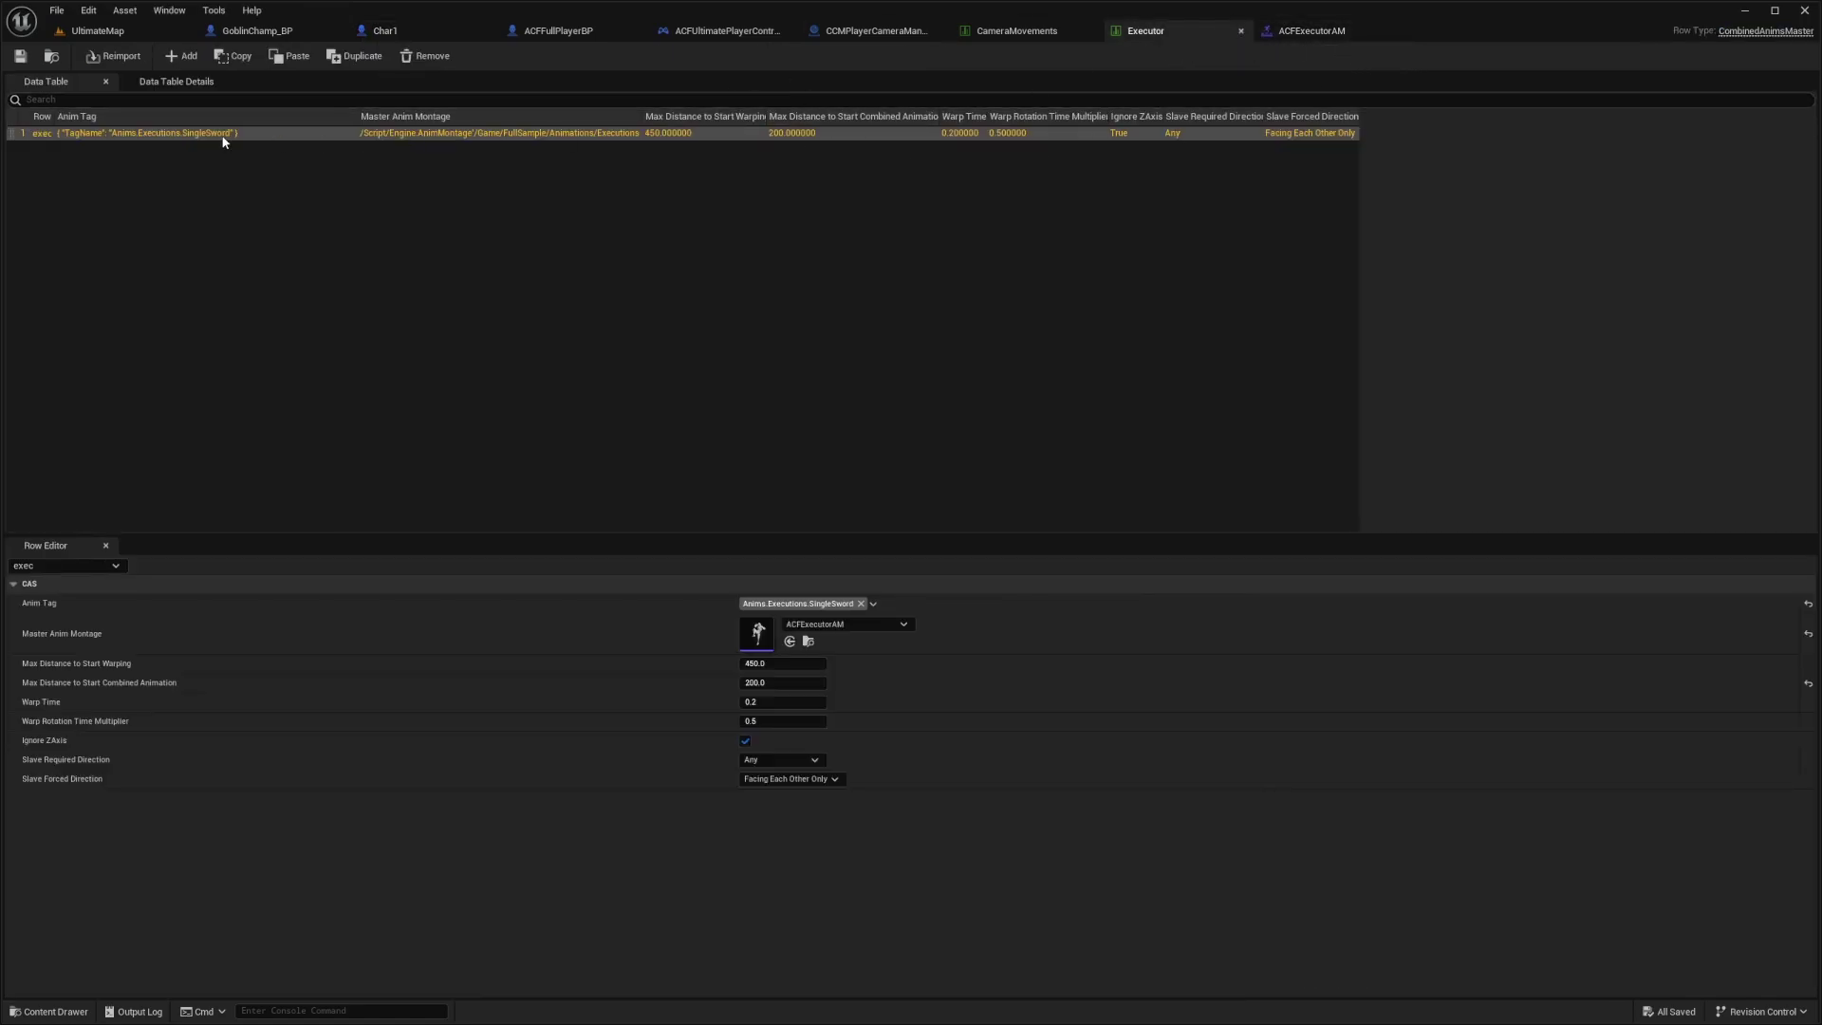
pyautogui.click(184, 56)
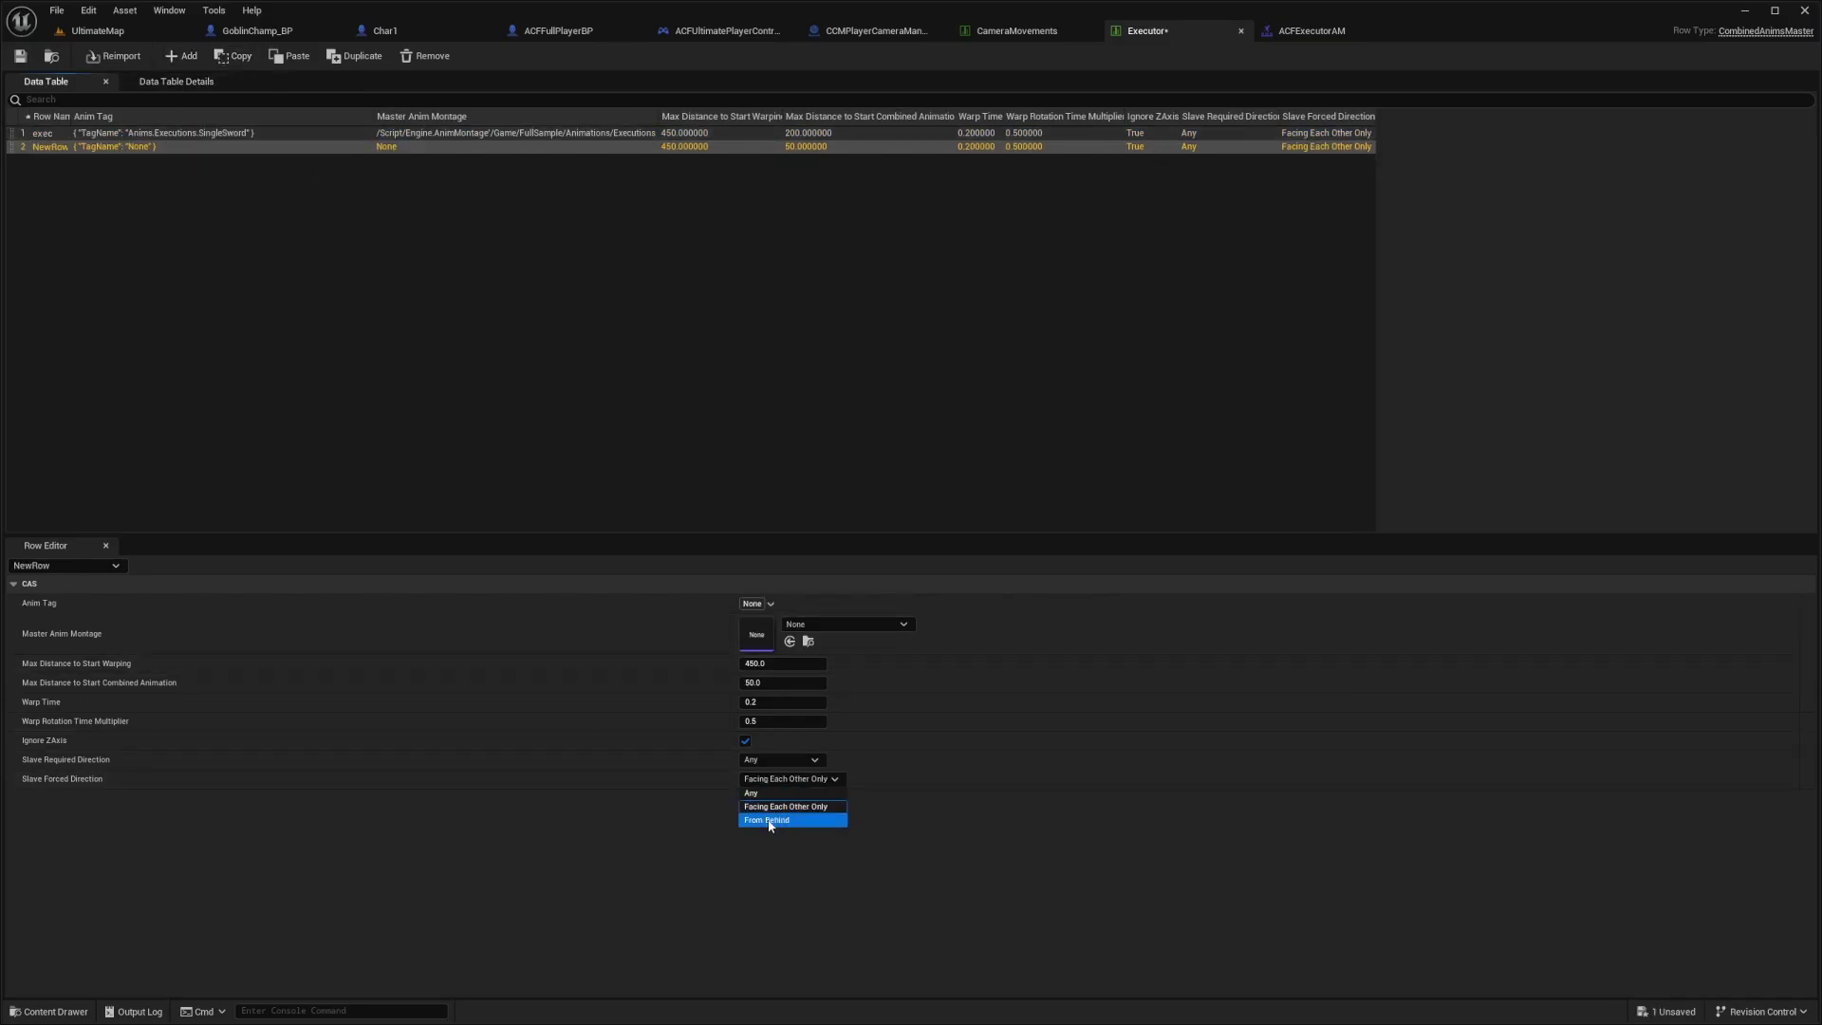
pyautogui.click(765, 818)
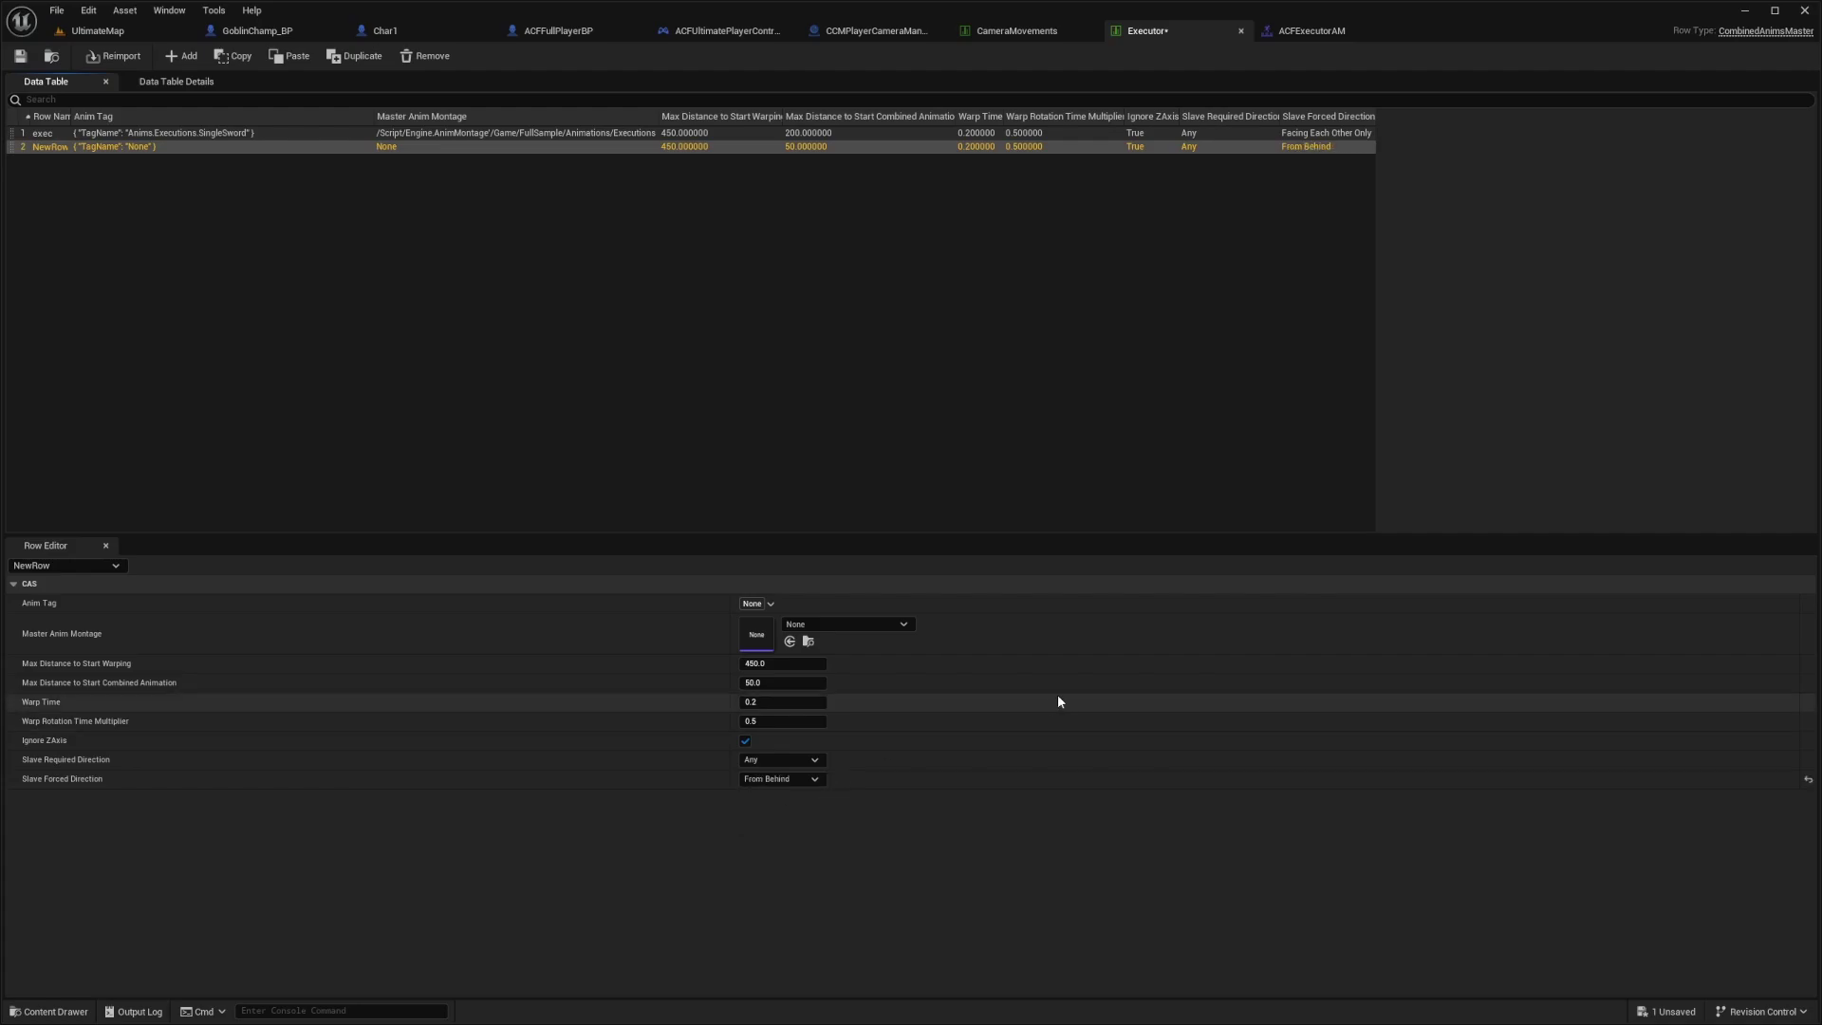
pyautogui.click(851, 625)
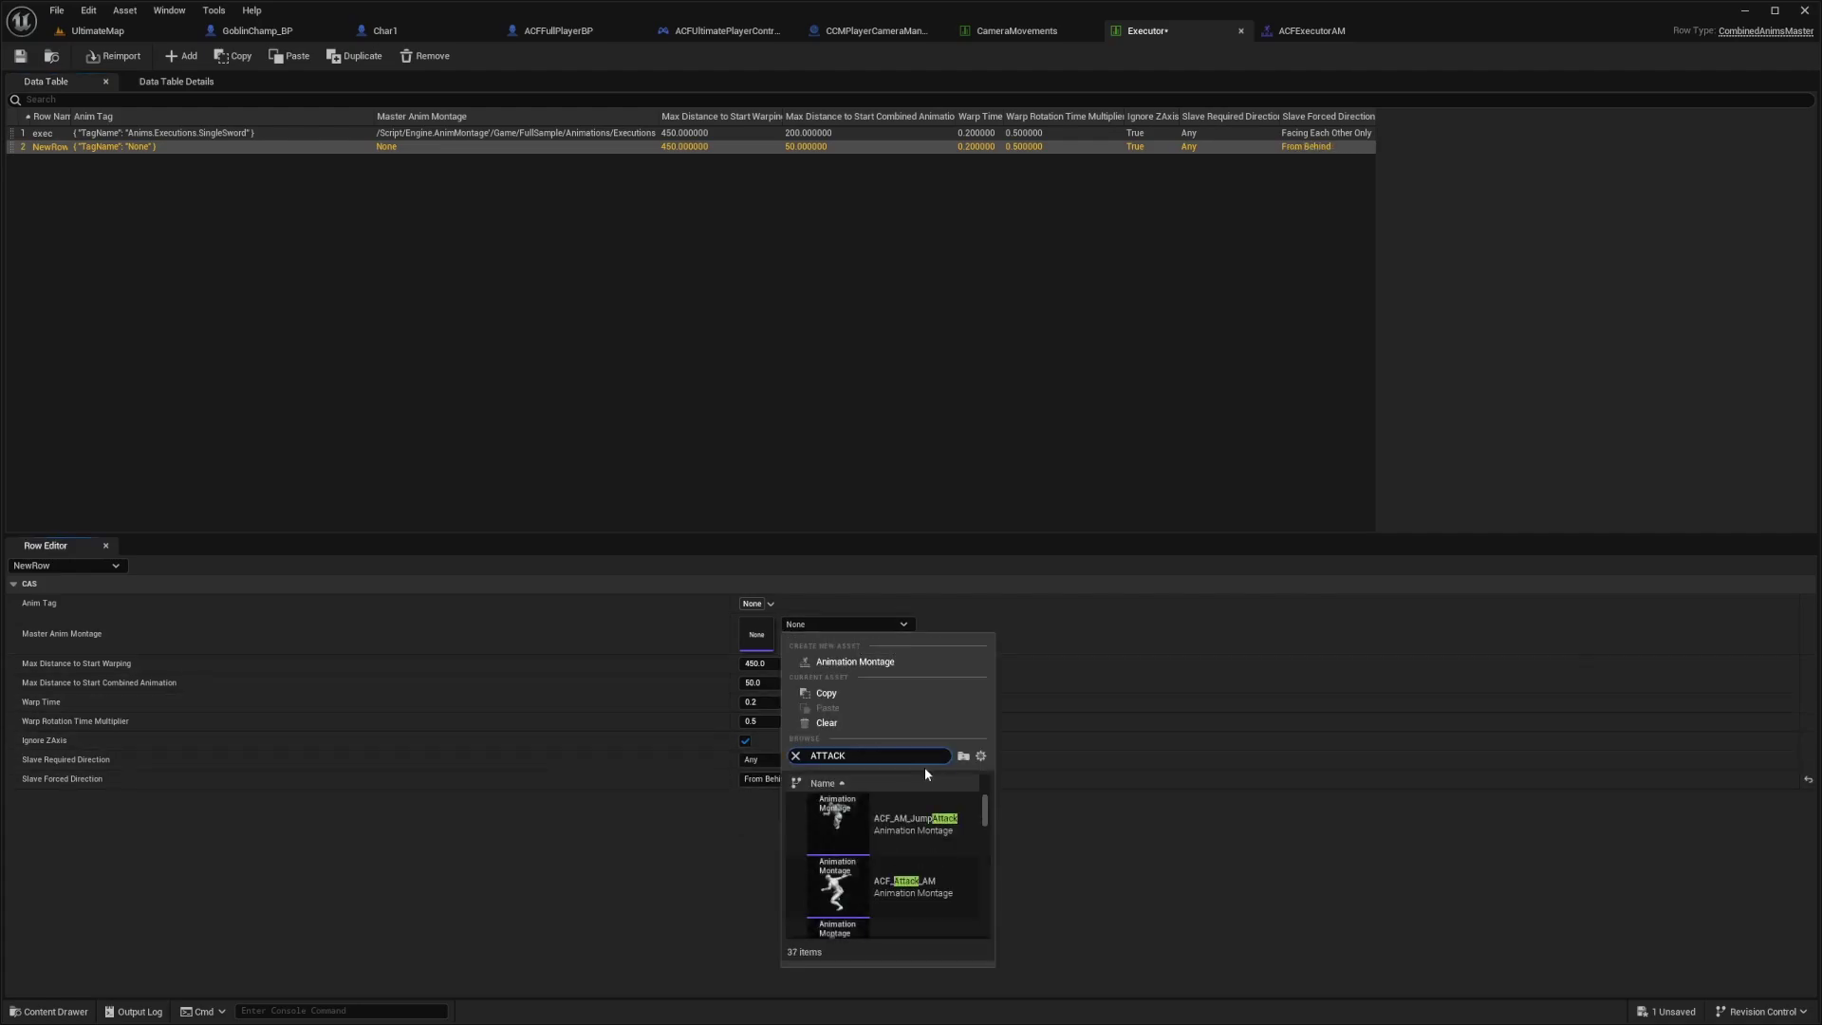
# - Review the forced direction, animation tag and master montage choices of the new row and the exec row
pyautogui.click(764, 780)
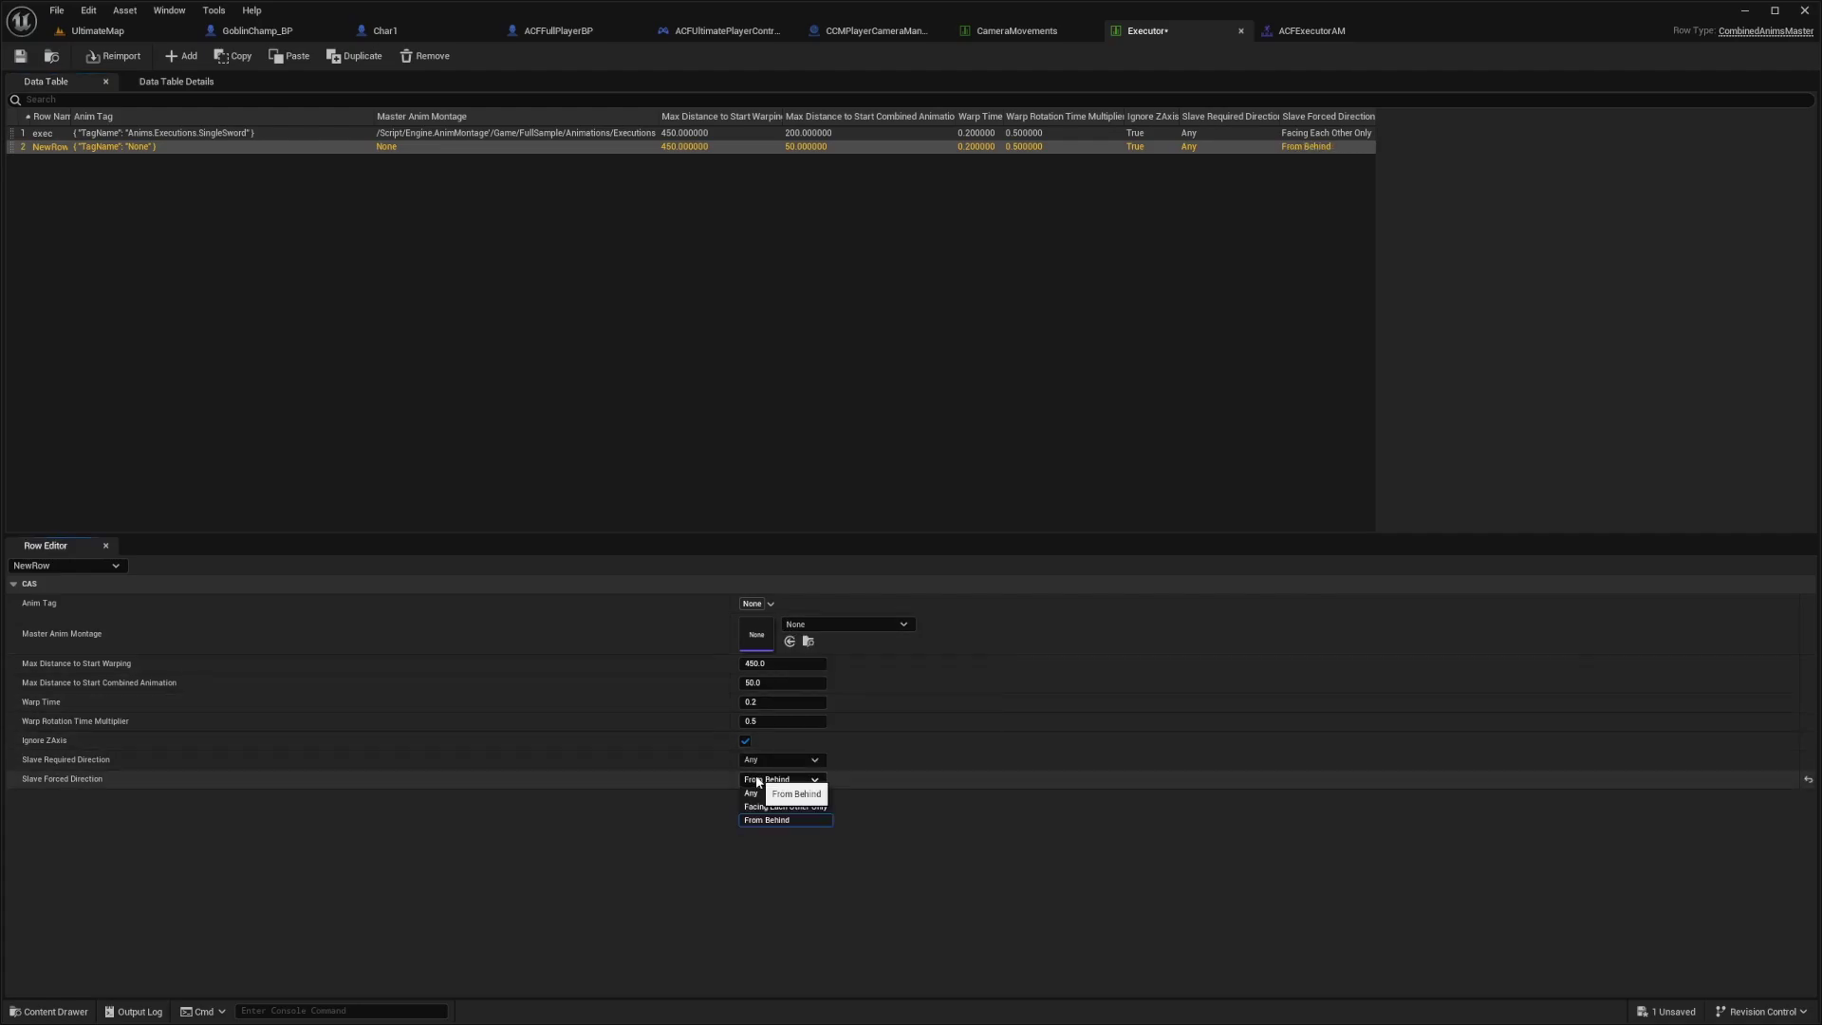
pyautogui.click(765, 782)
pyautogui.click(831, 623)
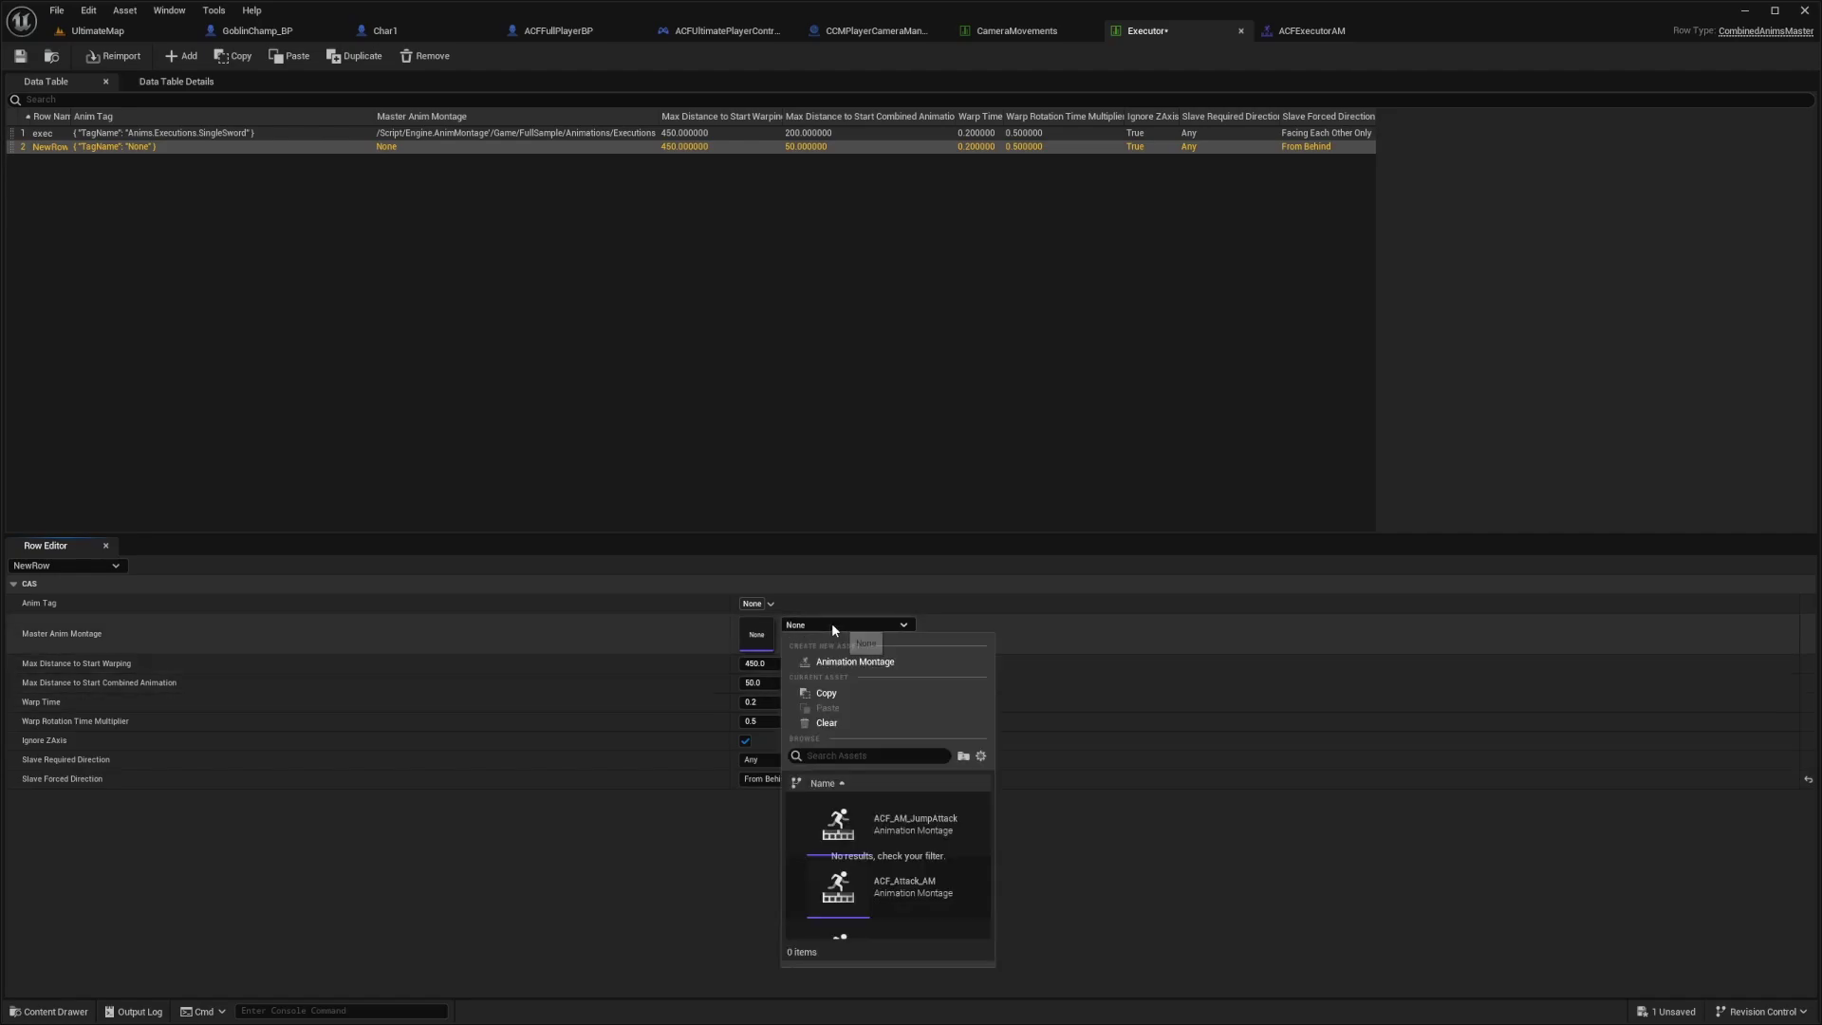
pyautogui.click(755, 608)
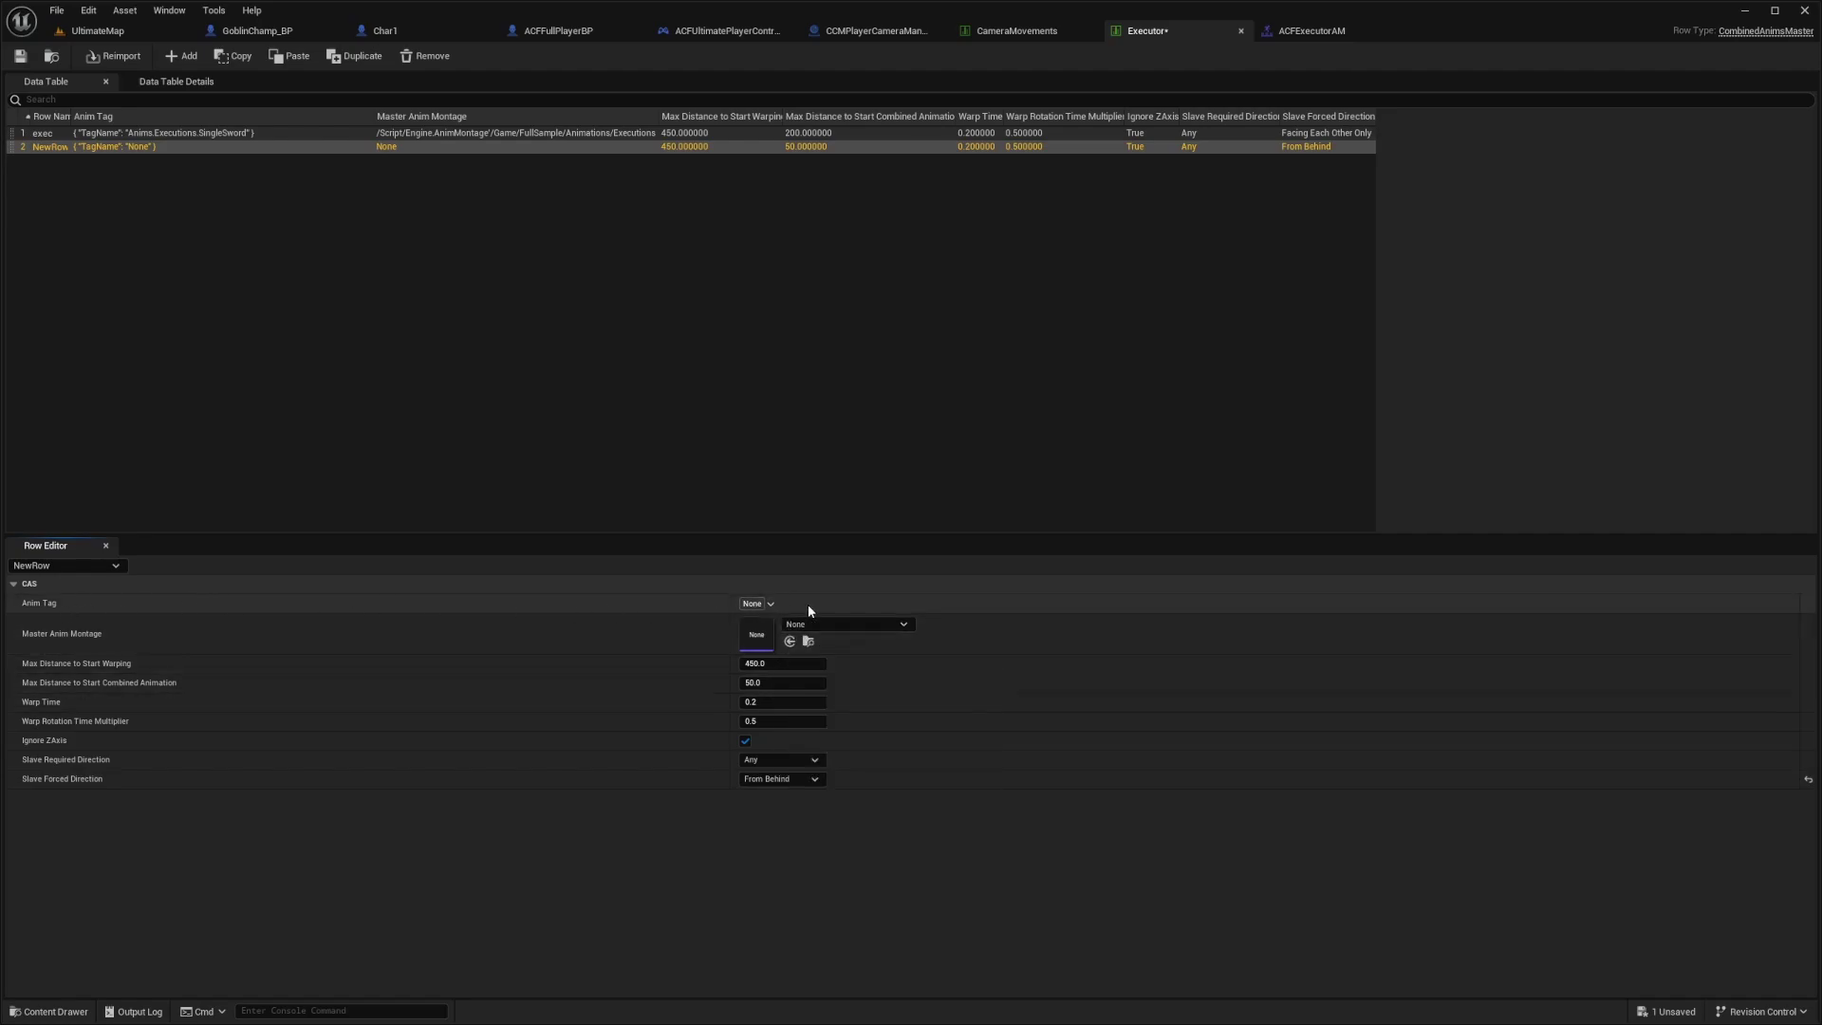
pyautogui.click(771, 605)
pyautogui.press('Escape')
pyautogui.click(128, 134)
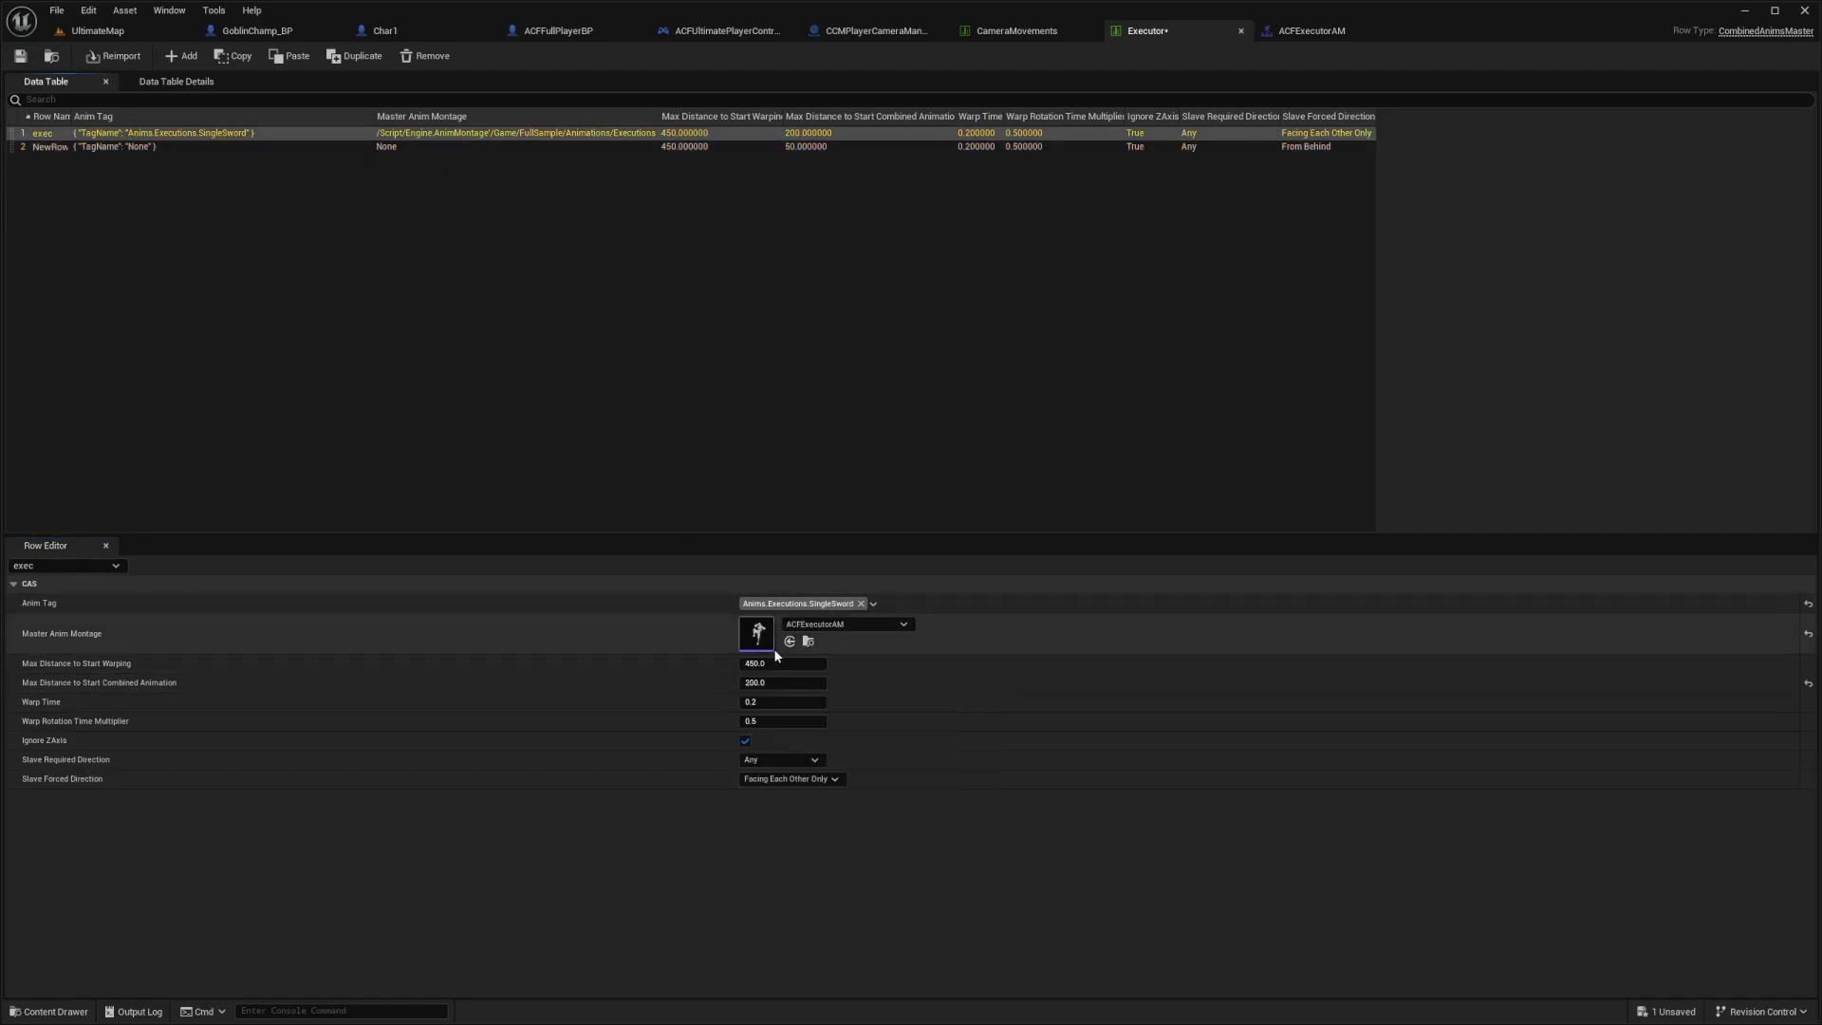
pyautogui.click(822, 625)
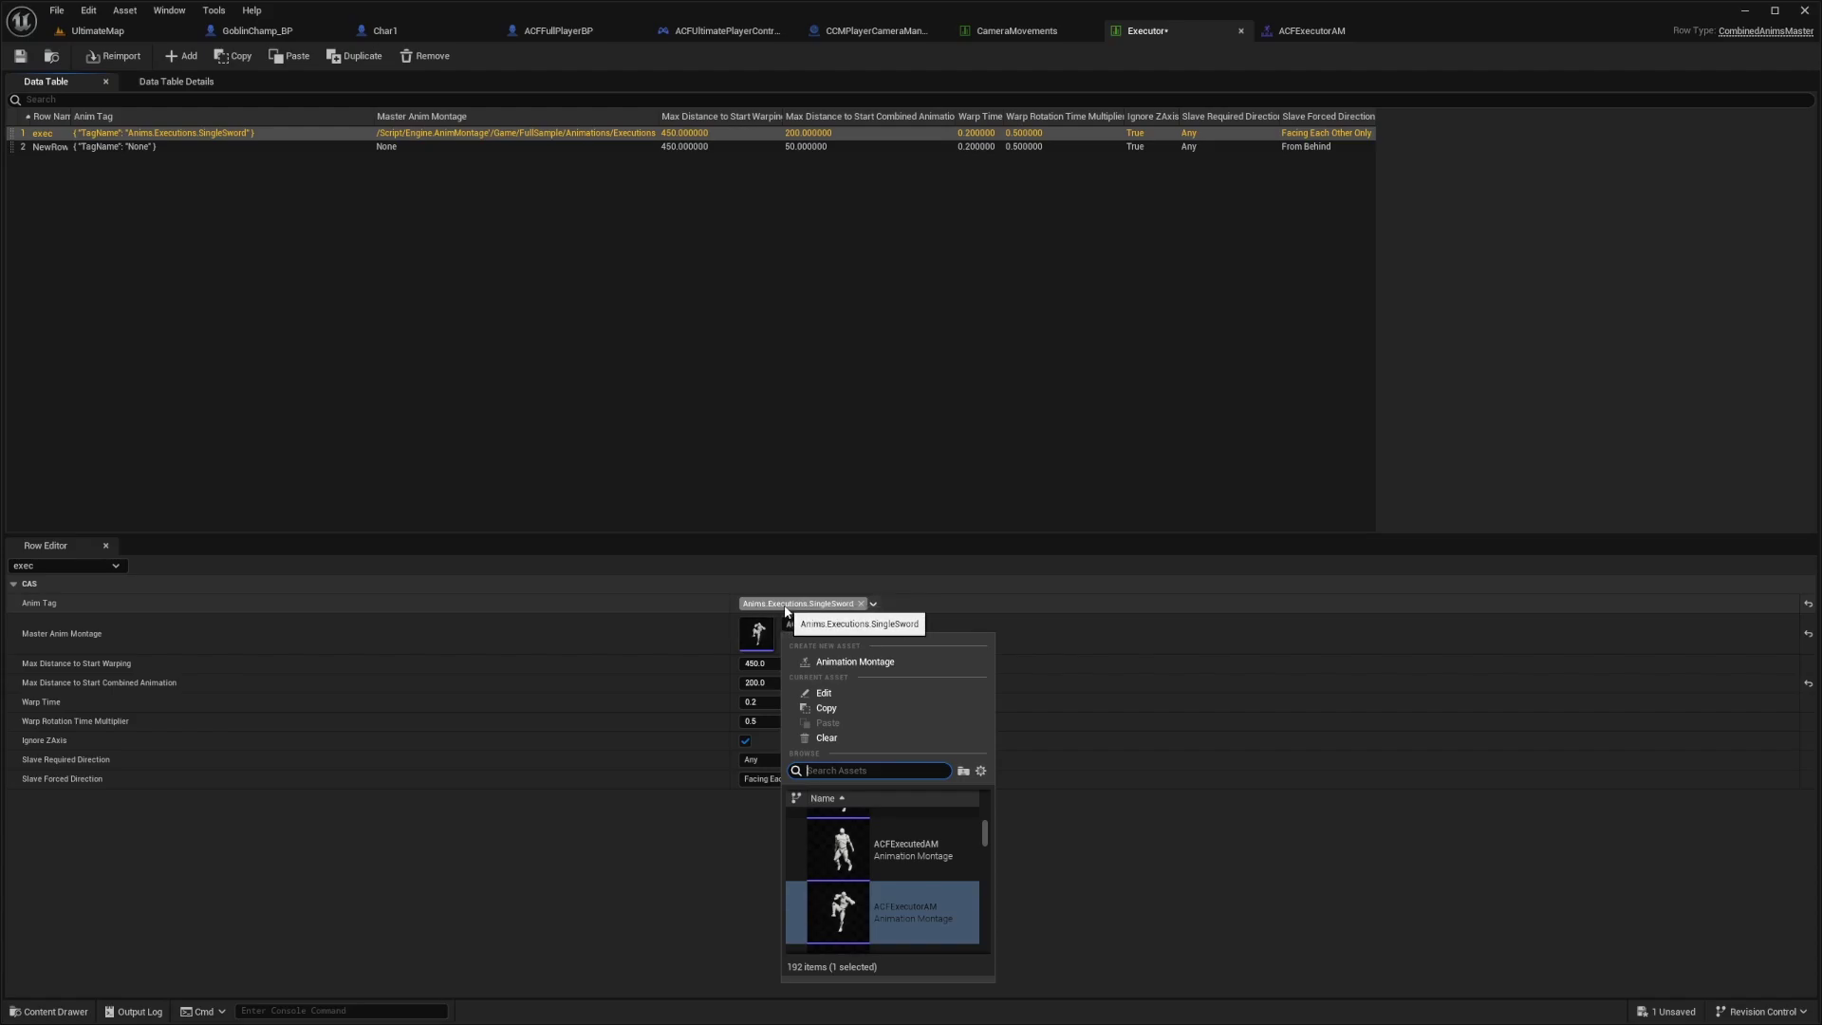
# - Remove the added From Behind row from the Executor data table and save the table
pyautogui.click(181, 147)
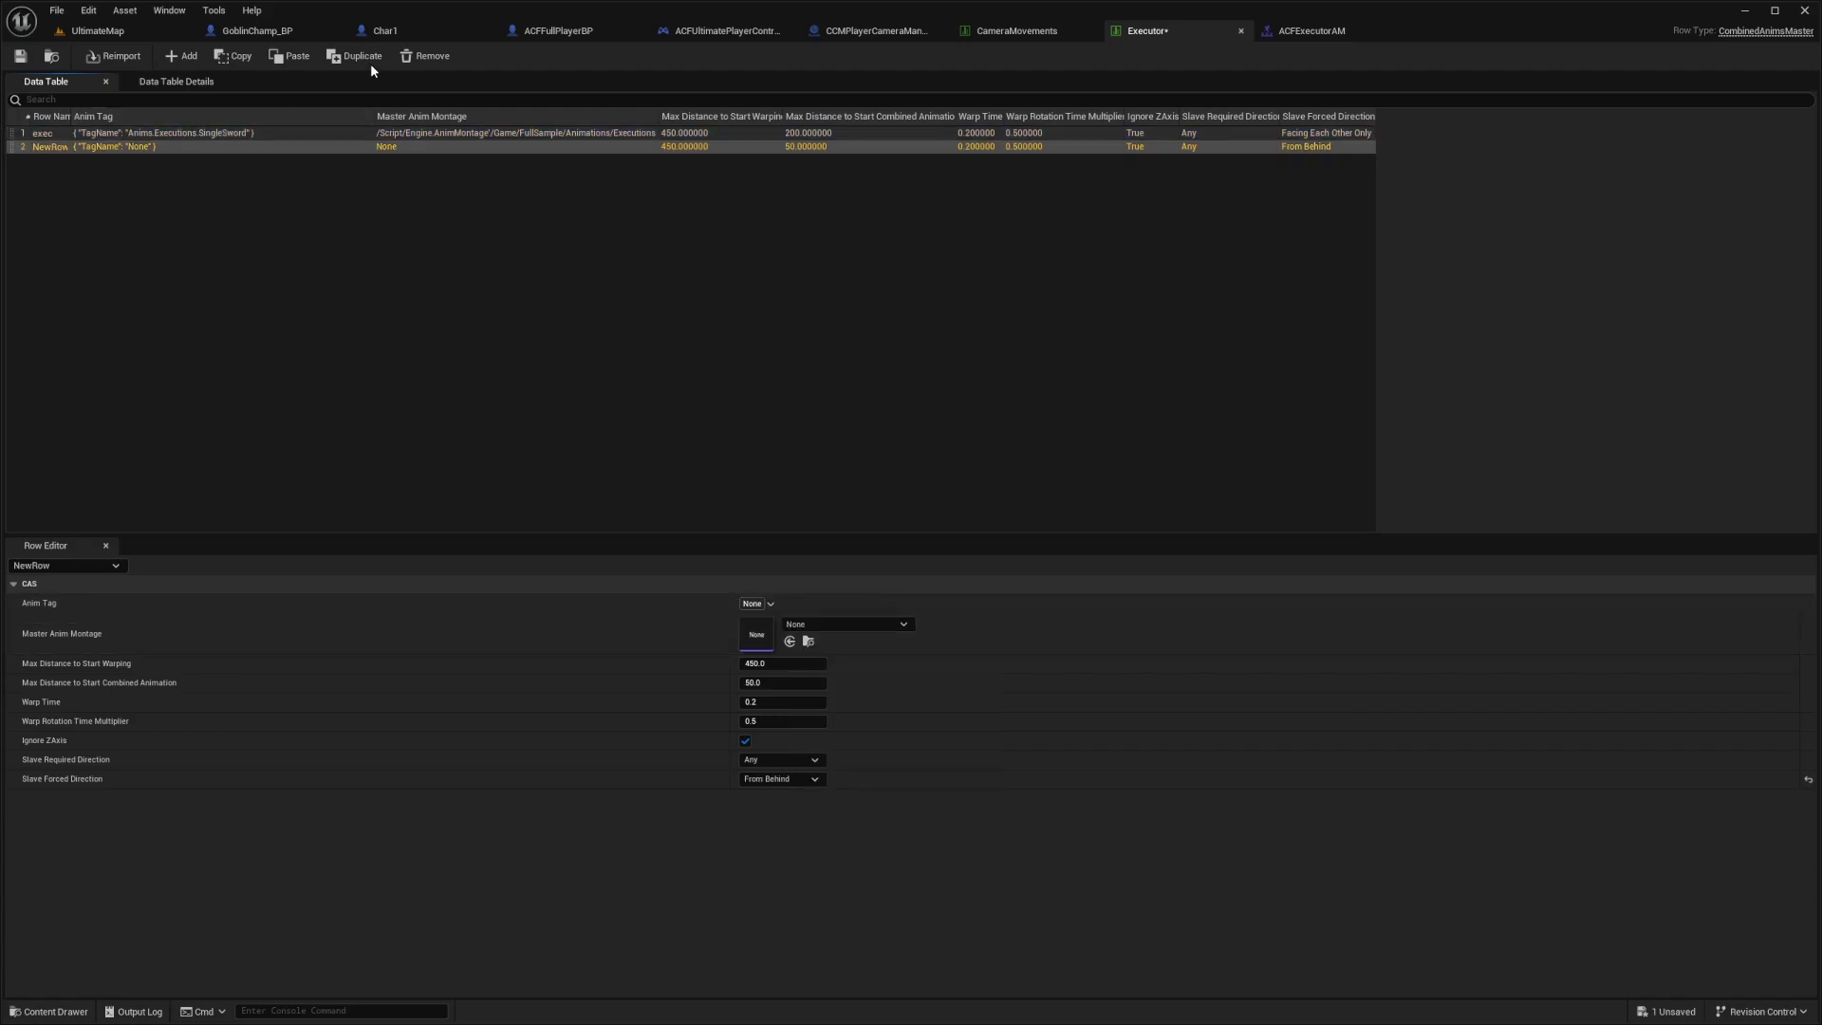
pyautogui.click(414, 56)
pyautogui.hotkey('ctrl', 's')
# - In Char1, duplicate the CCMCameraSpline component and name the copy BehindExecutionSpline
pyautogui.click(740, 32)
pyautogui.click(391, 31)
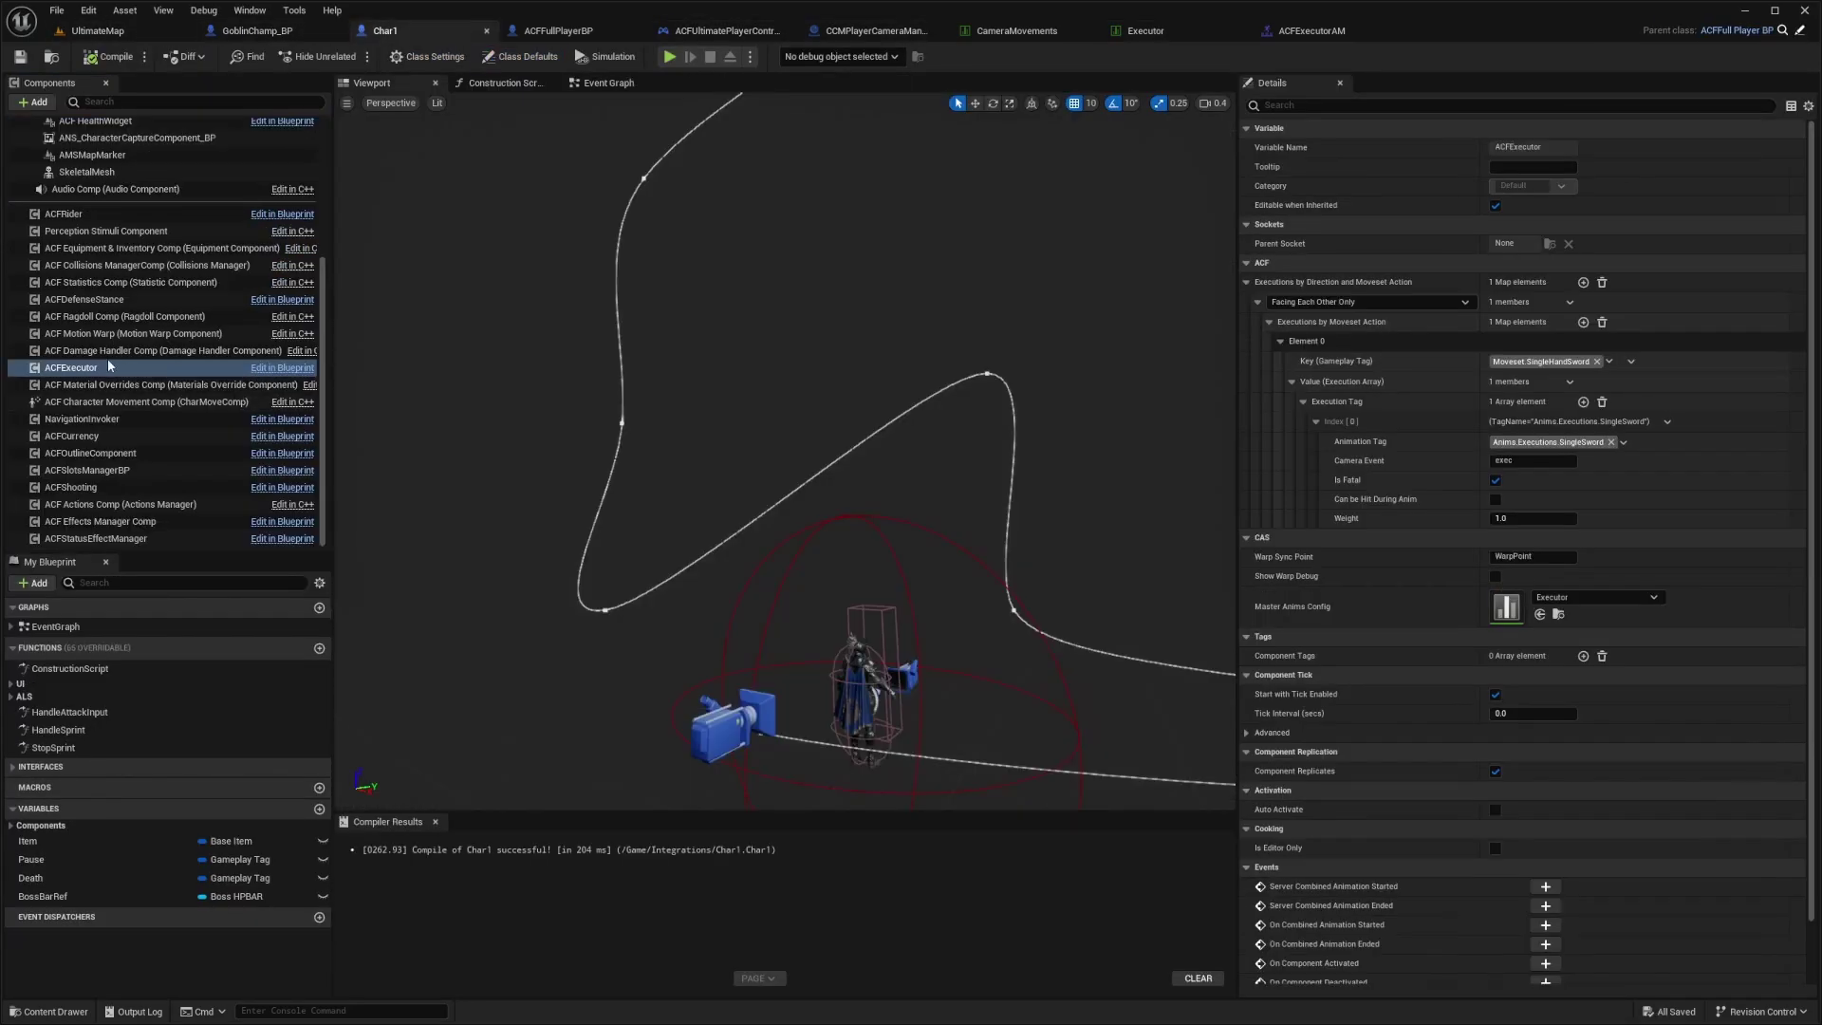
pyautogui.scroll(5, 129, 237)
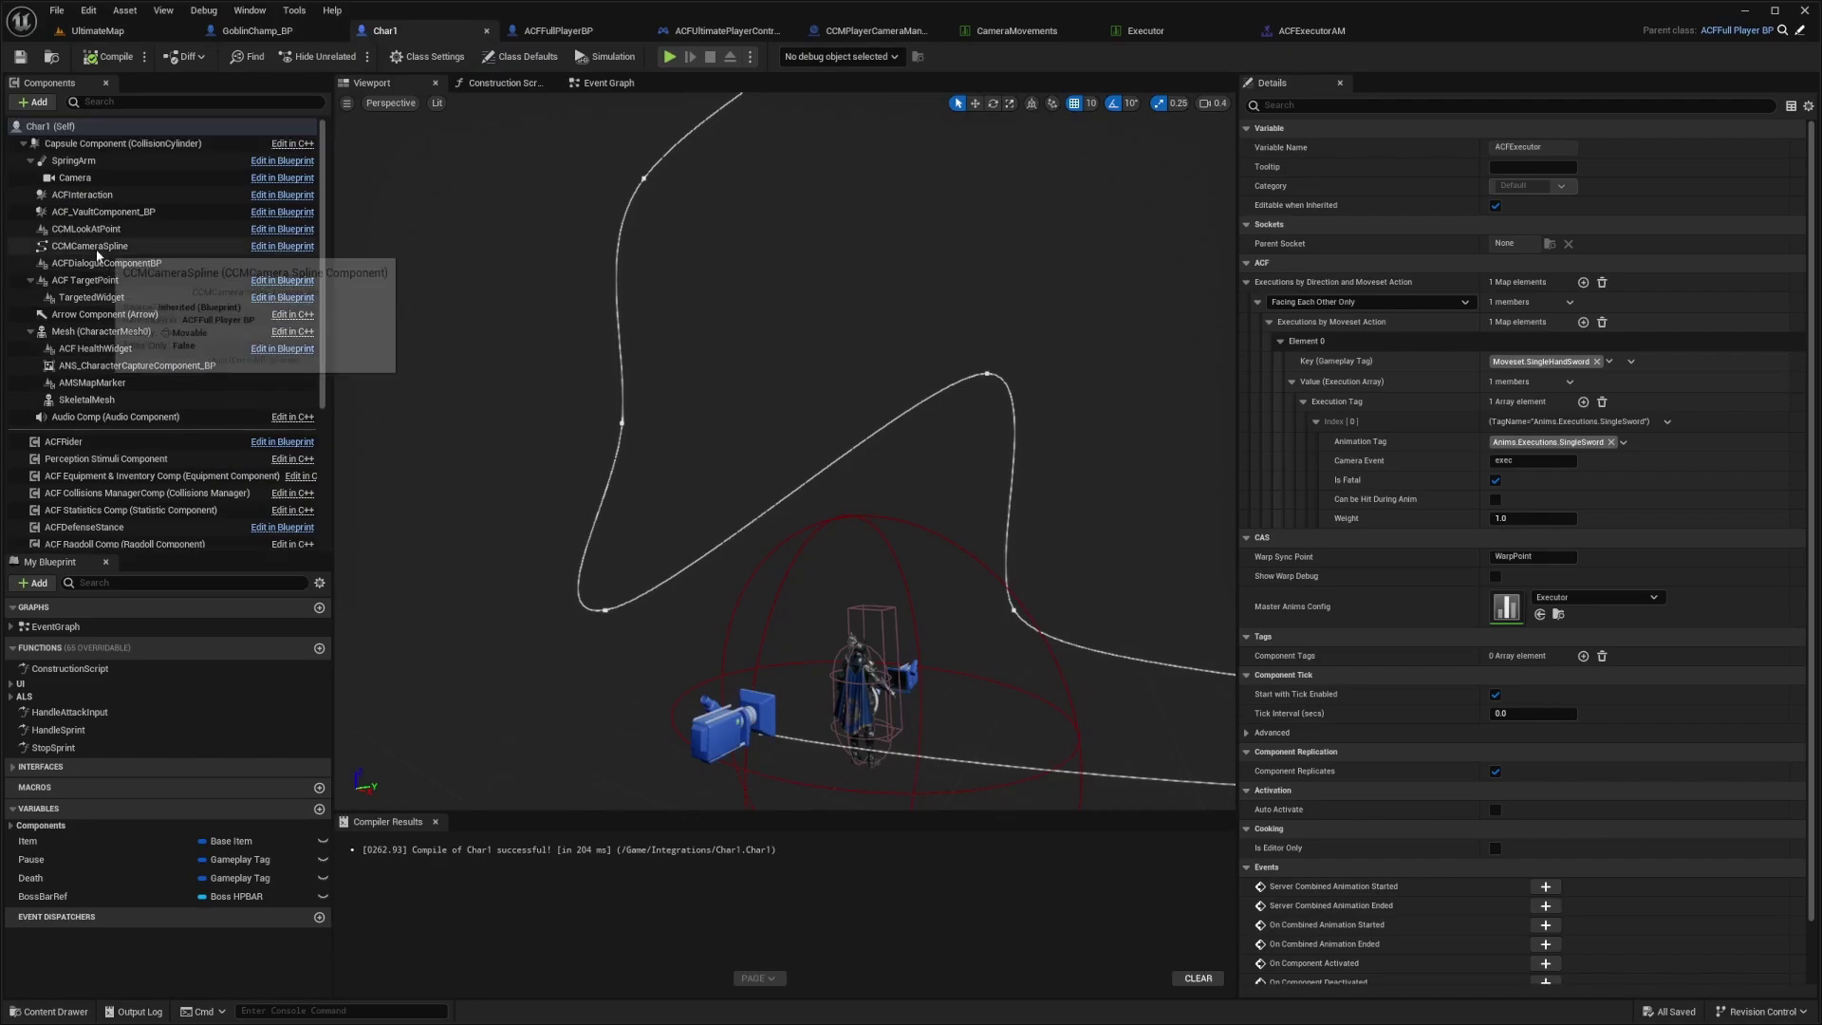
pyautogui.click(95, 246)
pyautogui.moveTo(759, 455); pyautogui.dragTo(788, 465, button='right')
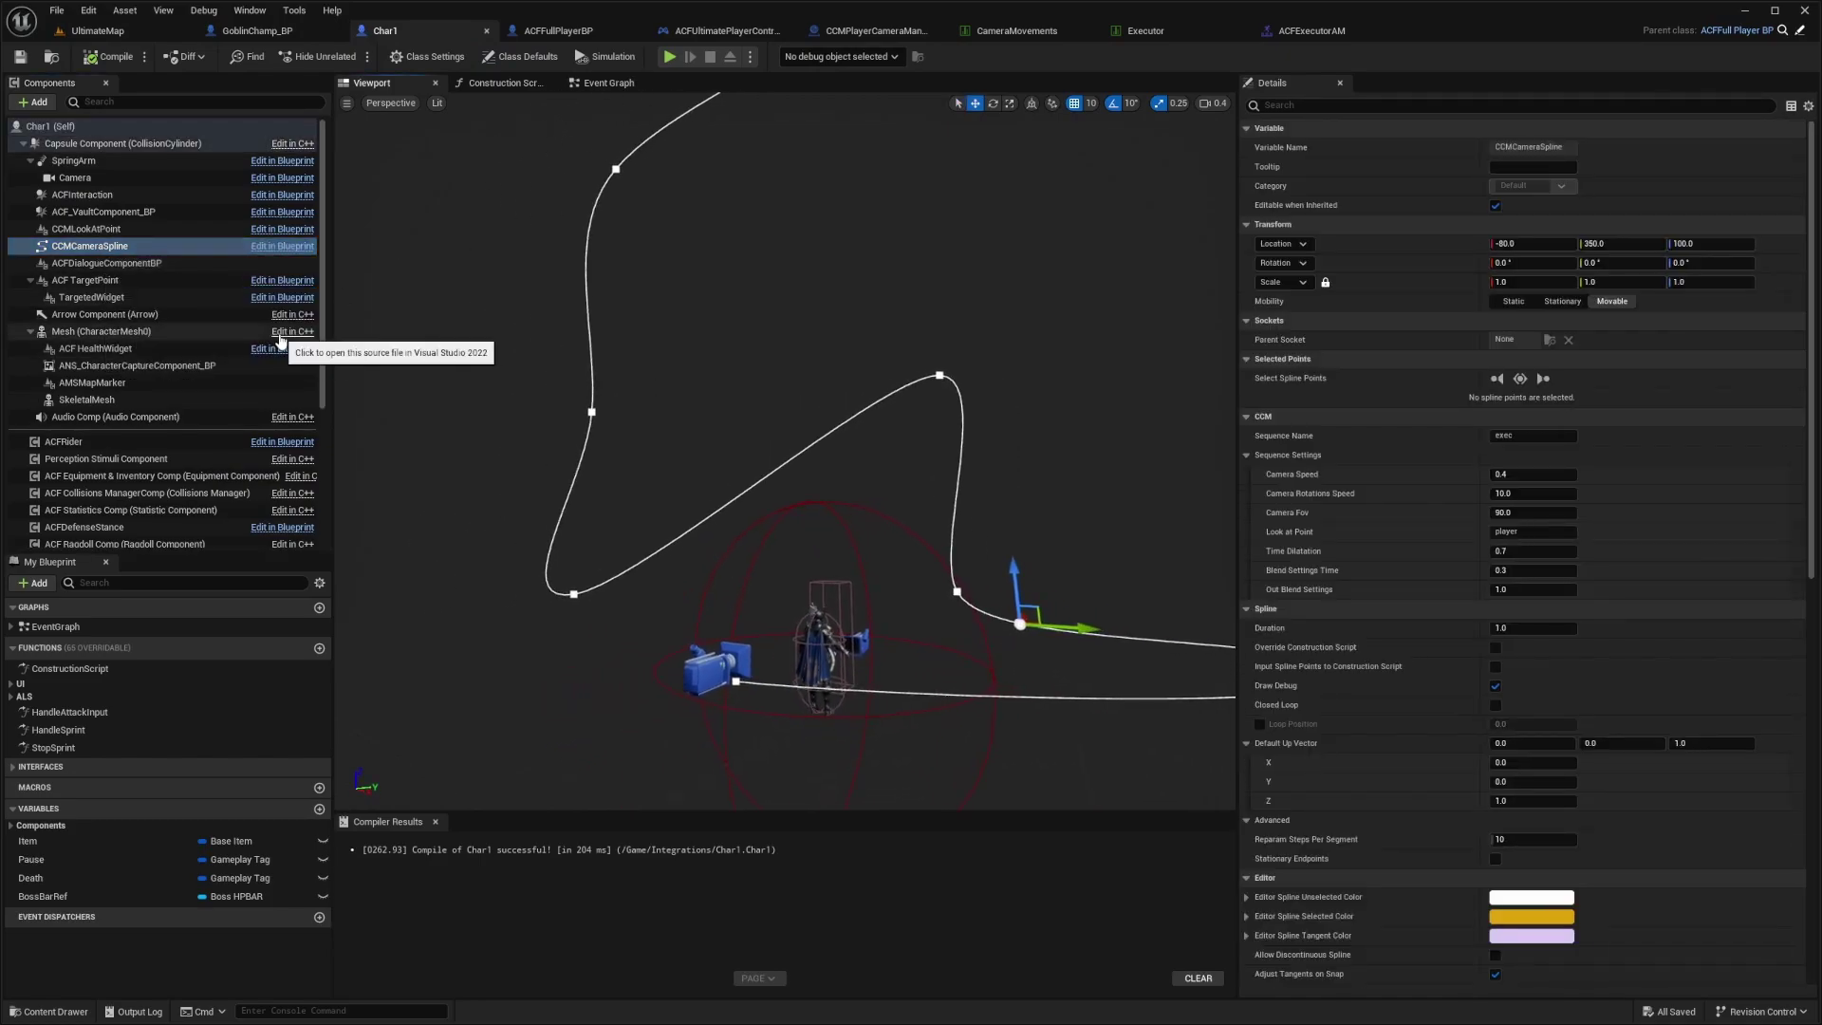
pyautogui.hotkey('ctrl', 'd')
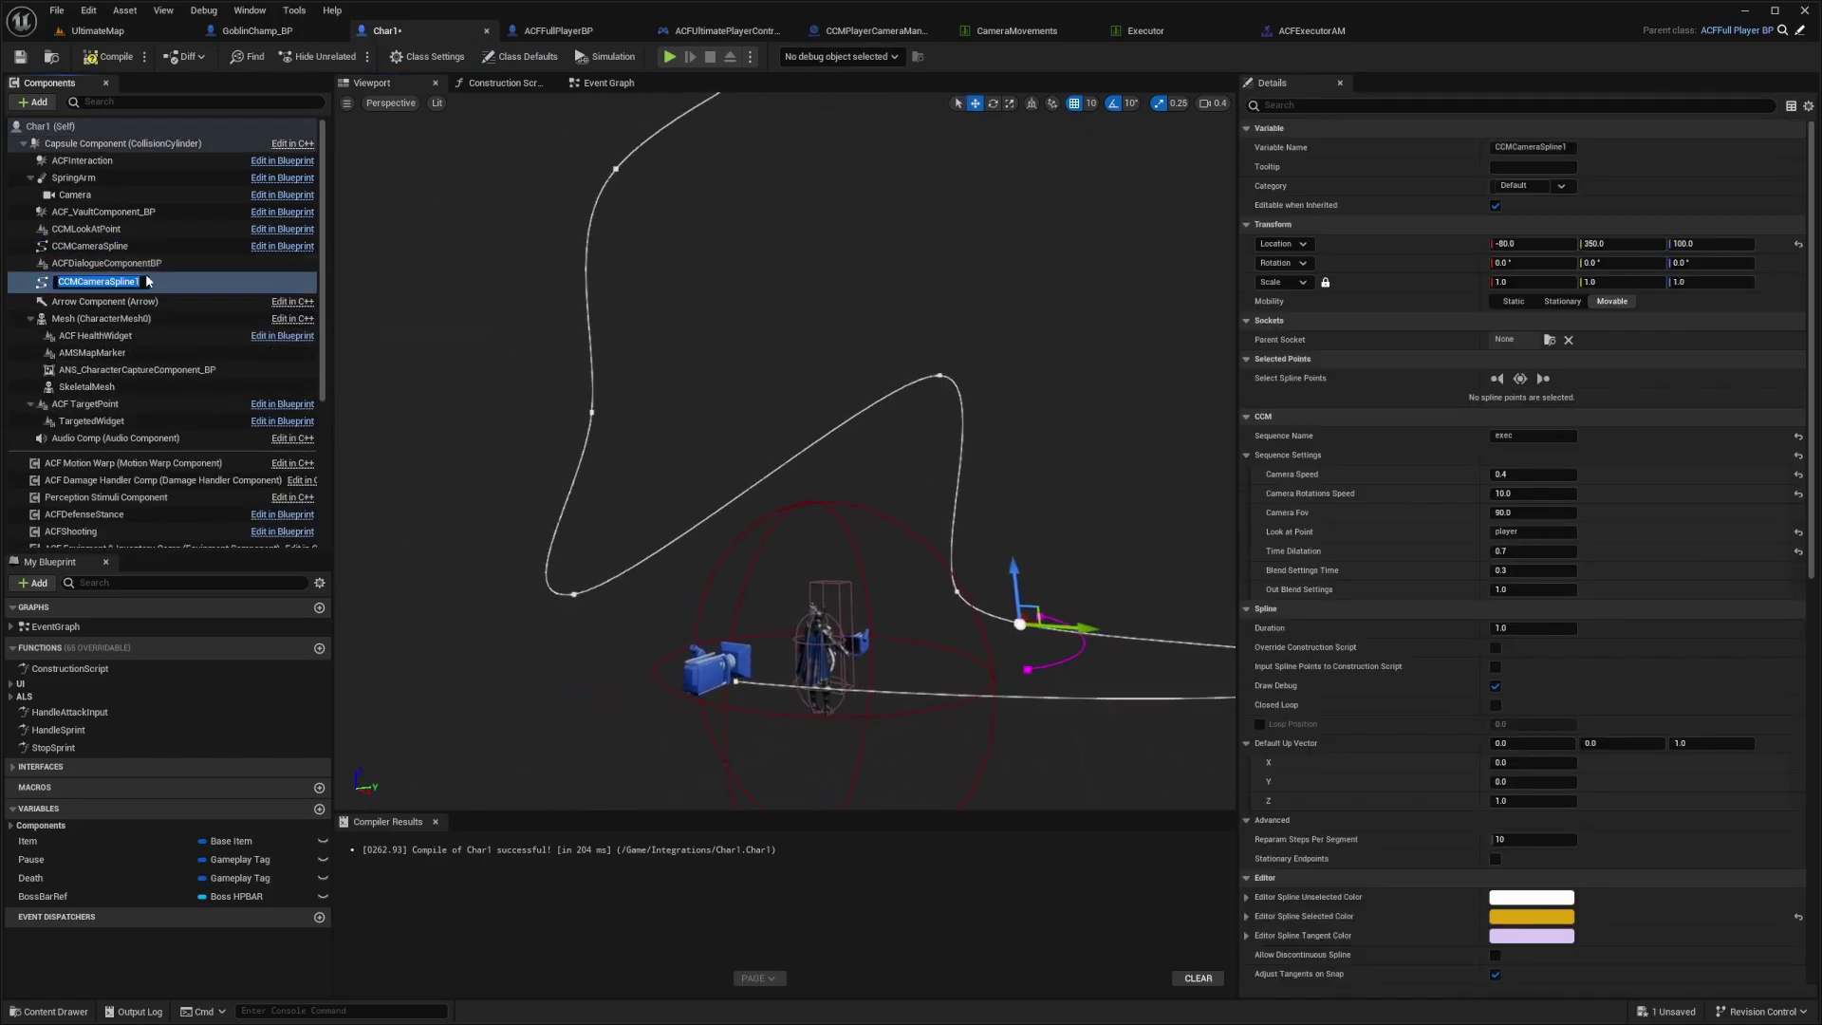
pyautogui.write('BehindE')
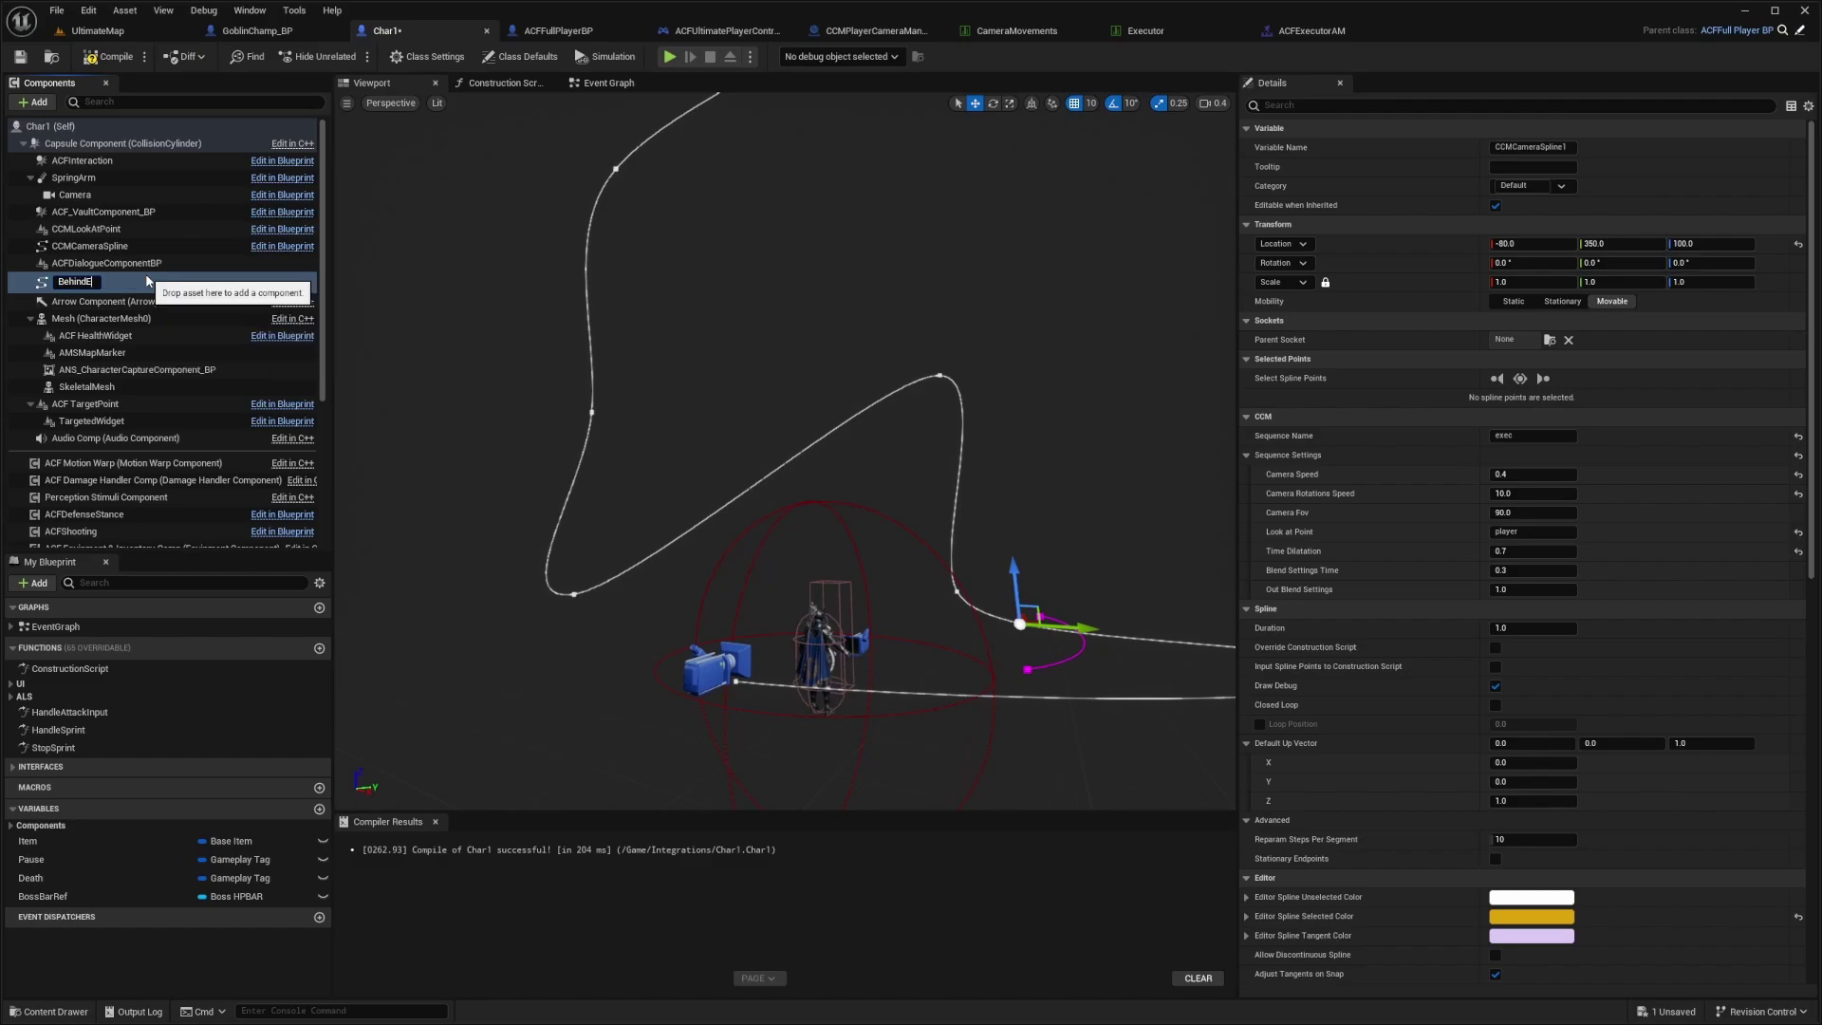
pyautogui.write('xecutionSpline')
pyautogui.press('Return')
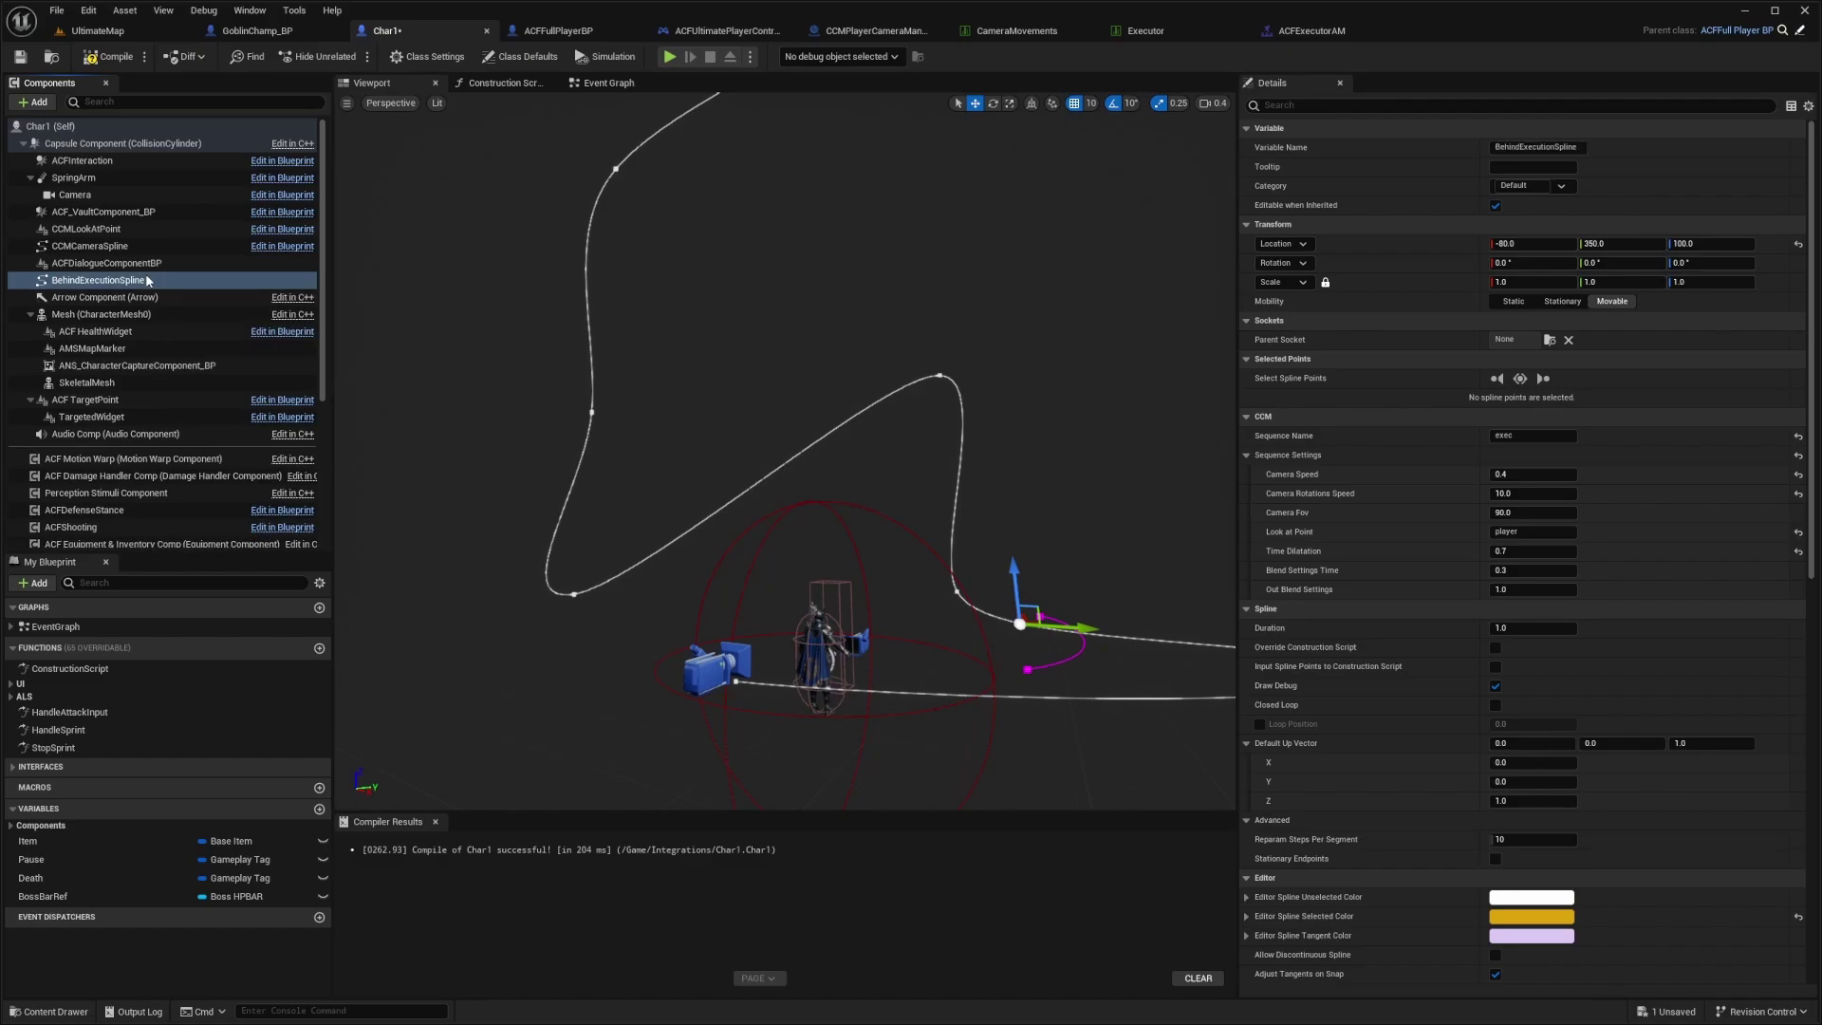
# - Lower BehindExecutionSpline to a Z location of 80 and rotate it to a yaw of -40 degrees
pyautogui.moveTo(743, 484); pyautogui.dragTo(821, 504, button='right')
pyautogui.scroll(-3, 743, 484)
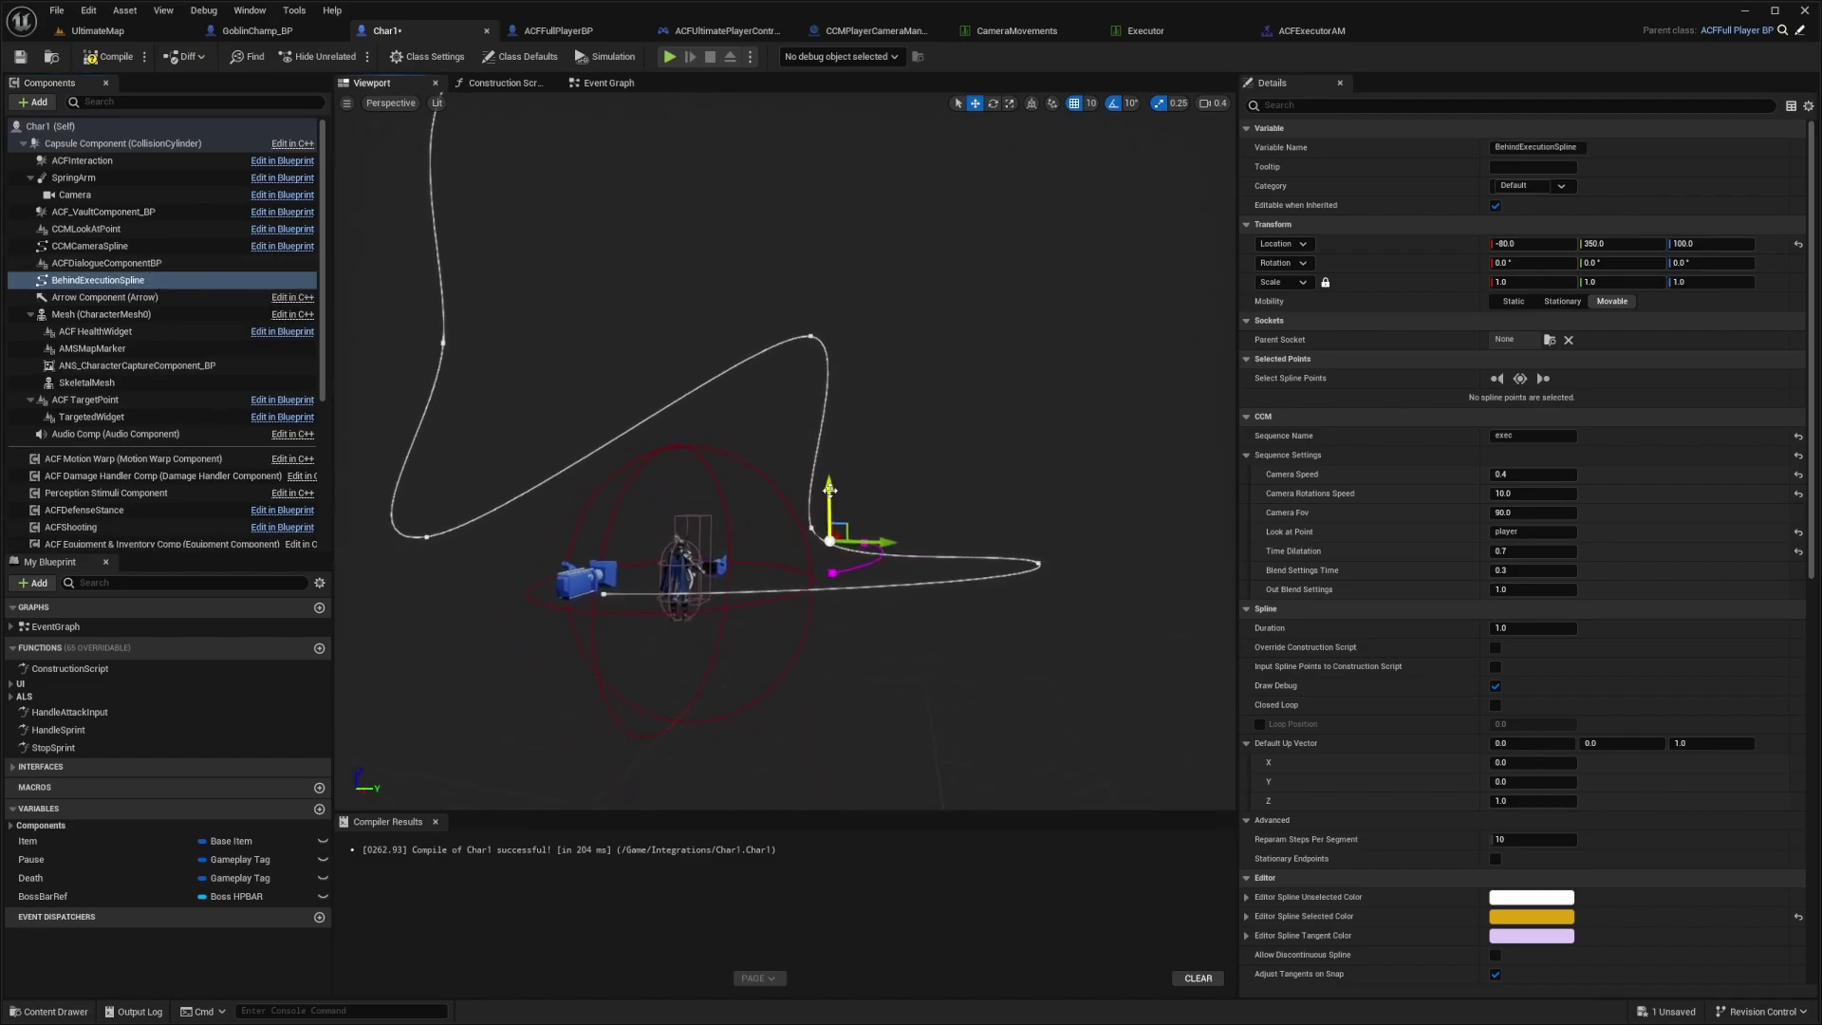
pyautogui.press('w')
pyautogui.moveTo(962, 496); pyautogui.dragTo(740, 550, button='right')
pyautogui.scroll(4, 962, 496)
pyautogui.press('d')
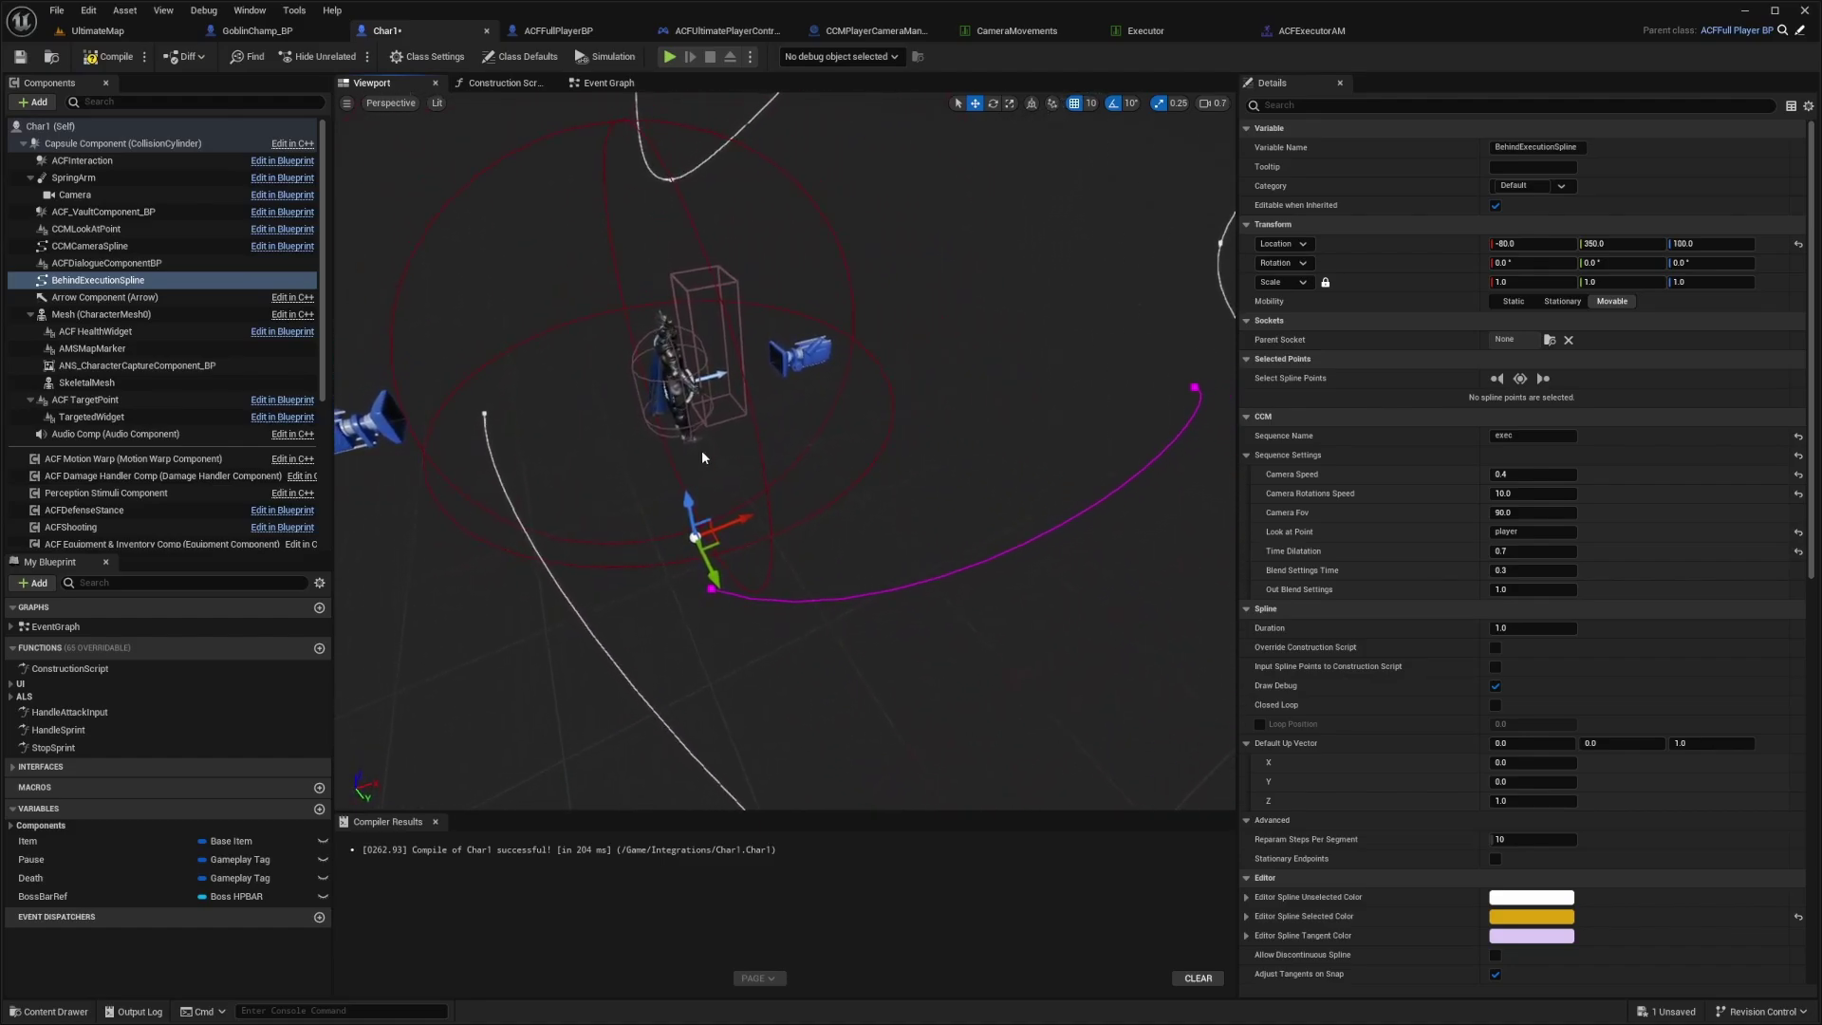
pyautogui.moveTo(680, 500); pyautogui.dragTo(758, 504)
pyautogui.press('e')
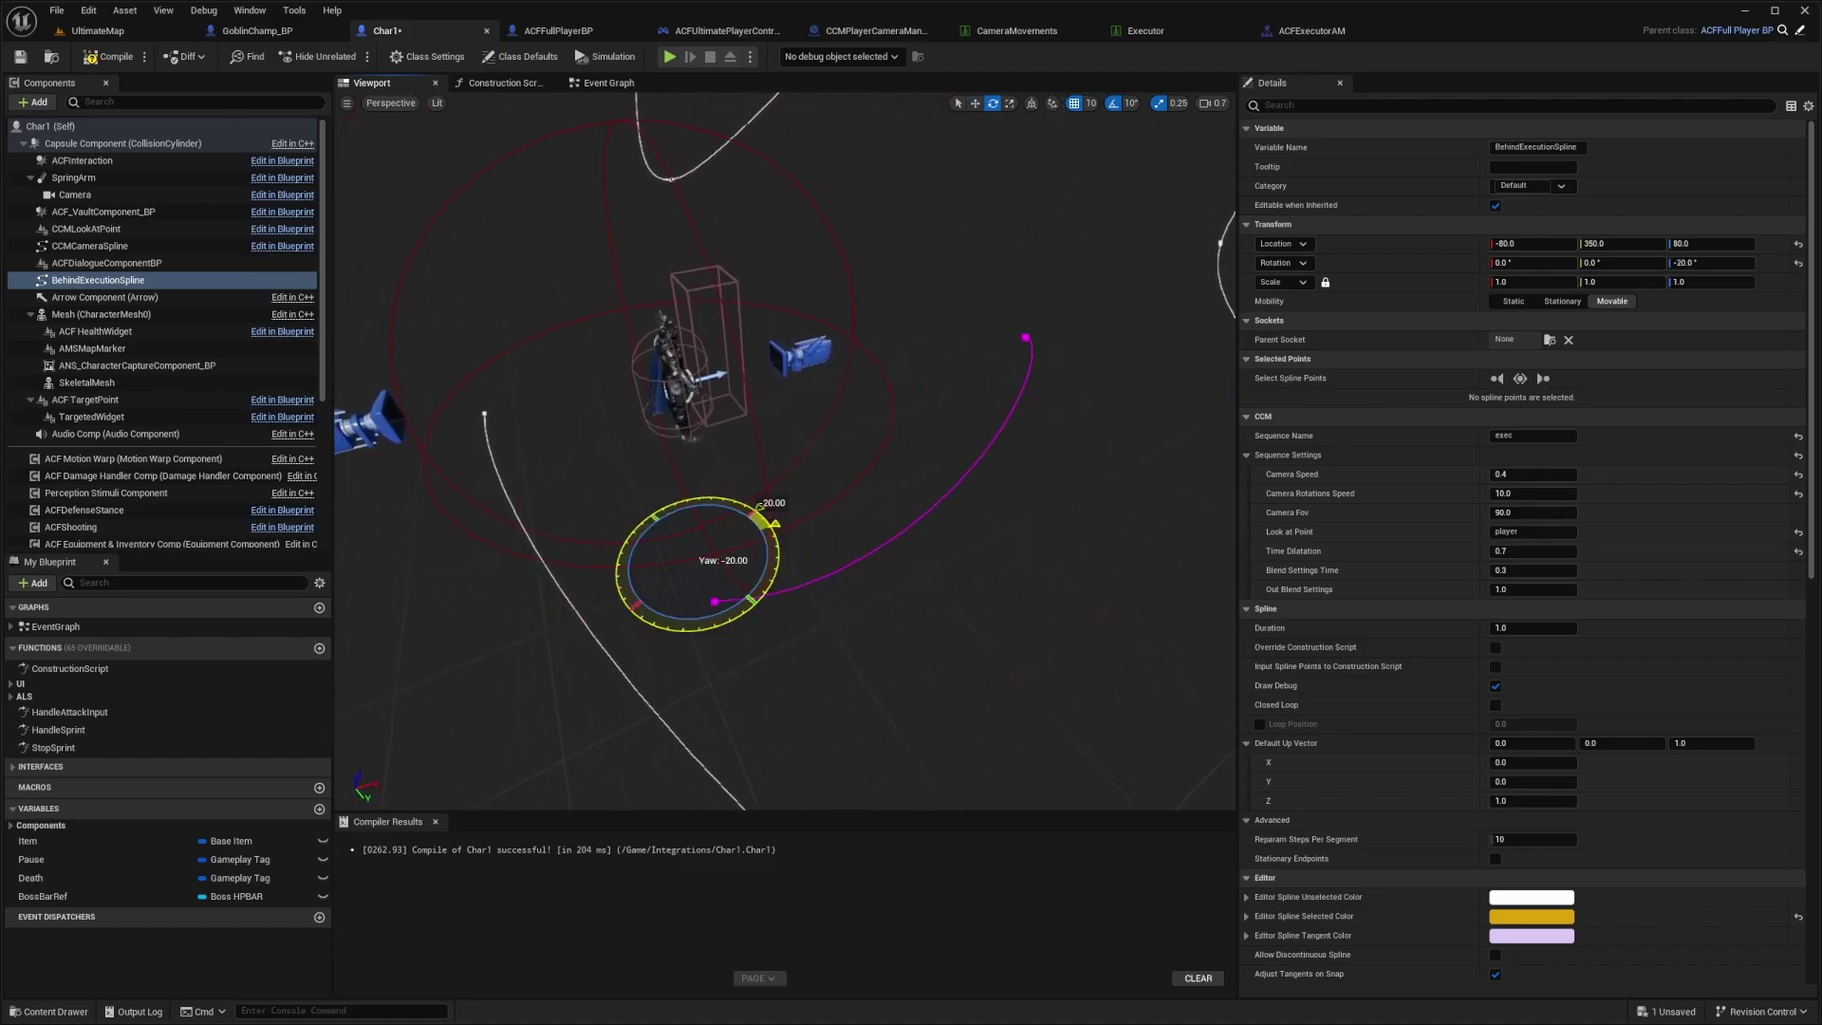
pyautogui.press('w')
pyautogui.moveTo(758, 512); pyautogui.dragTo(429, 349, button='right')
pyautogui.press('d')
pyautogui.press('s')
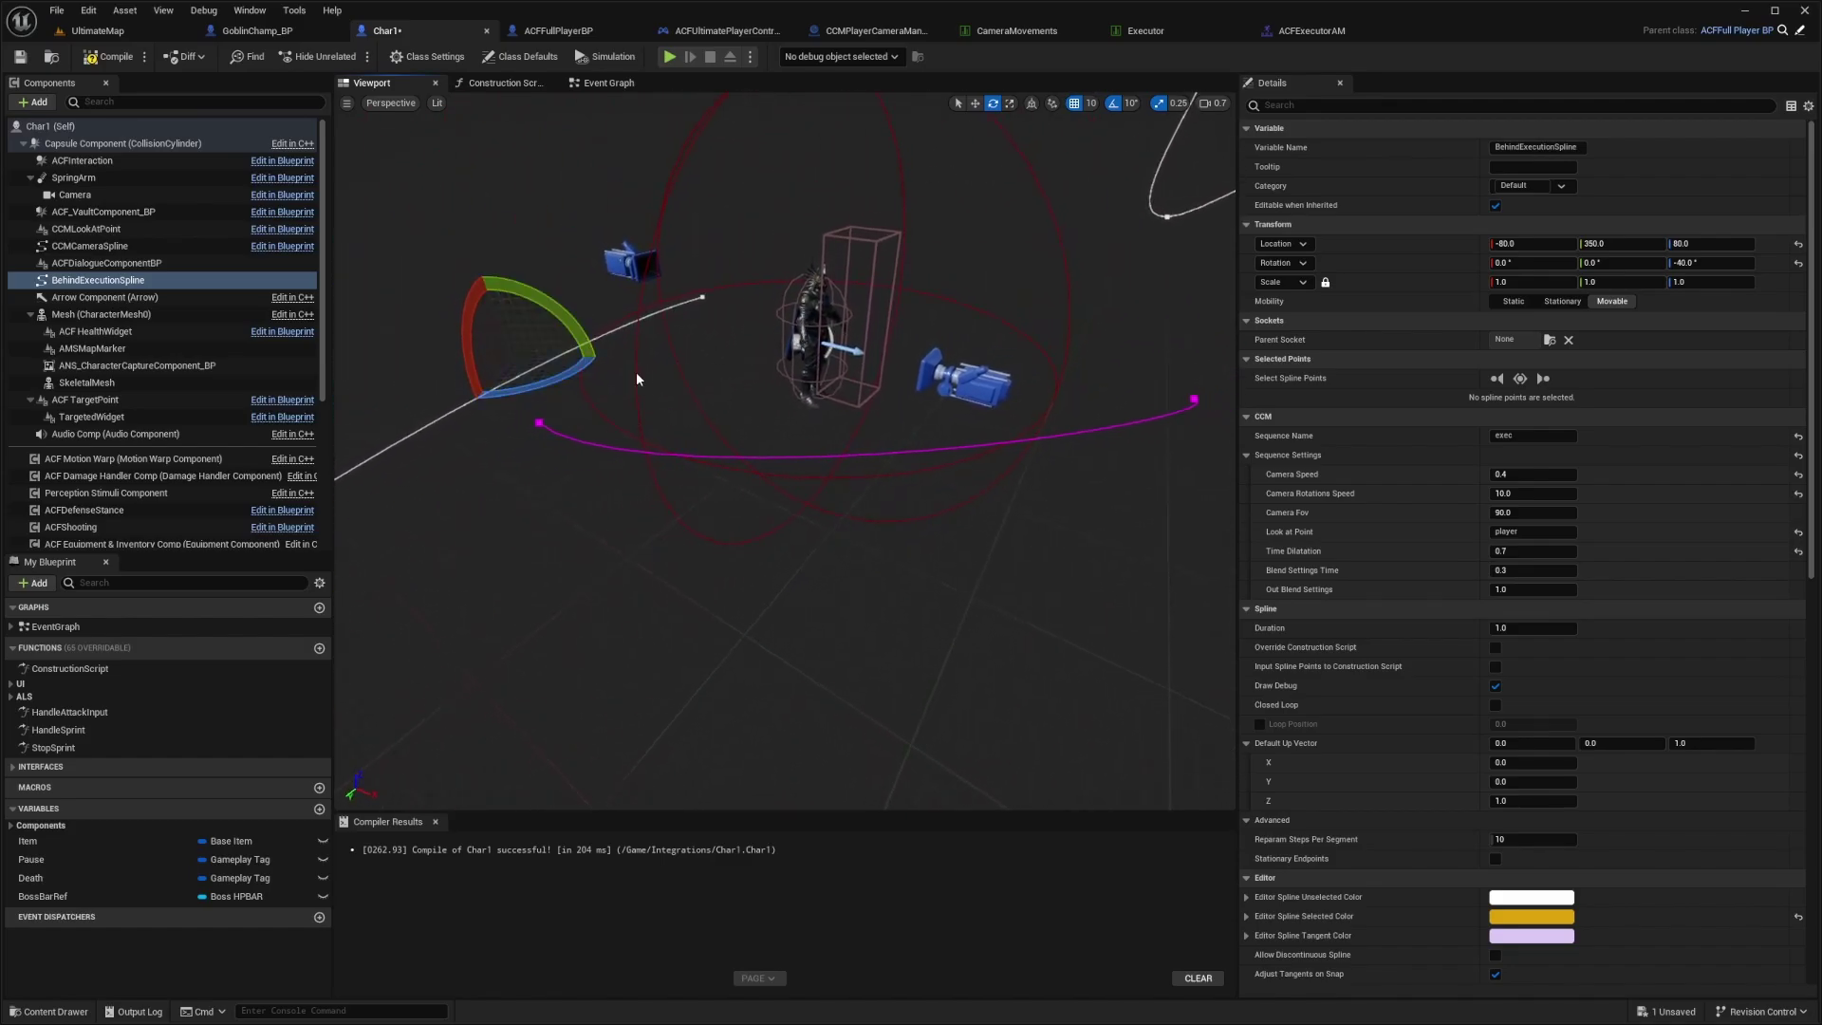
# - Examine the BehindExecutionSpline path around the character and its sequence name
pyautogui.press('d')
pyautogui.moveTo(1102, 364)
pyautogui.mouseDown(button='right')
pyautogui.moveTo(408, 318)
pyautogui.moveTo(1102, 363)
pyautogui.mouseUp(button='right')
pyautogui.press('d')
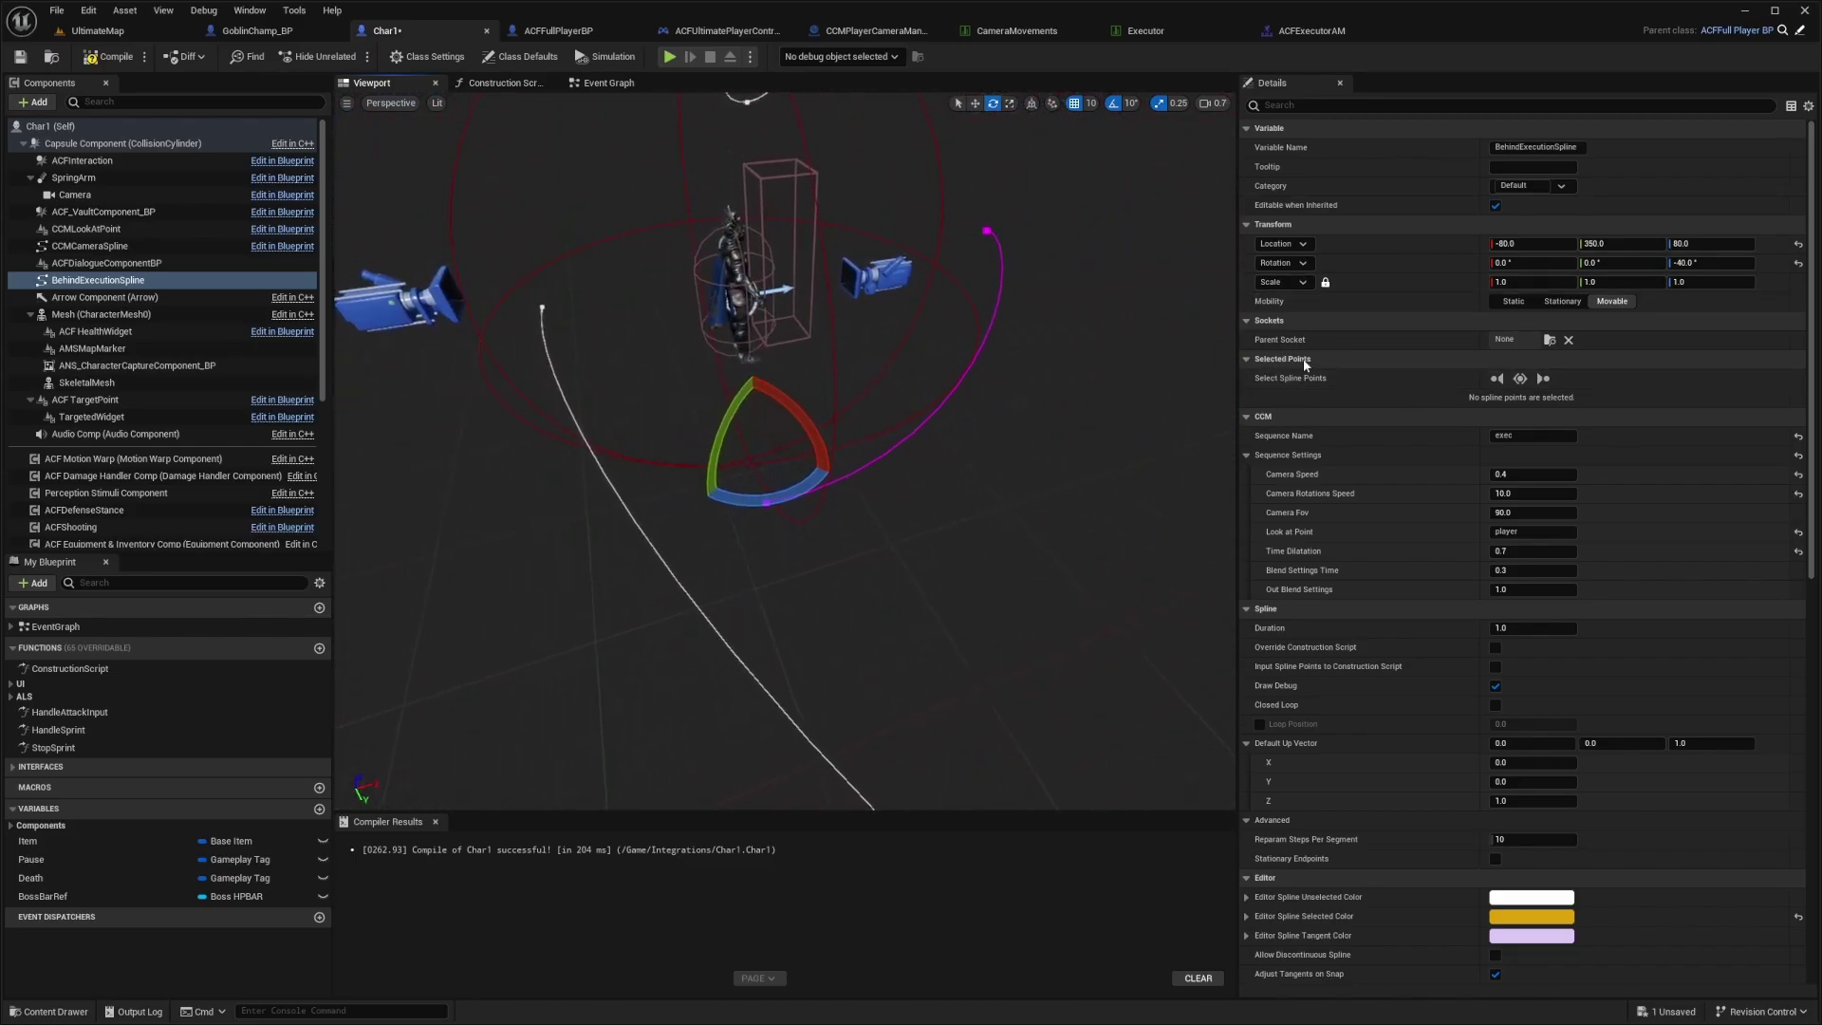
pyautogui.moveTo(737, 291); pyautogui.dragTo(761, 282, button='right')
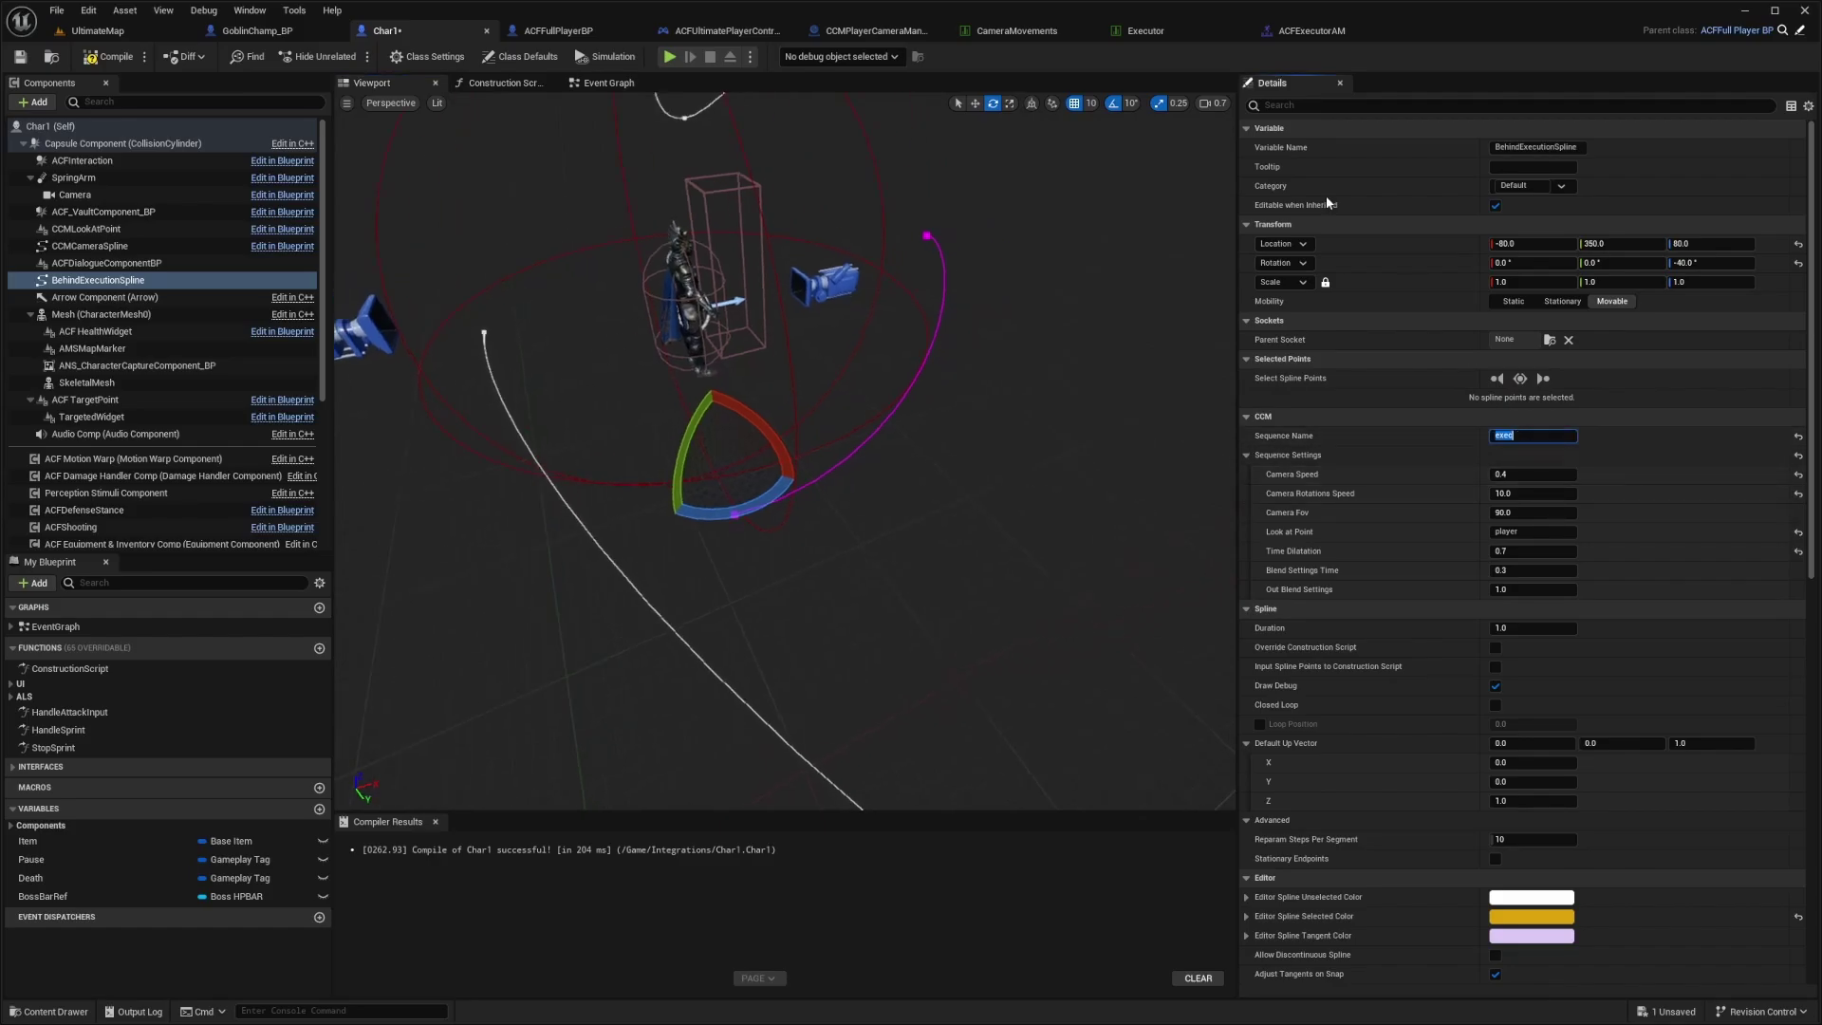
# - Review the ACFExecutor component's facing-each-other execution entry in Char1 alongside the exec row of the Executor data table
pyautogui.click(1145, 30)
pyautogui.click(399, 30)
pyautogui.scroll(-5, 120, 368)
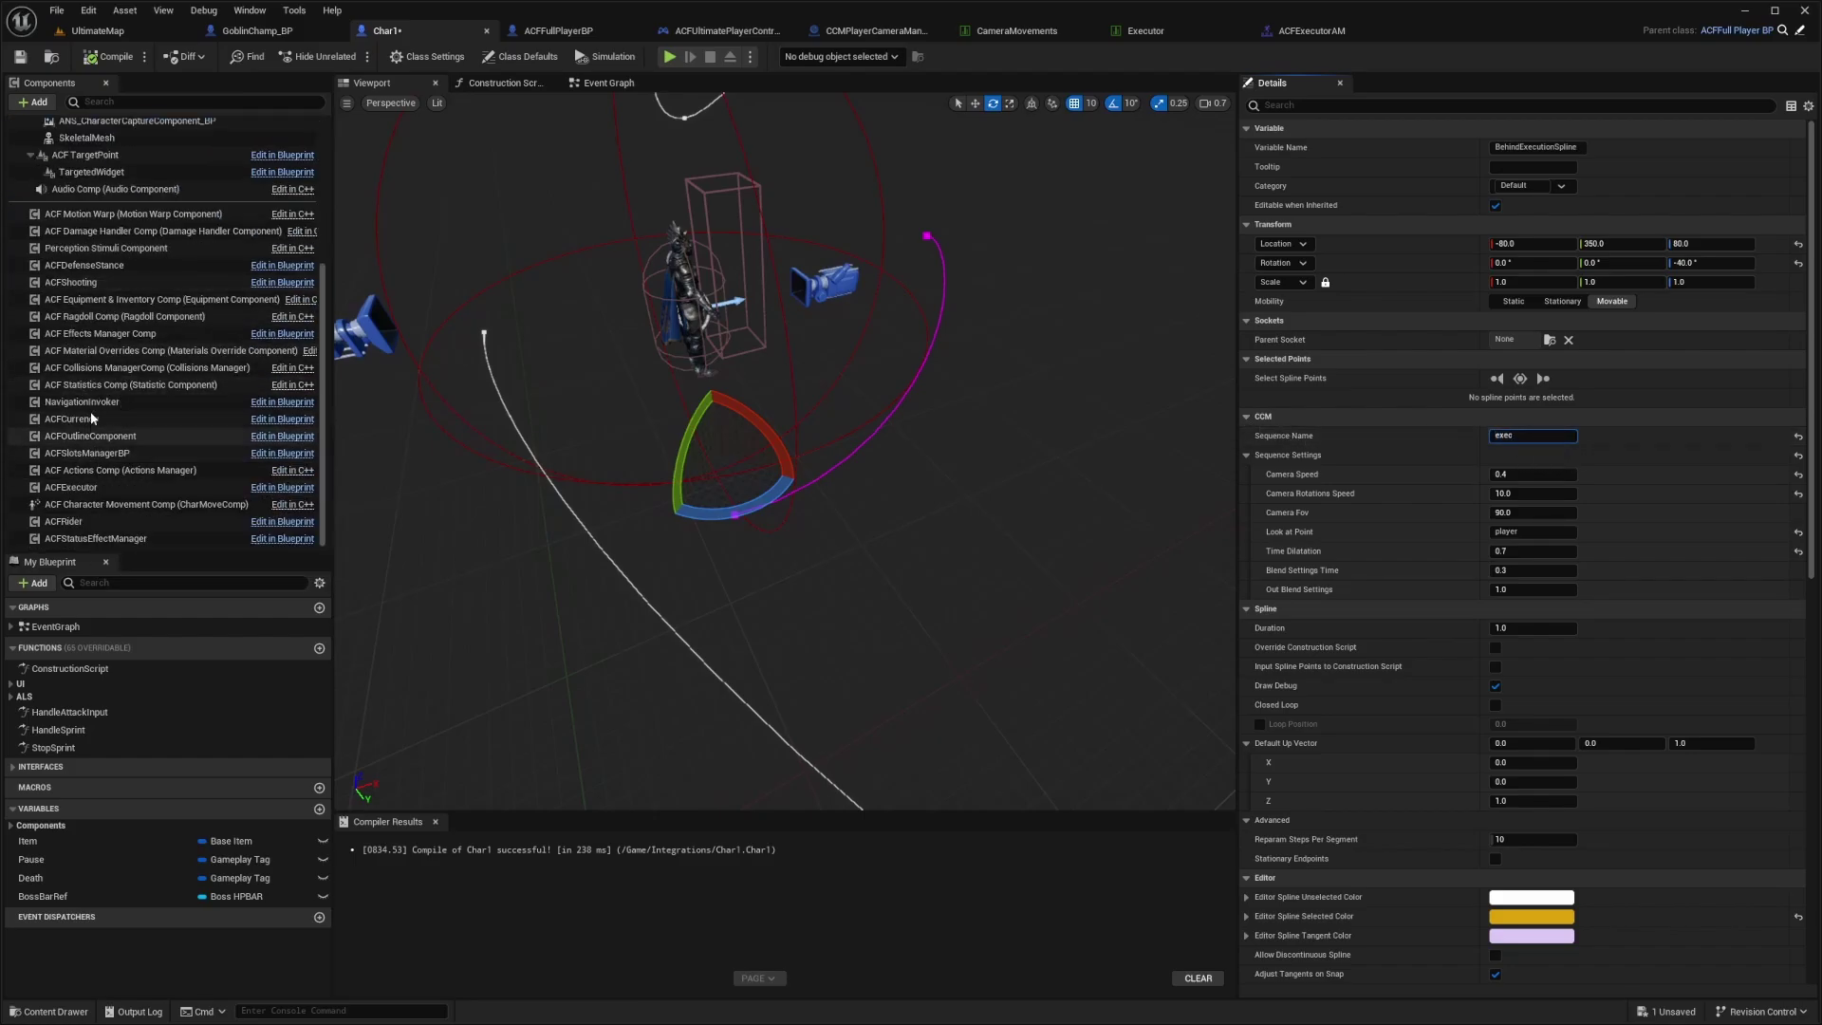
pyautogui.click(76, 487)
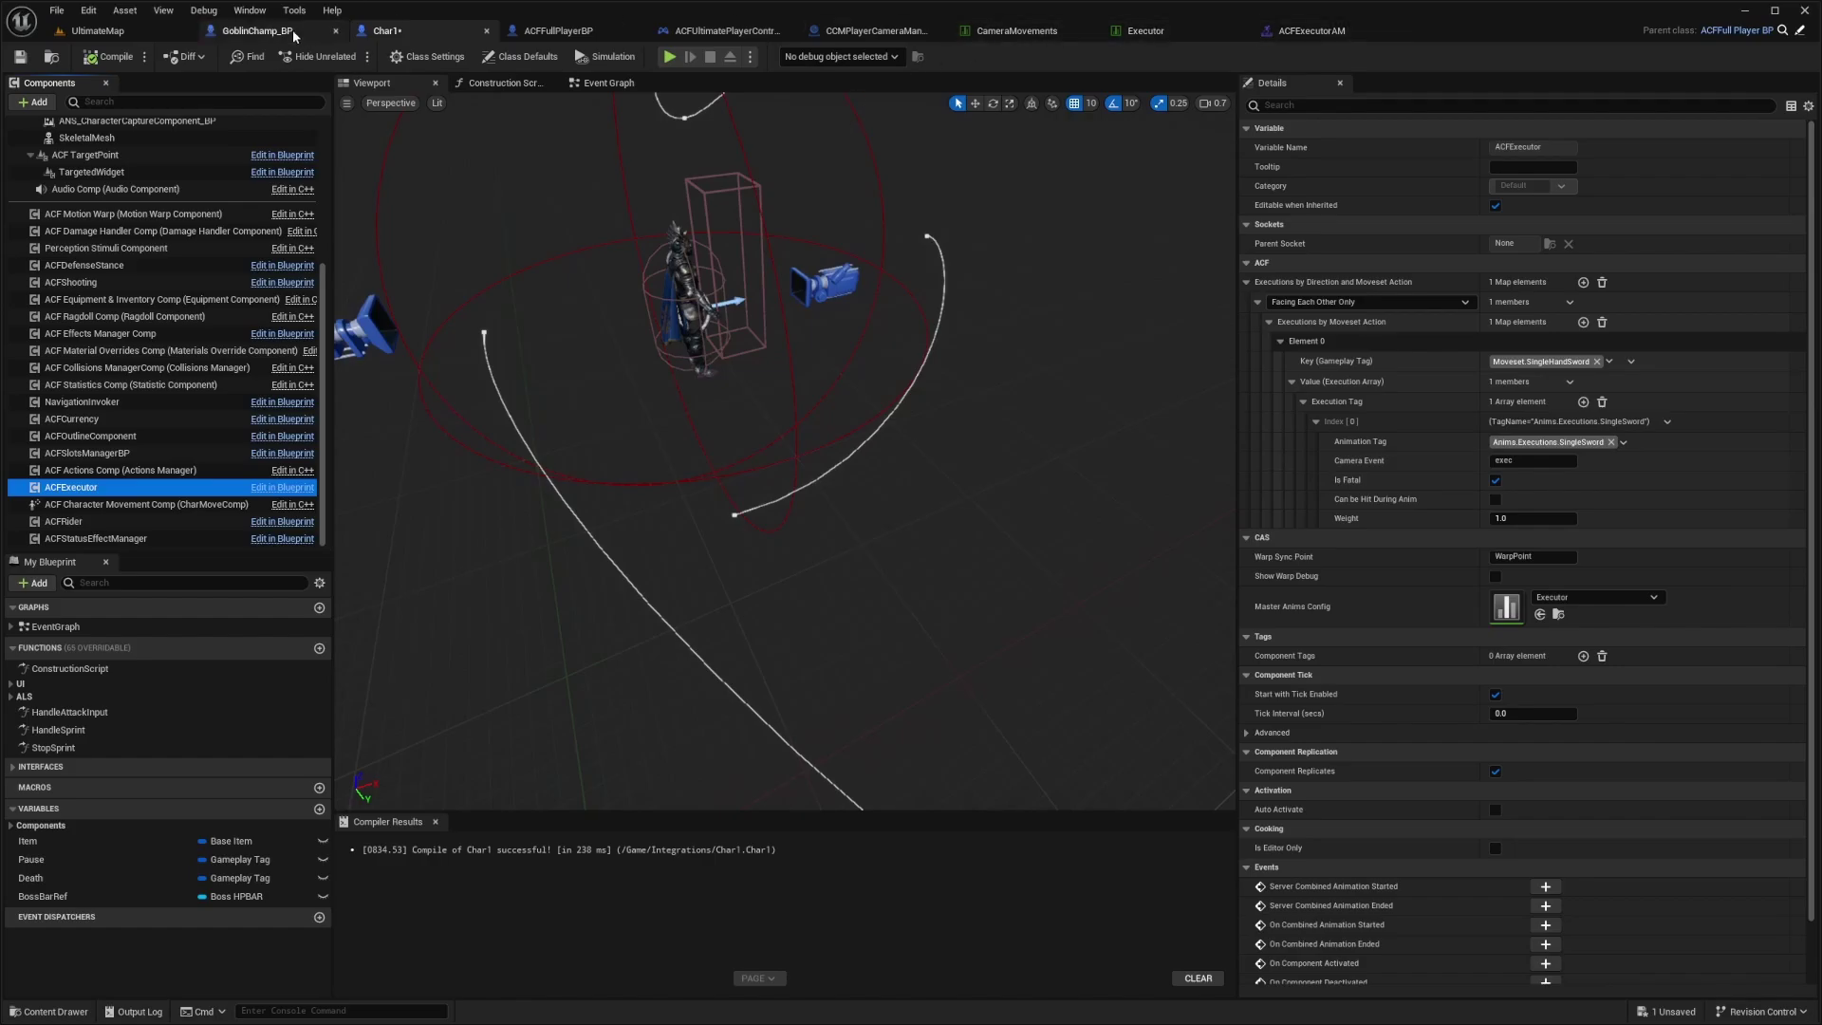
pyautogui.click(1181, 37)
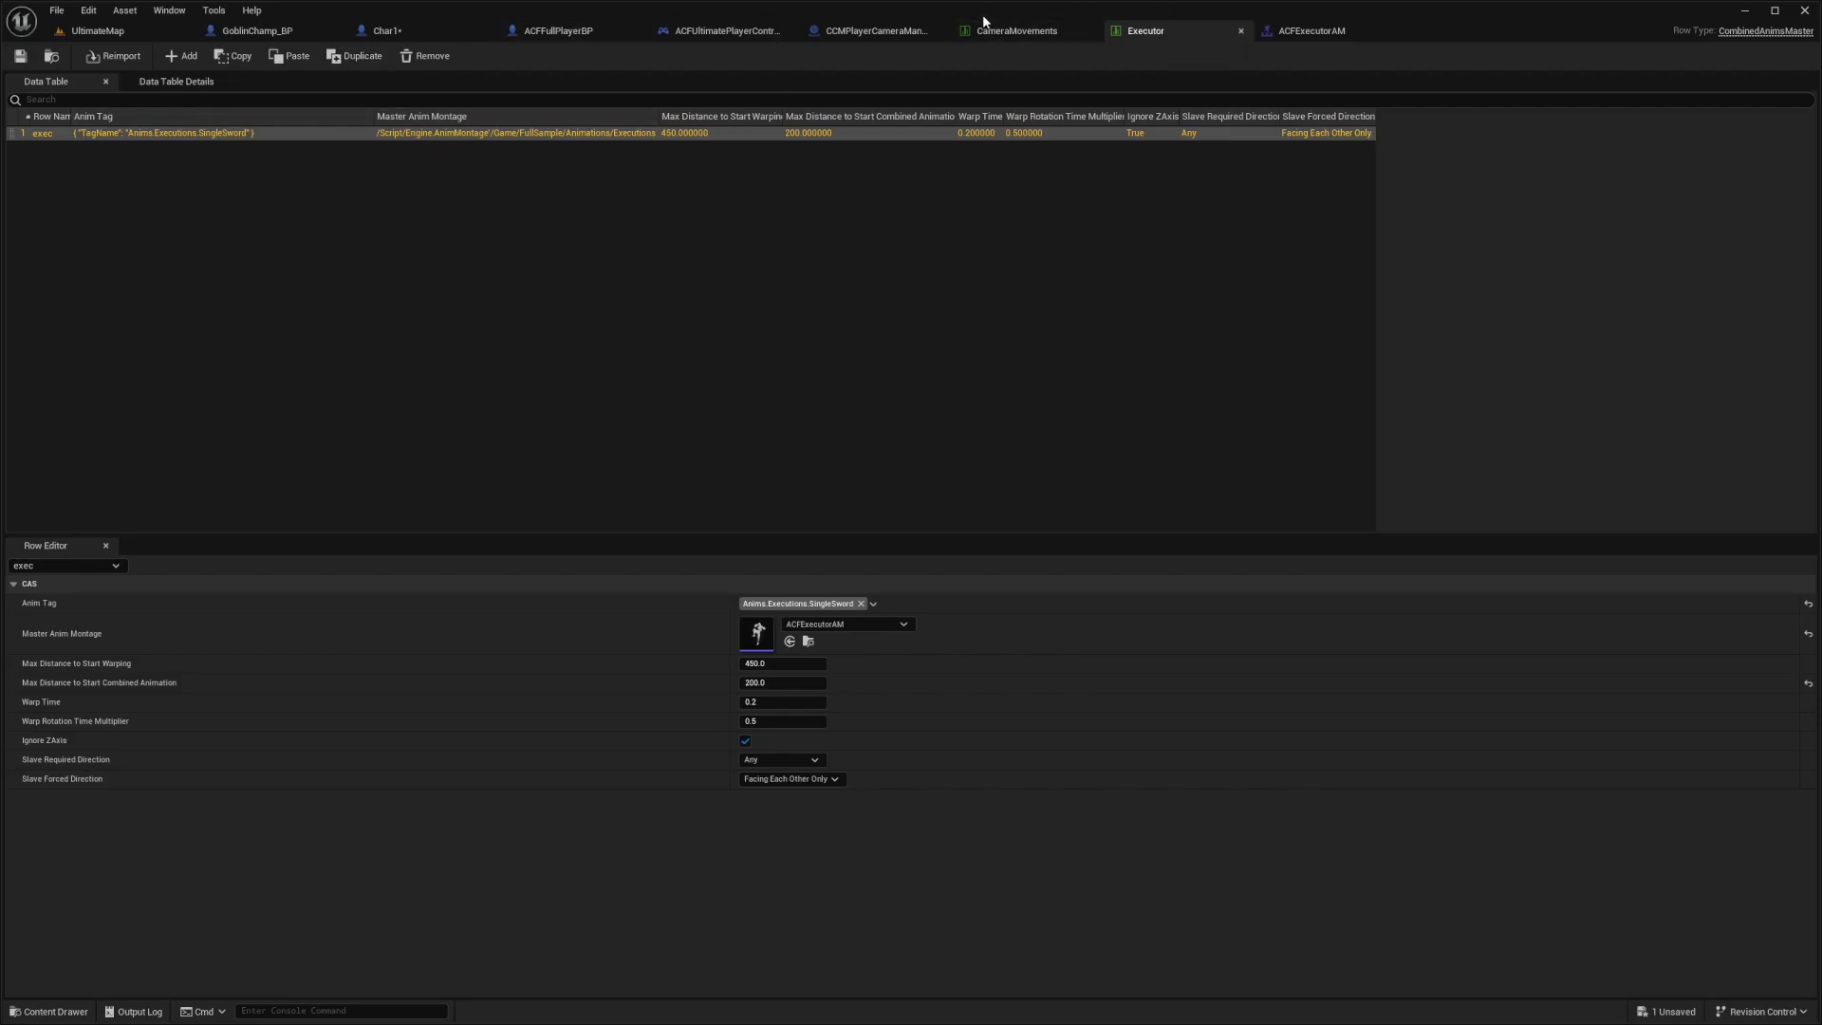
# - Return to Char1 and save the character blueprint
pyautogui.click(387, 31)
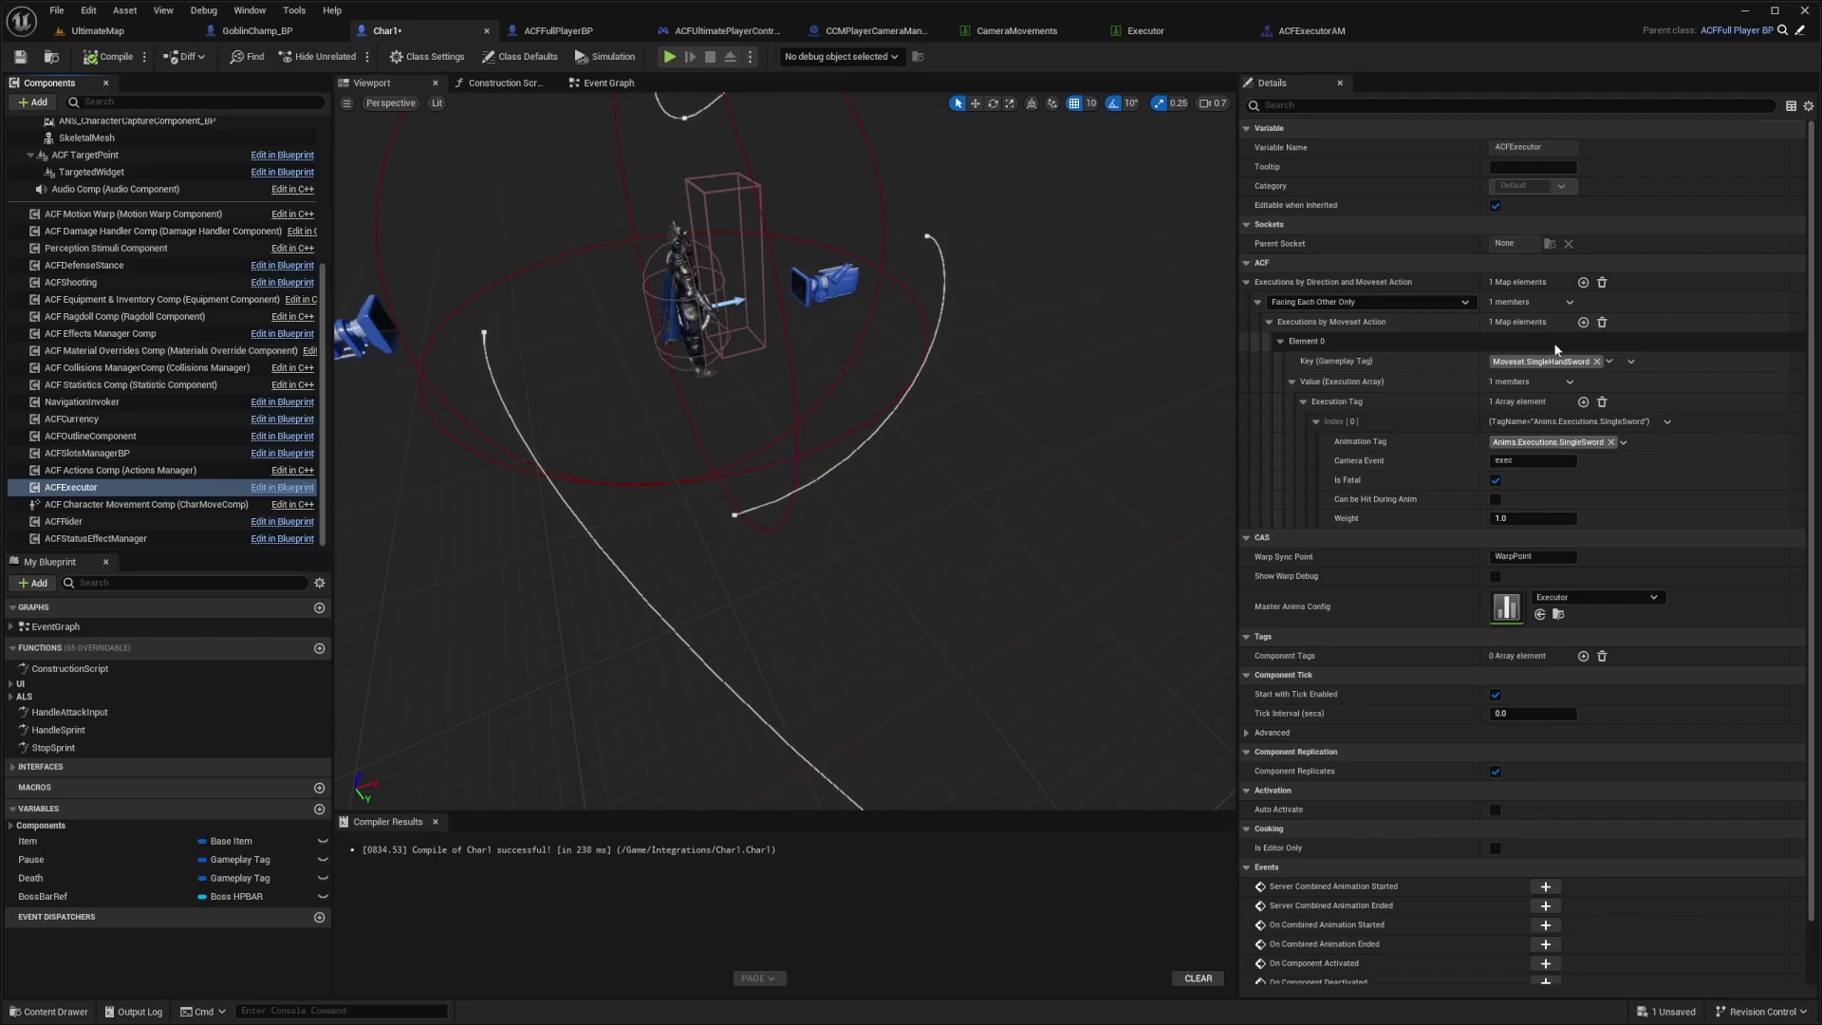
pyautogui.hotkey('ctrl', 's')
pyautogui.moveTo(879, 504); pyautogui.dragTo(880, 427, button='right')
pyautogui.scroll(-3, 880, 504)
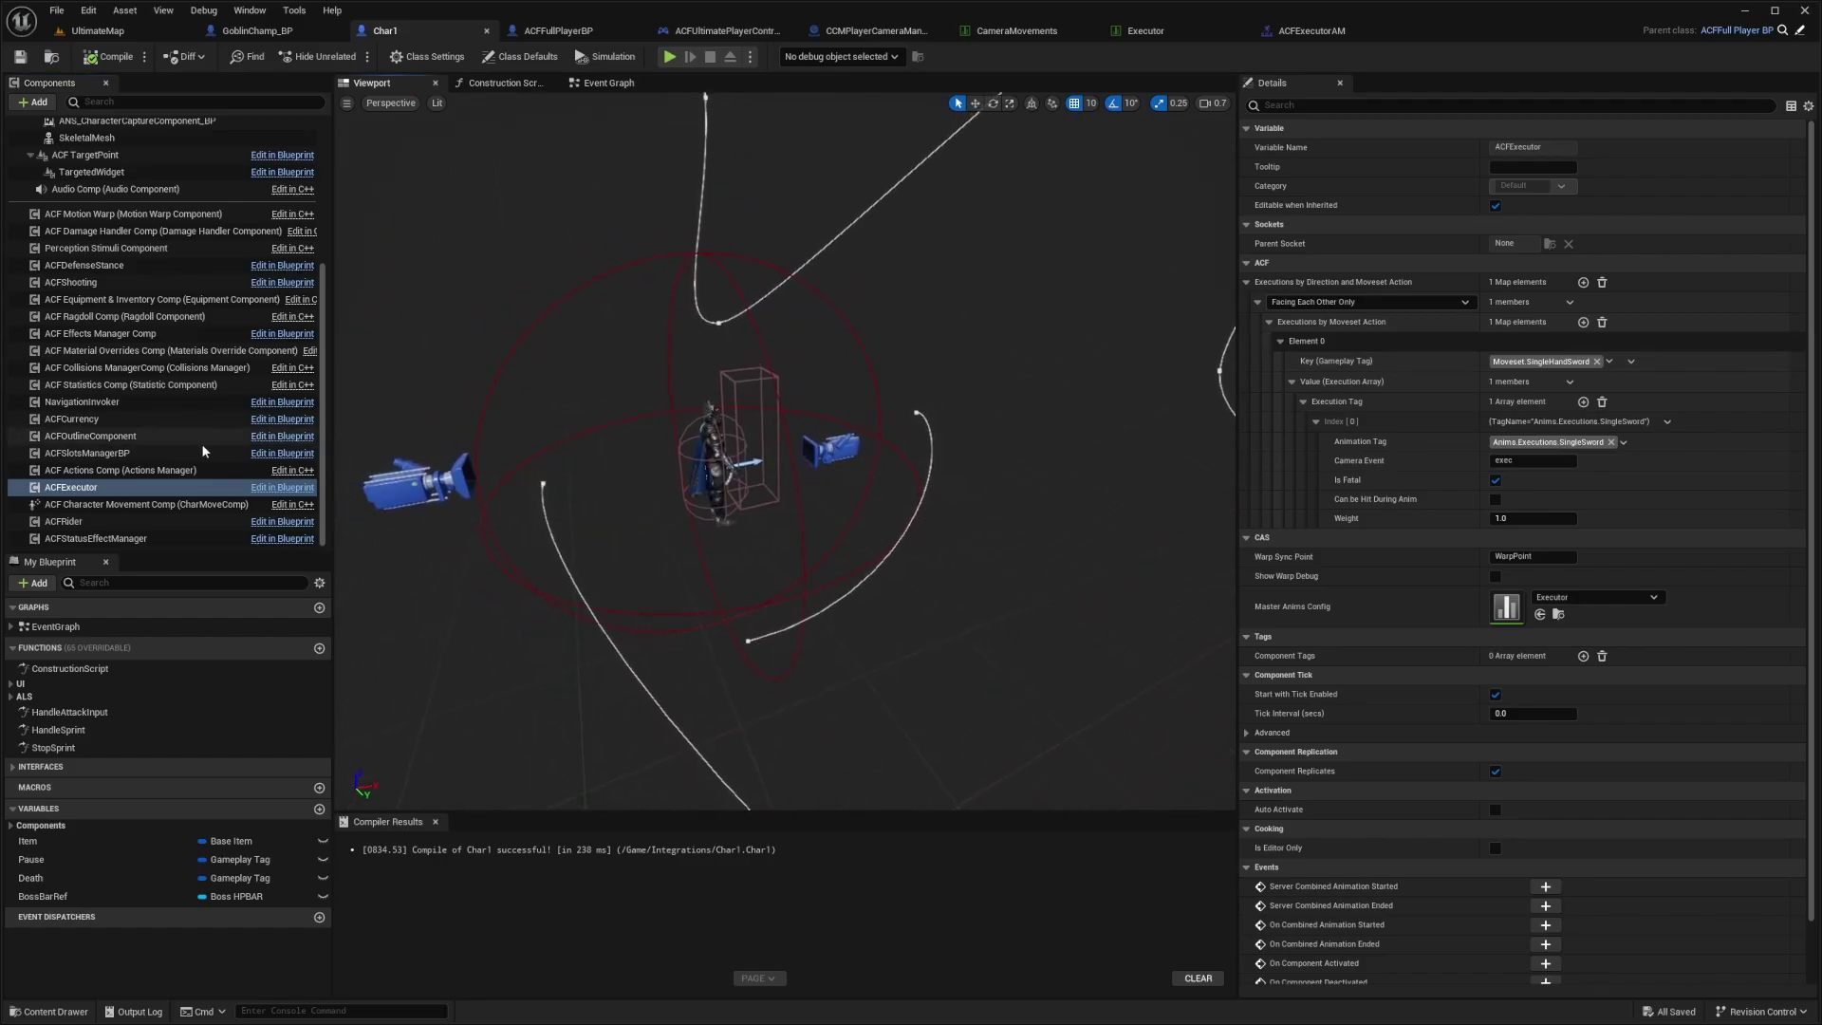
pyautogui.scroll(3, 179, 424)
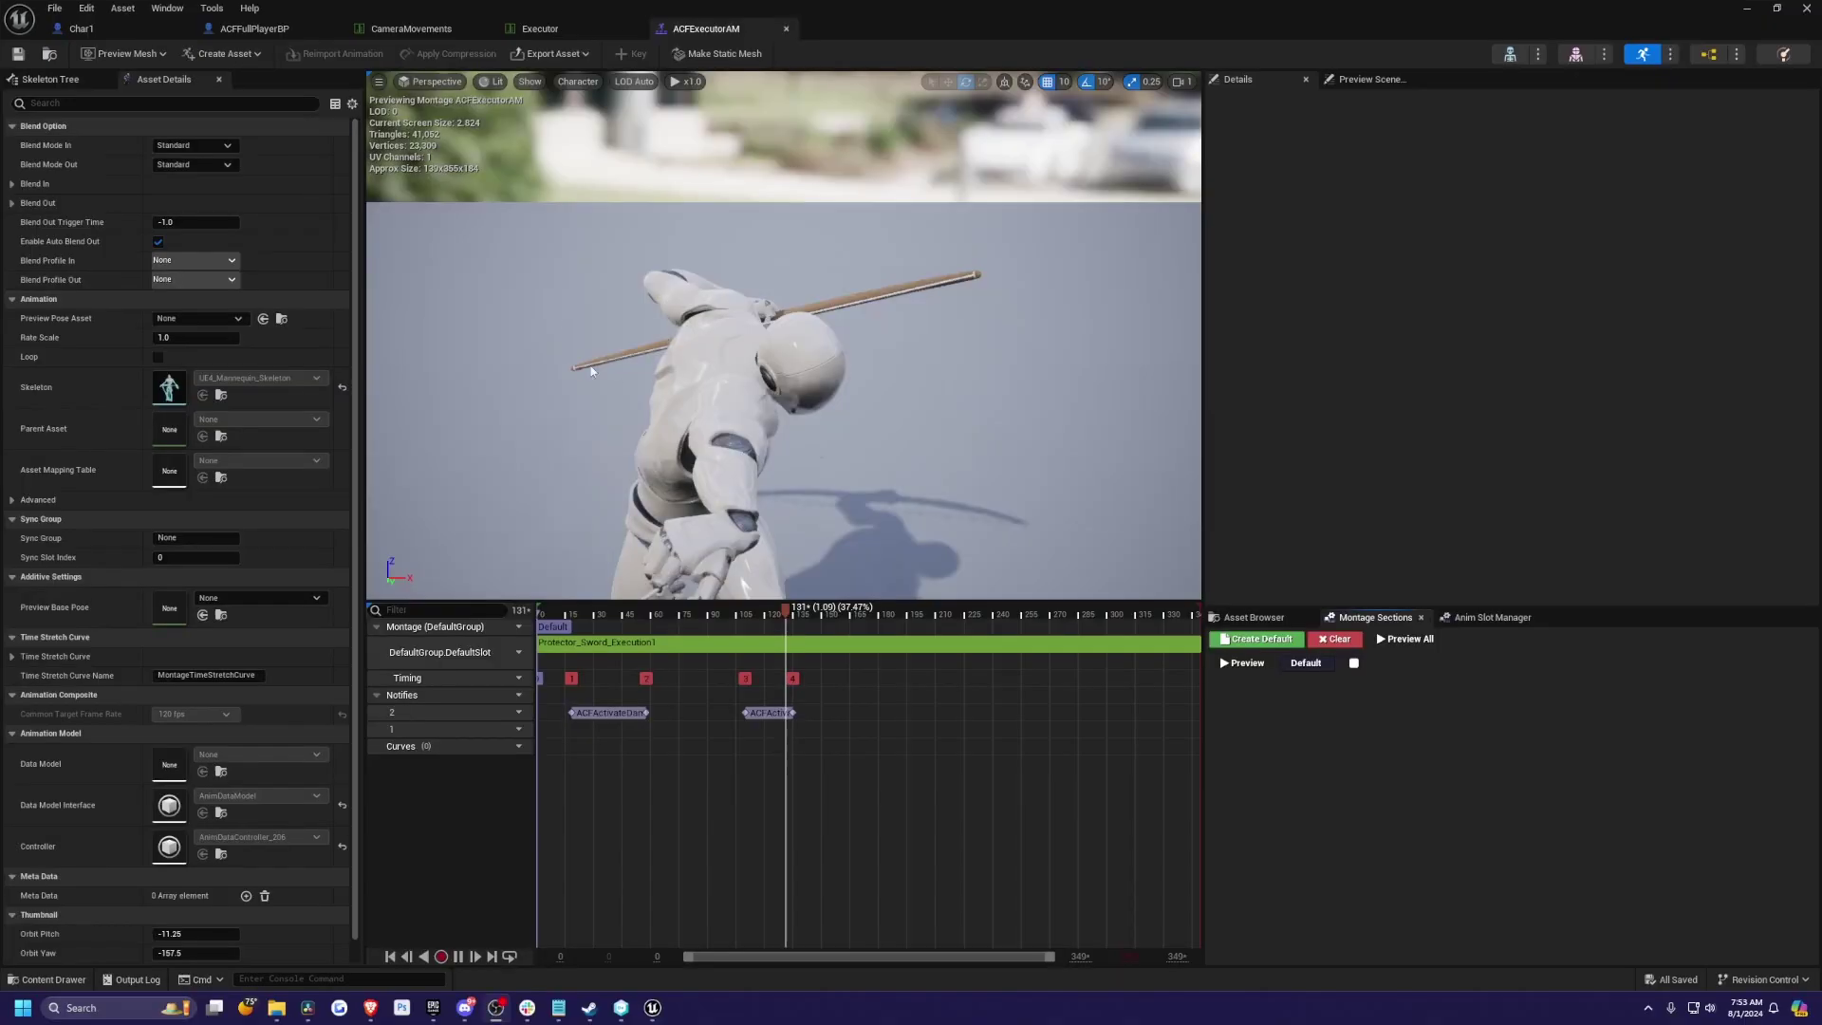
# - Add a Play Particle Effect notify to track 1 of the ACFExecutorAM montage and move it to about frame 134
pyautogui.moveTo(615, 617)
pyautogui.mouseDown()
pyautogui.moveTo(588, 618)
pyautogui.moveTo(619, 618)
pyautogui.mouseUp()
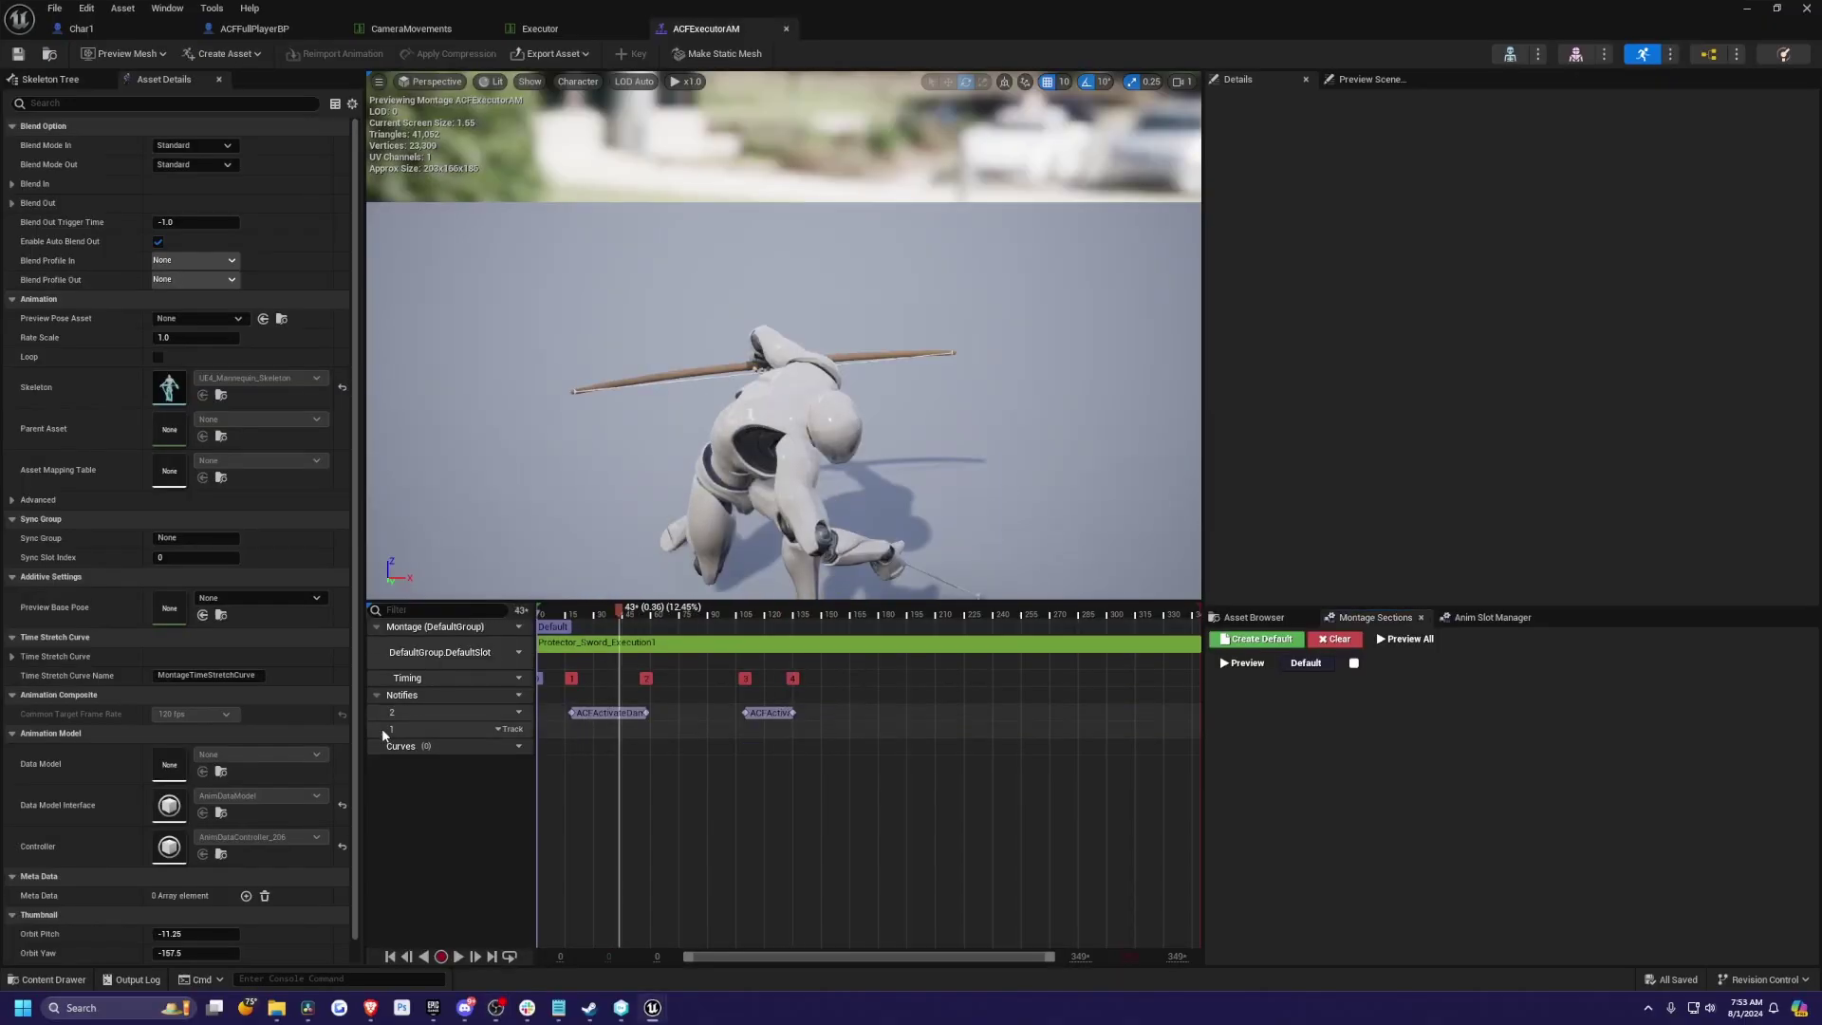
pyautogui.rightClick(651, 731)
pyautogui.moveTo(722, 759)
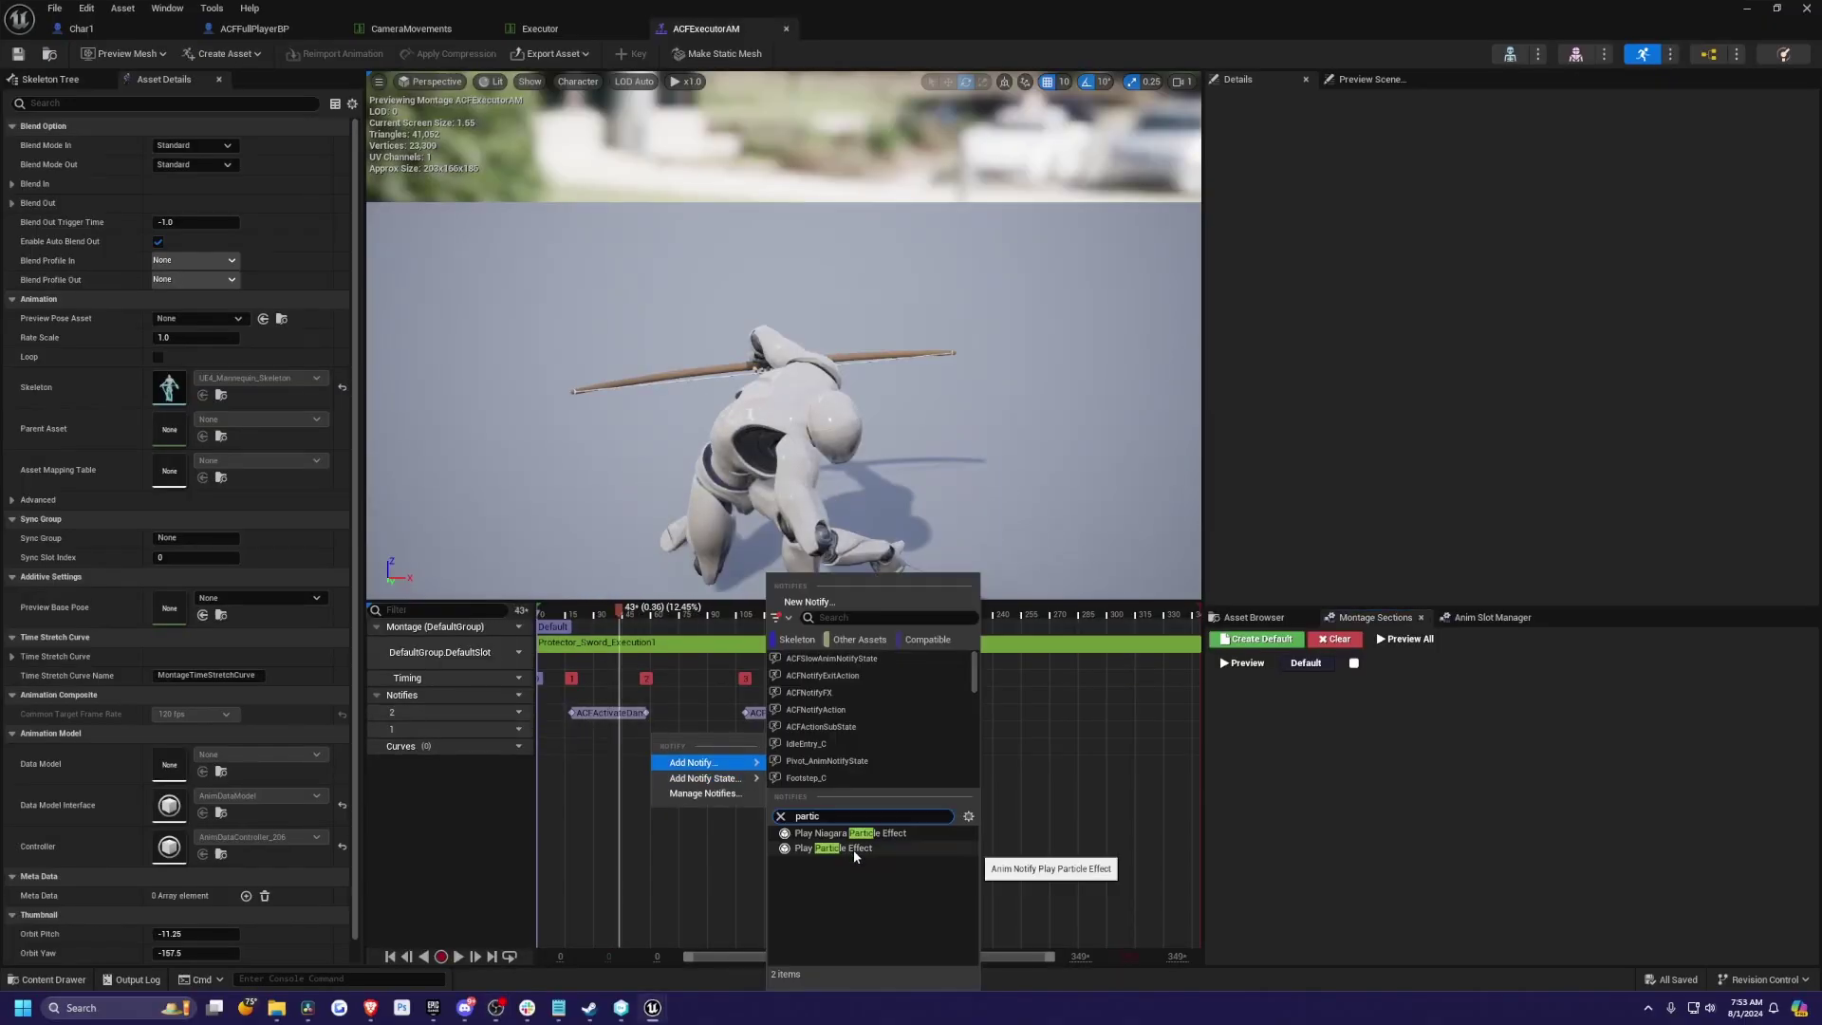
pyautogui.click(852, 850)
pyautogui.click(696, 729)
pyautogui.moveTo(666, 618); pyautogui.dragTo(787, 619)
pyautogui.moveTo(689, 730); pyautogui.dragTo(791, 730)
# - Search the particle systems for blood and assign P_Blood to the particle notify
pyautogui.click(1522, 166)
pyautogui.write('blo')
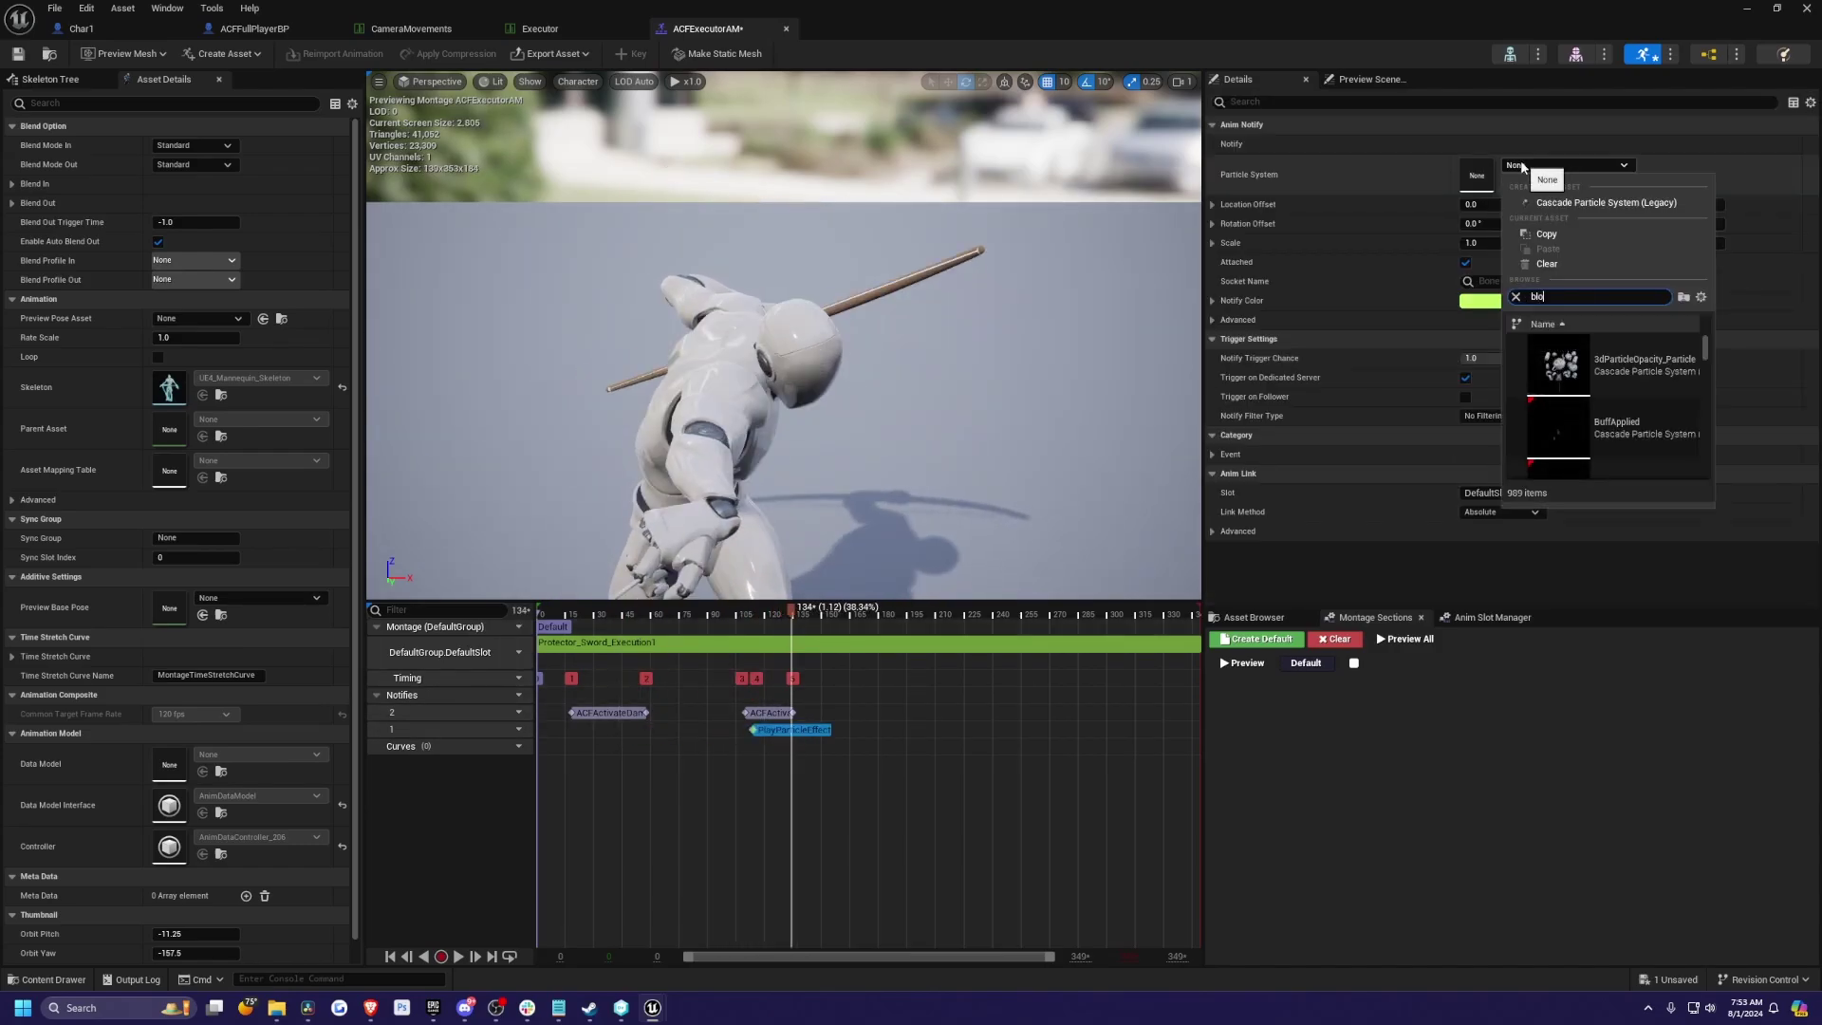
pyautogui.write('od')
pyautogui.click(1552, 354)
# - Preview the P_Blood notify in the montage, set one of its location offset values to 150, and save the montage
pyautogui.moveTo(733, 621); pyautogui.dragTo(757, 618)
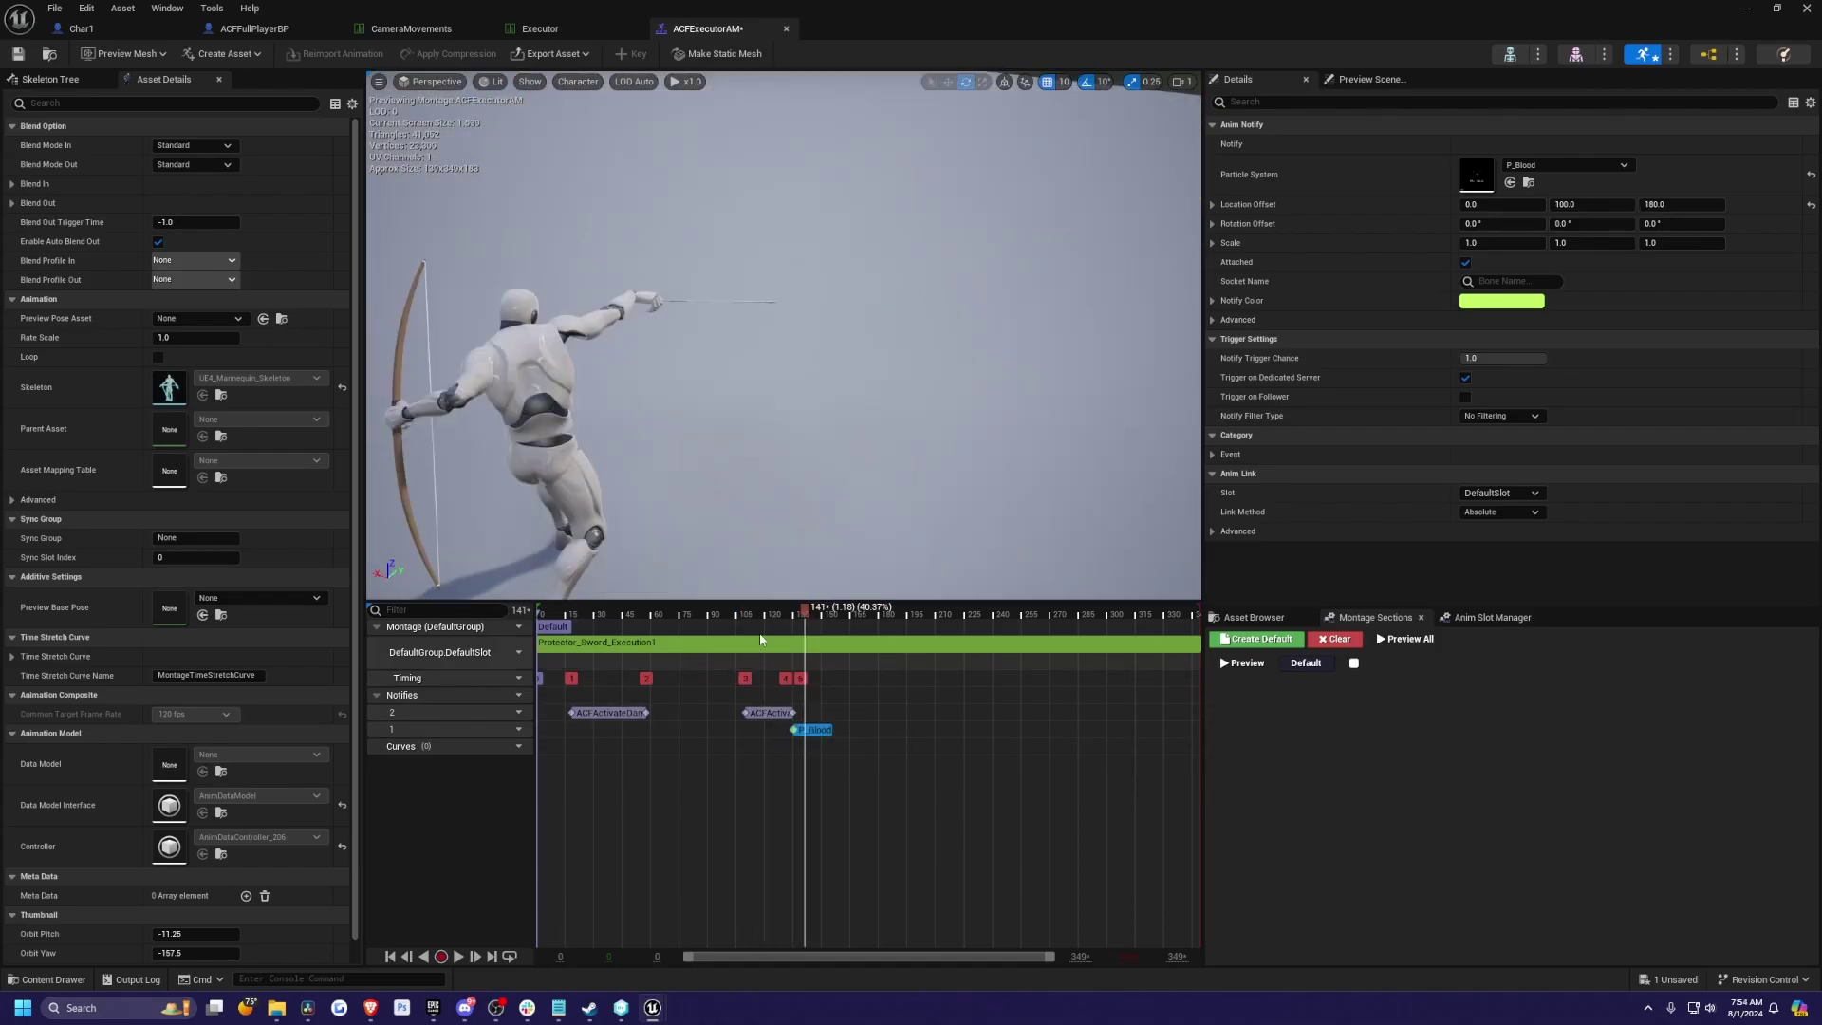
pyautogui.moveTo(801, 618)
pyautogui.mouseDown()
pyautogui.moveTo(773, 618)
pyautogui.moveTo(800, 613)
pyautogui.mouseUp()
pyautogui.write('150')
pyautogui.press('Return')
pyautogui.hotkey('ctrl', 's')
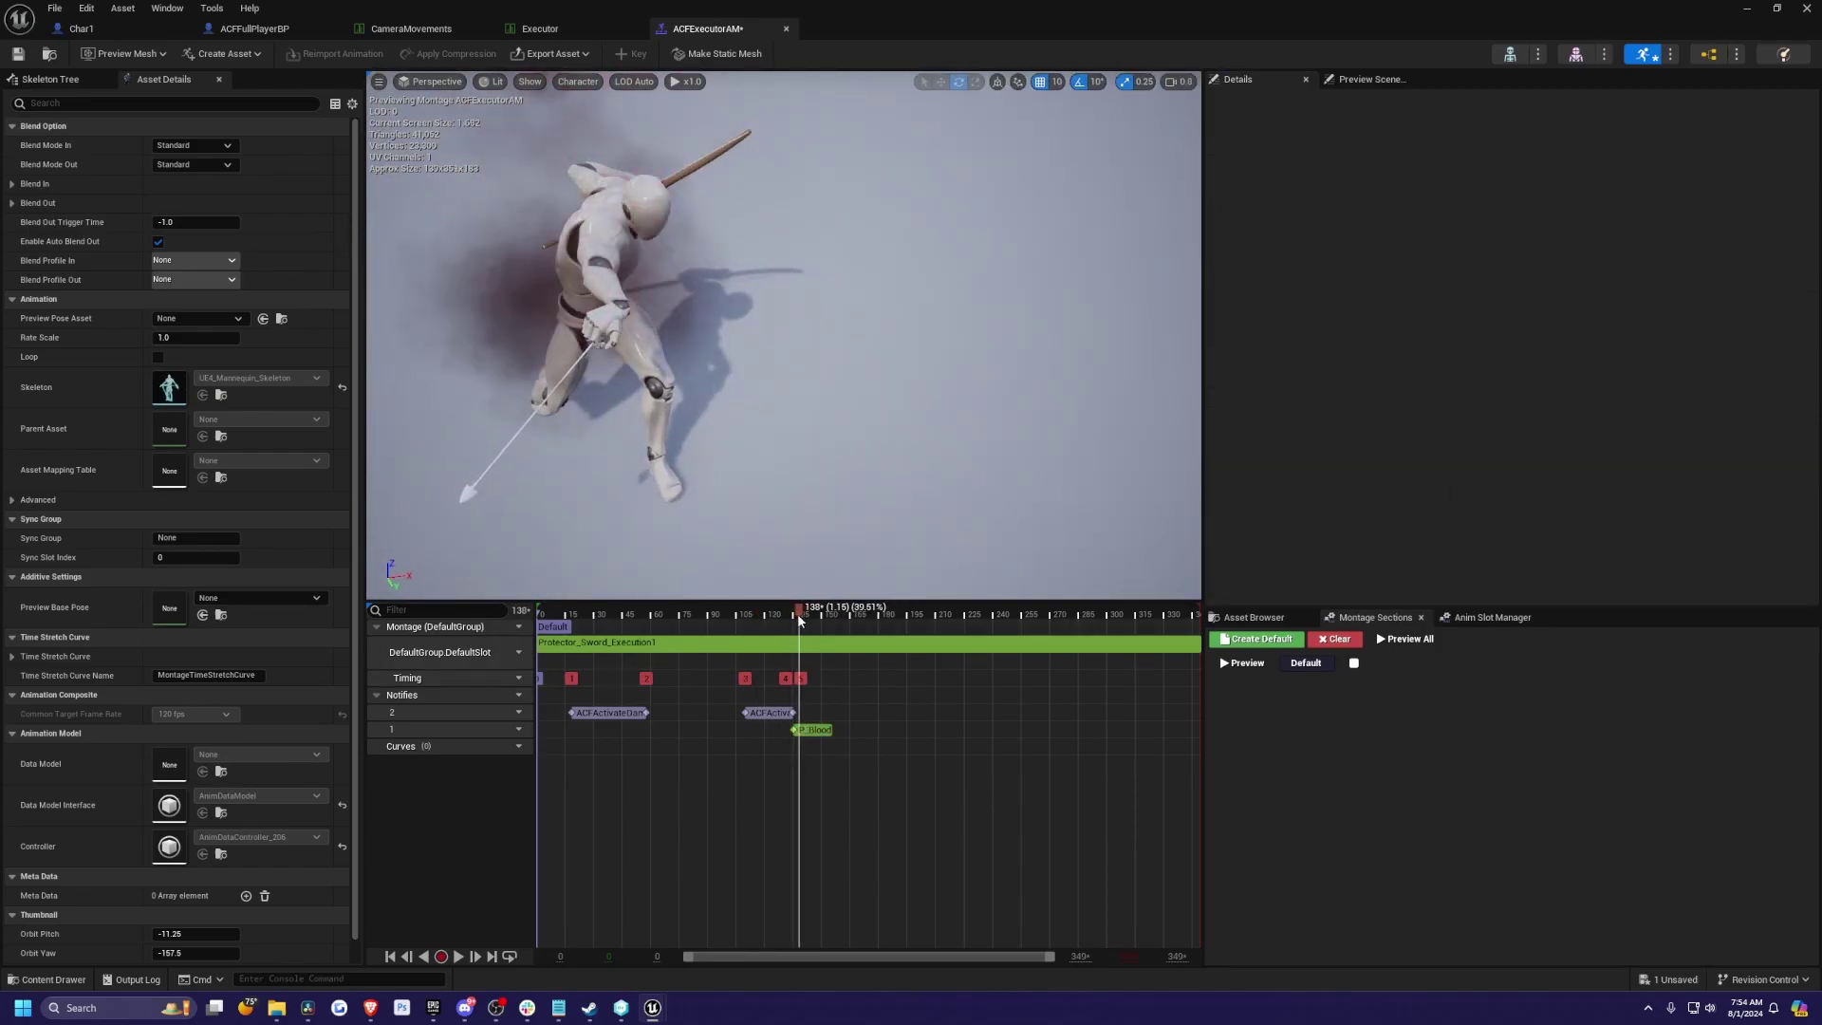
# - Paste a copy of the P_Blood notify on track 1, beneath the first notify state of the montage
pyautogui.keyDown('alt'); pyautogui.moveTo(756, 500); pyautogui.dragTo(820, 300); pyautogui.keyUp('alt')
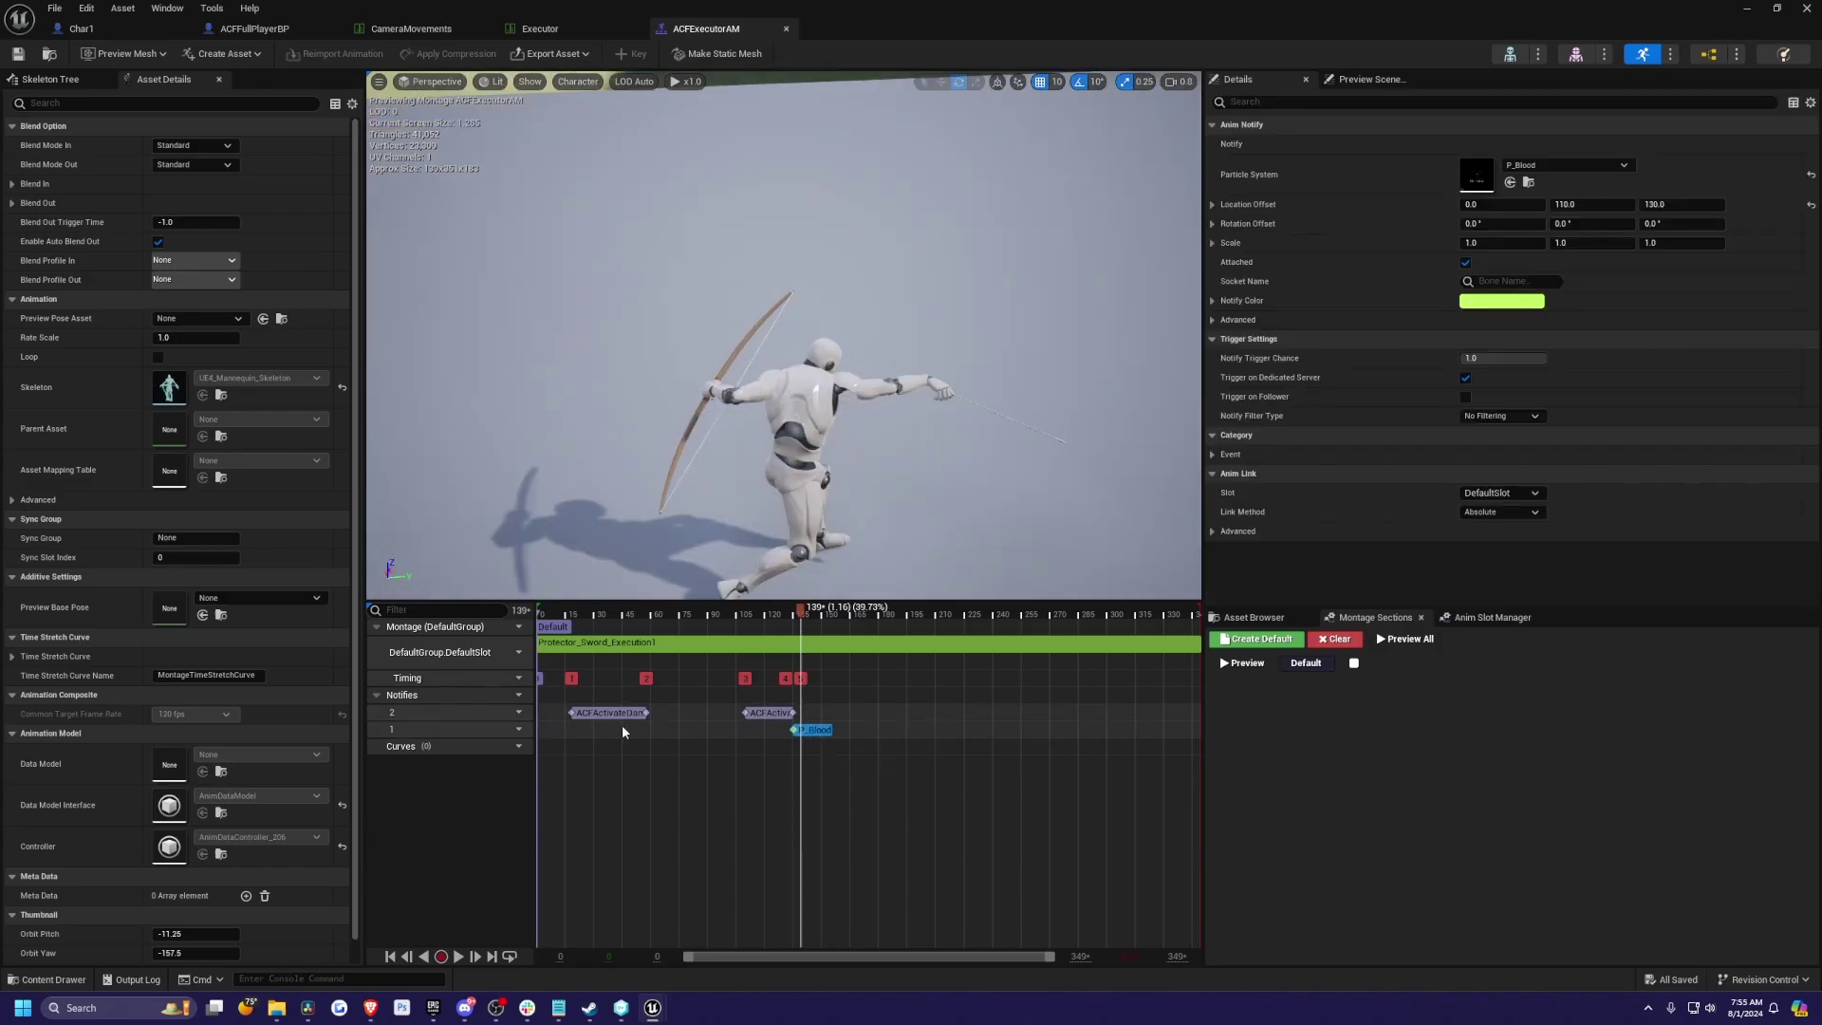
pyautogui.click(622, 724)
pyautogui.hotkey('ctrl', 'v')
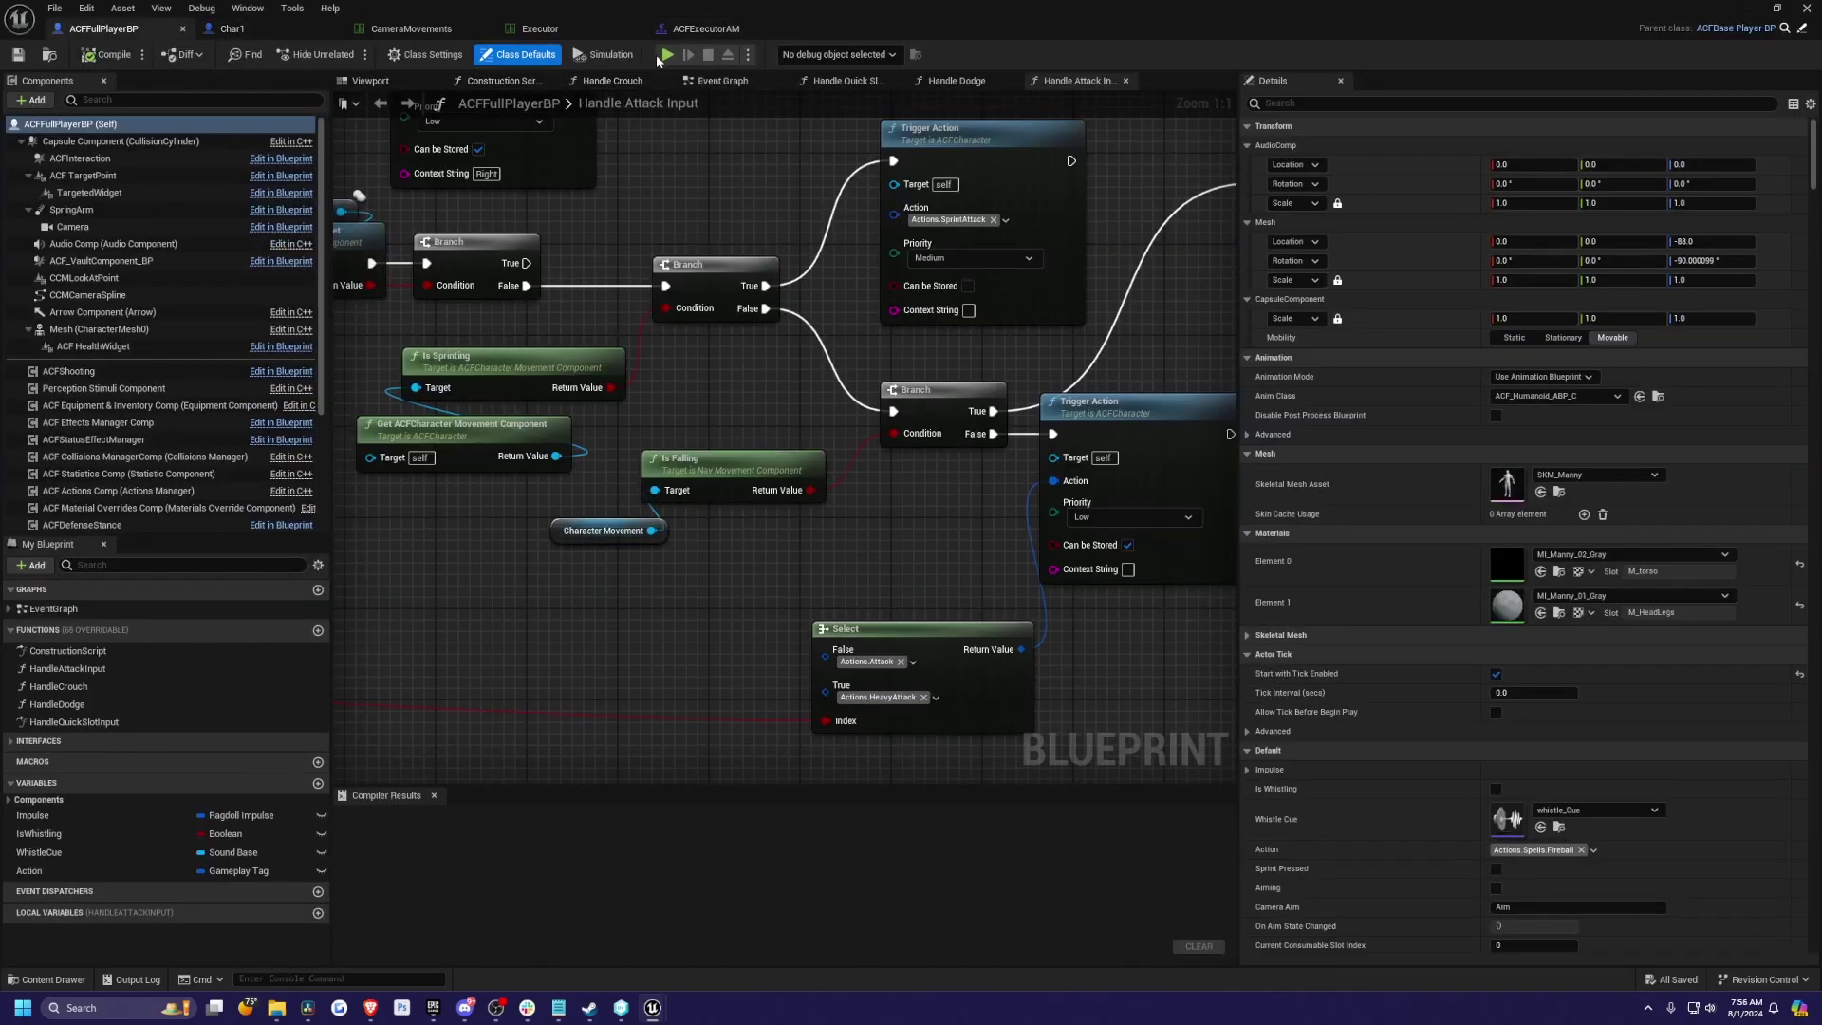
# - Play the level and run the character around to test the executions and loot in game
pyautogui.click(669, 55)
pyautogui.press('Escape')
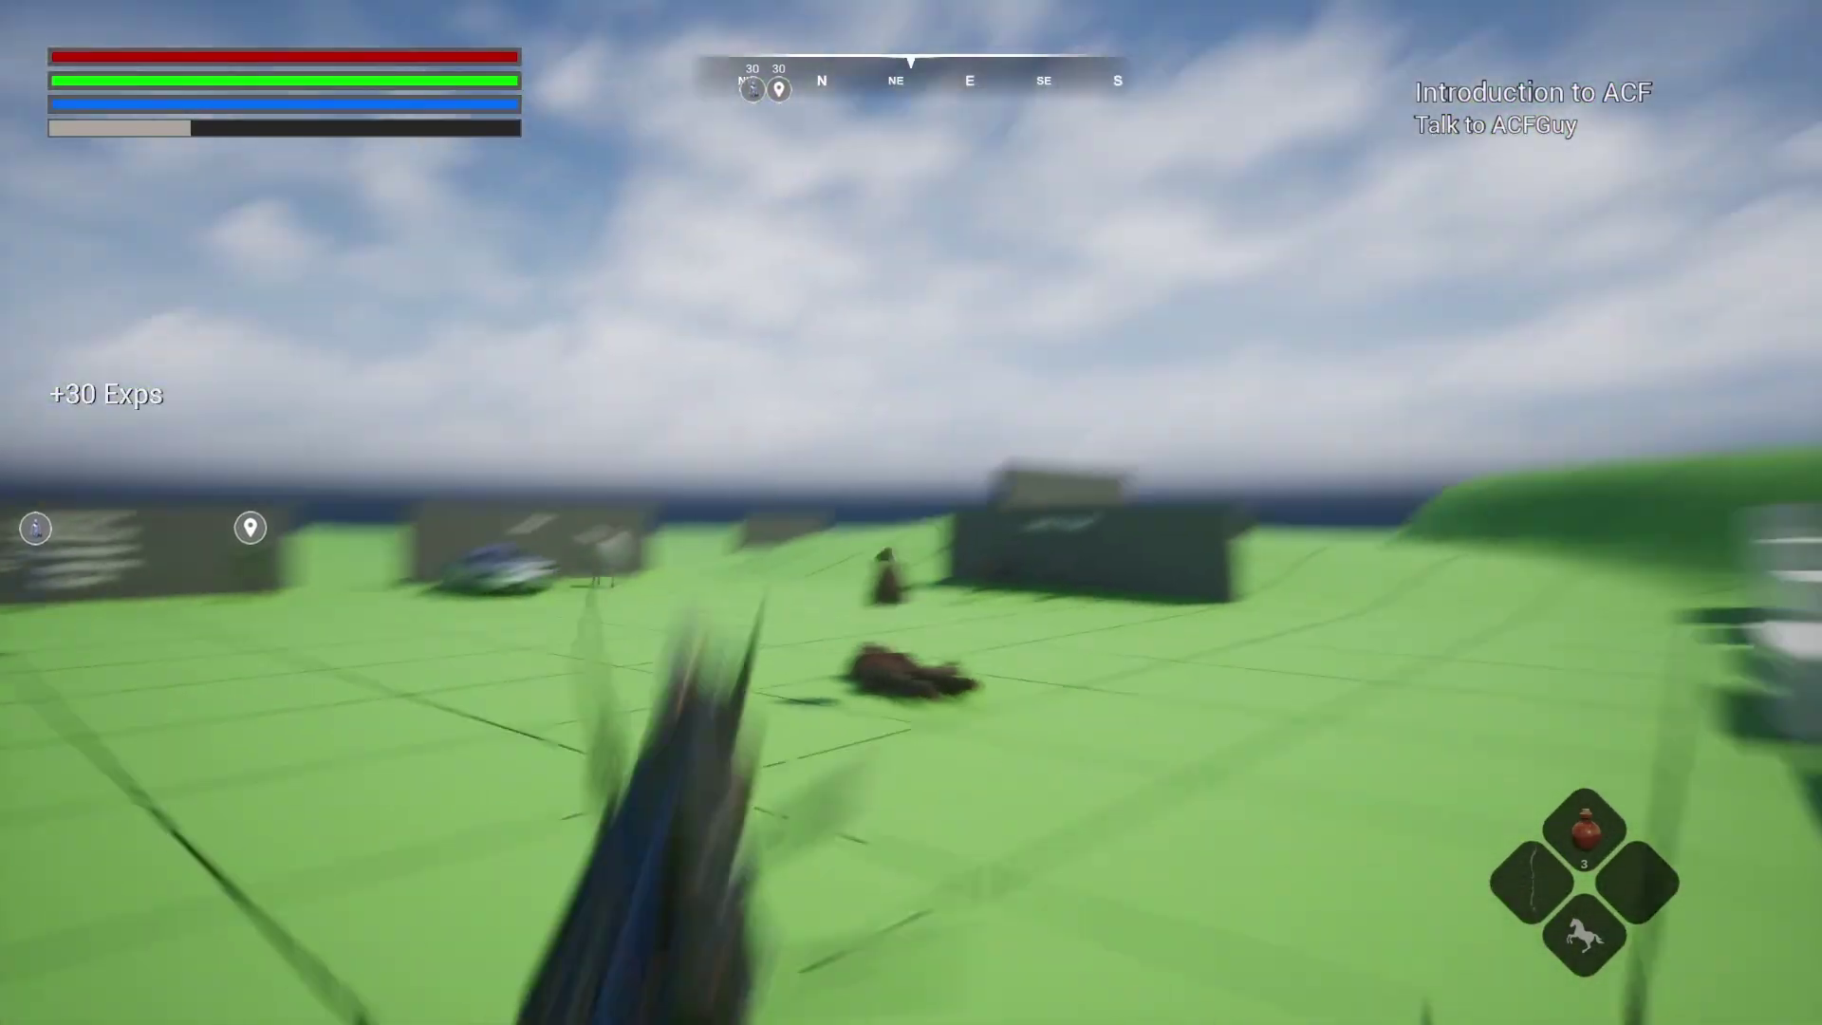
pyautogui.press('d')
pyautogui.press('s')
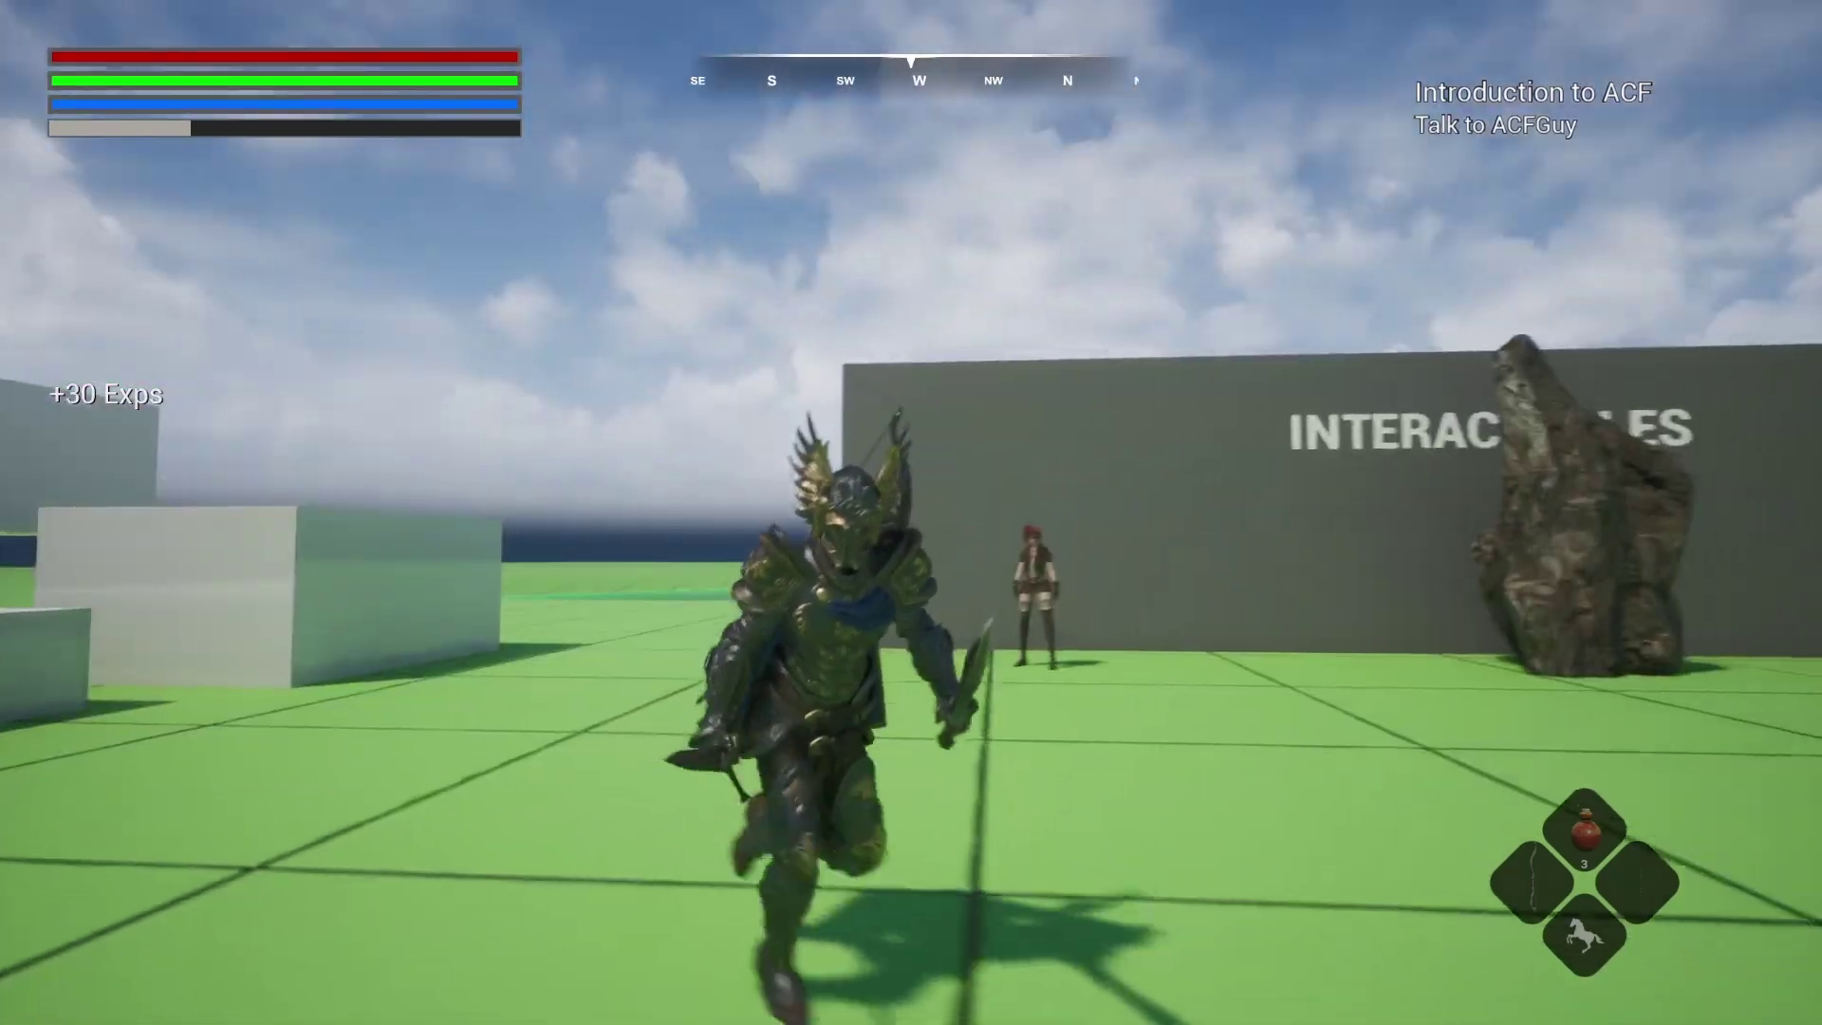
pyautogui.press('d')
pyautogui.press('e')
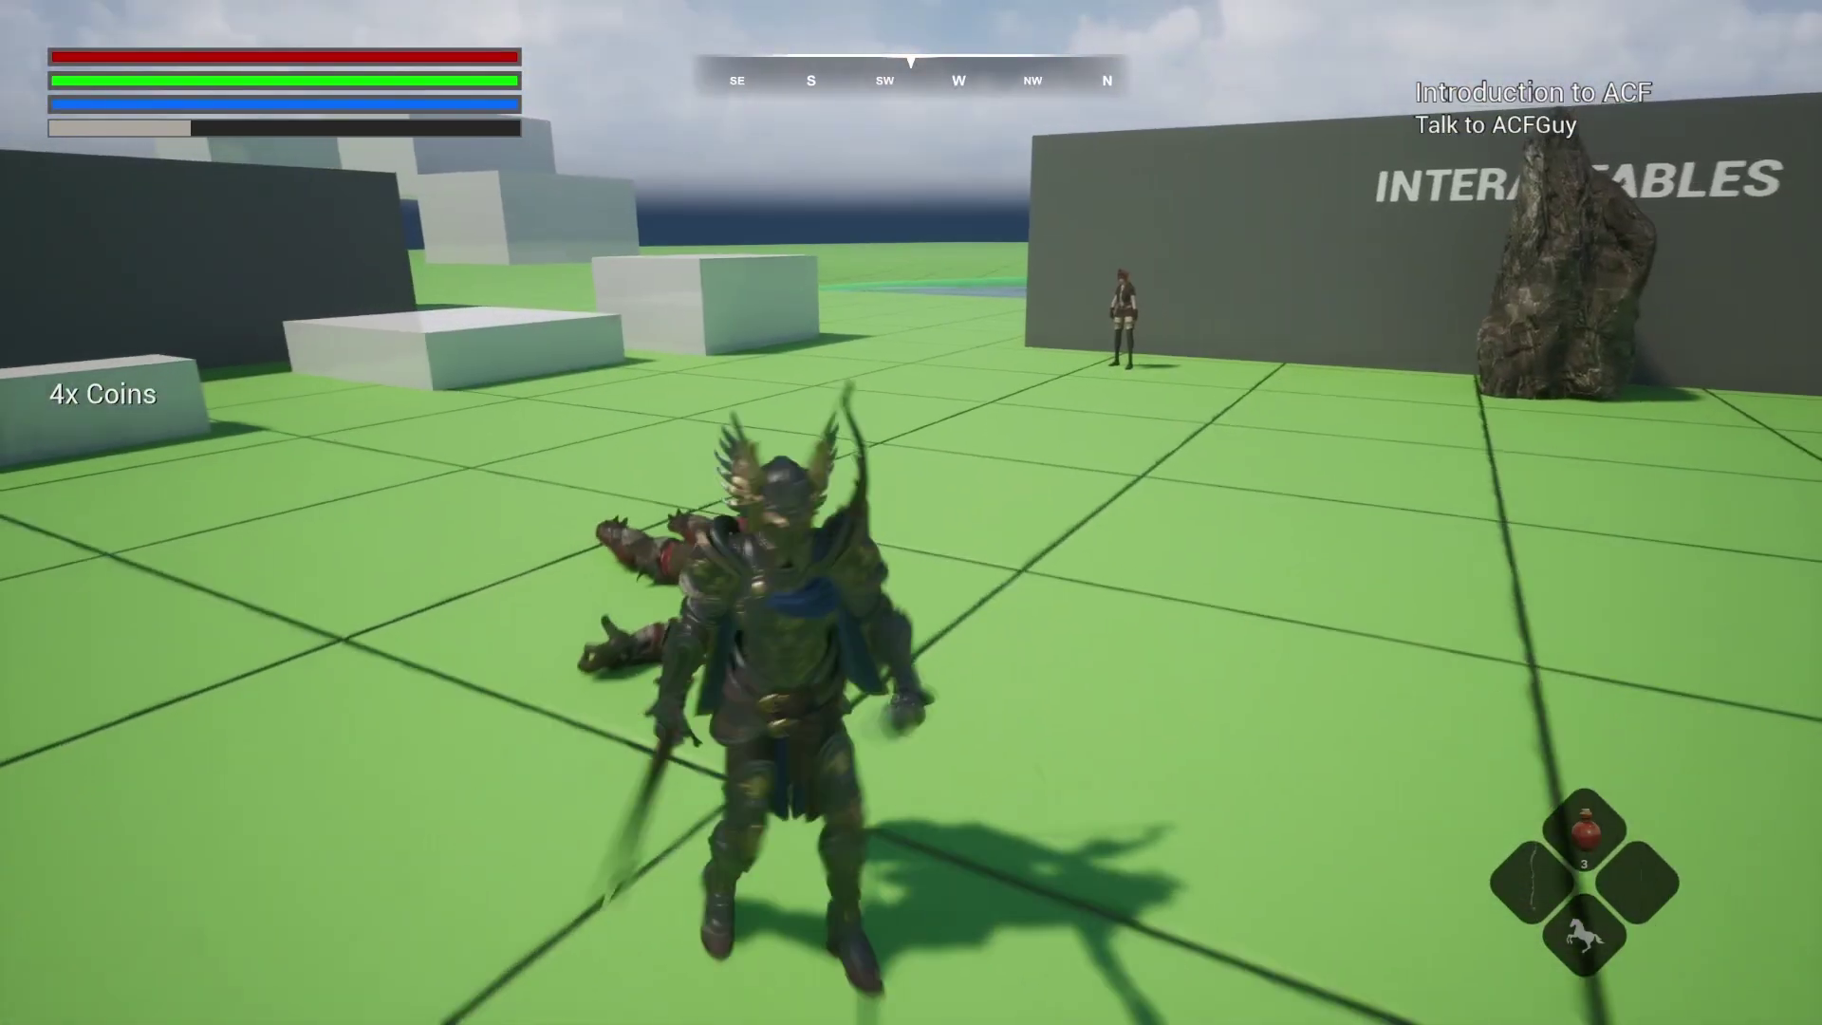